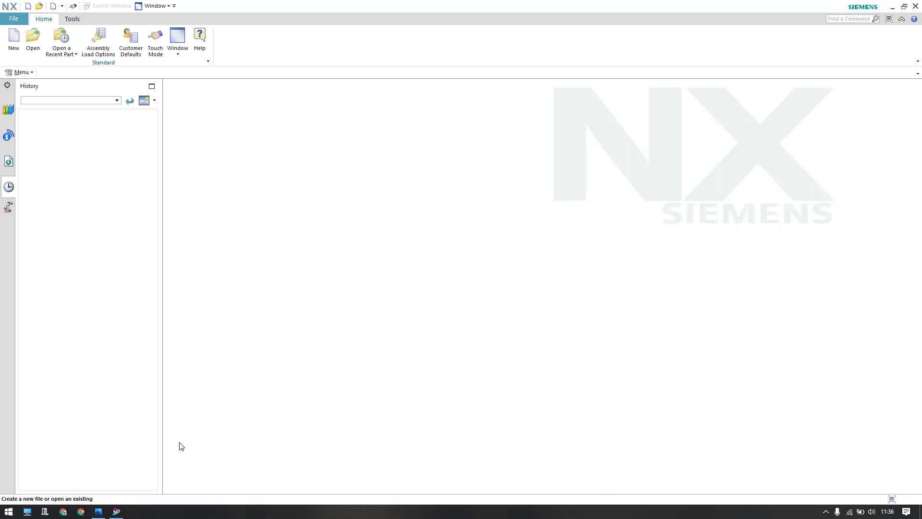
Step: Review the 6.jpg reference drawing and create a new part from the Model template in millimeters
left_click(105, 510)
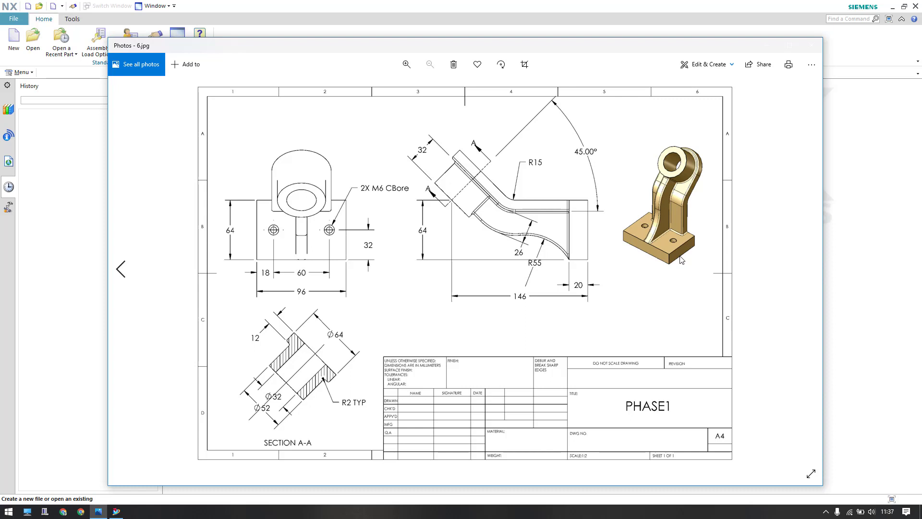
left_click(85, 293)
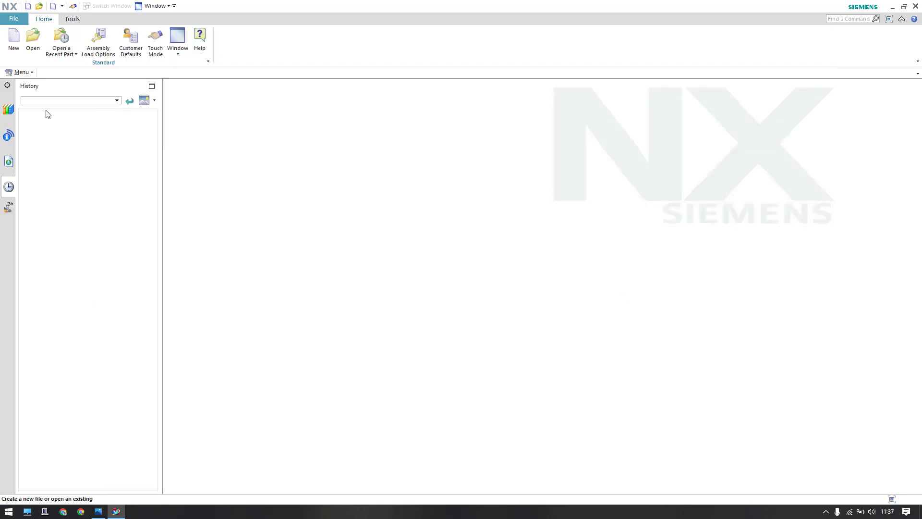
left_click(13, 38)
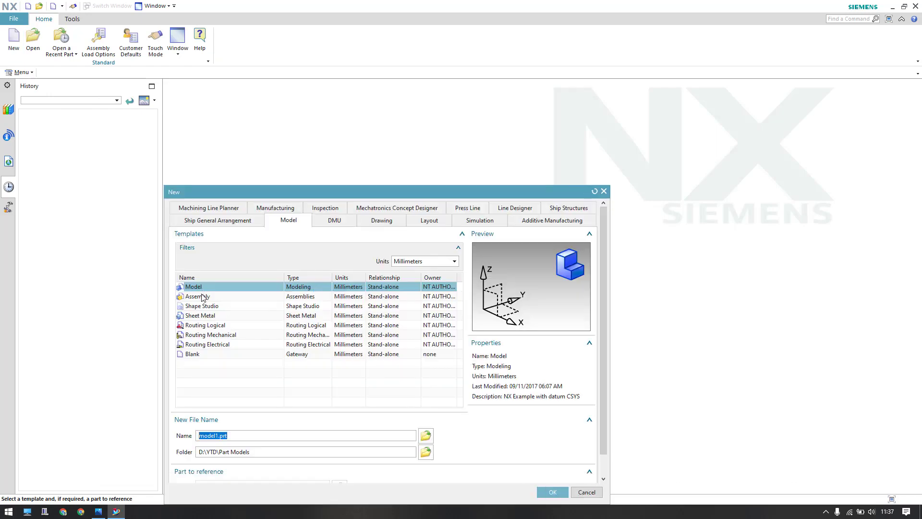
left_click(553, 492)
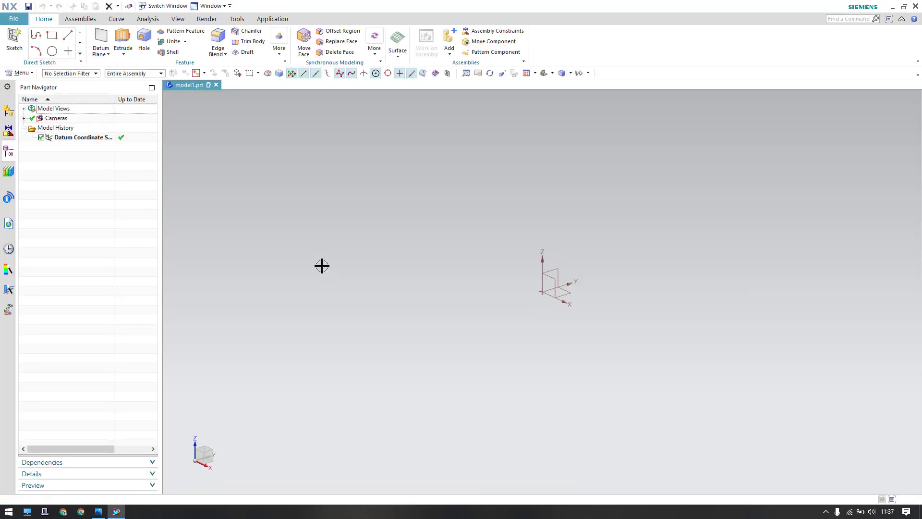
Step: Start a sketch on the XY plane and check the base plate's size in the reference drawing
left_click(13, 35)
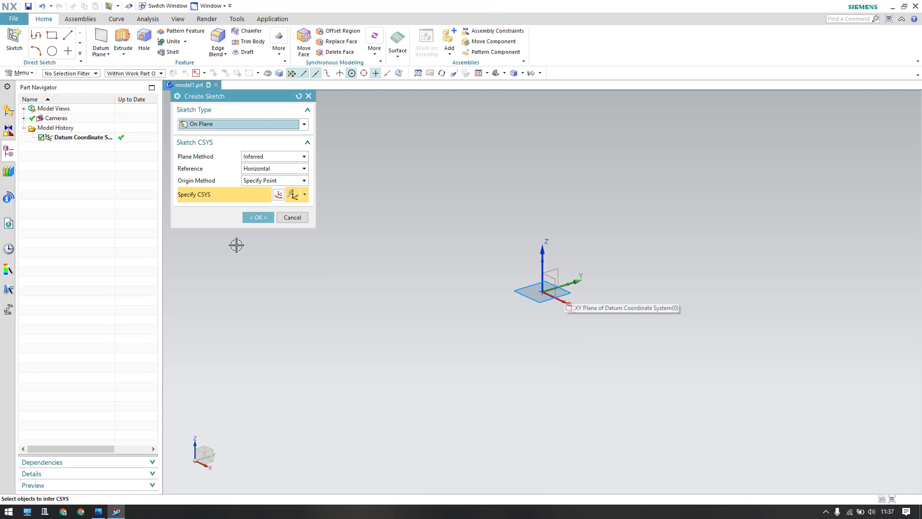
left_click(258, 217)
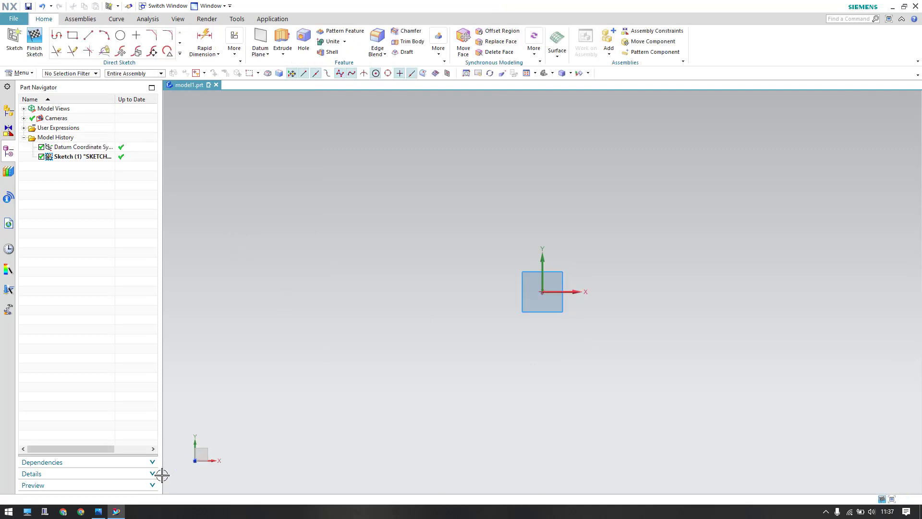
left_click(98, 511)
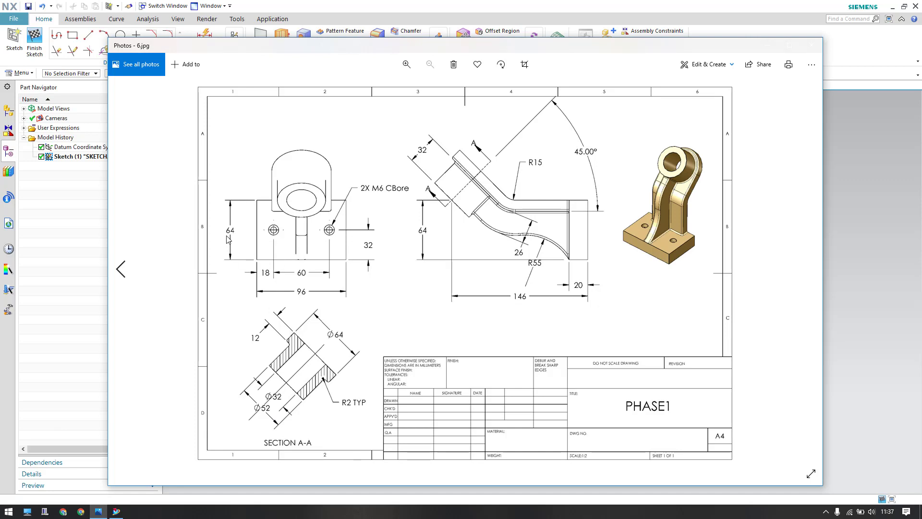
left_click(90, 294)
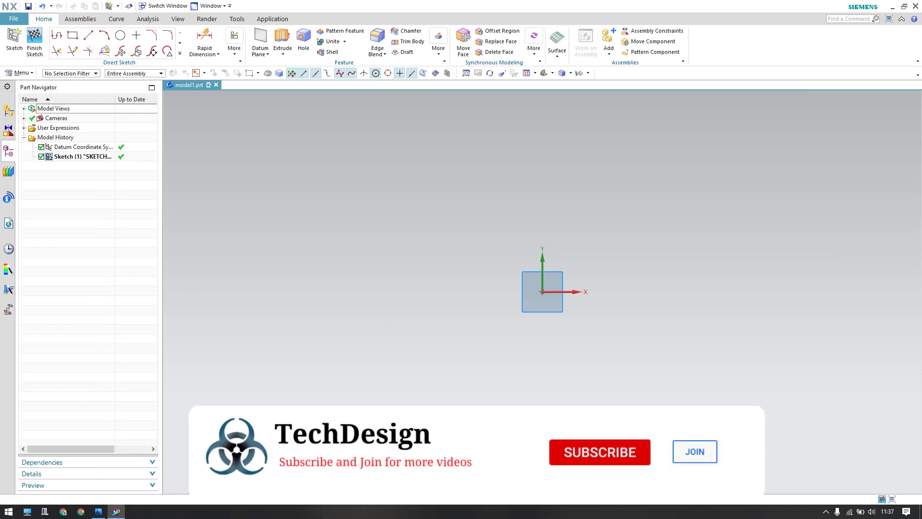
Step: Draw an axis-aligned rectangle from its center at the sketch origin
left_click(72, 35)
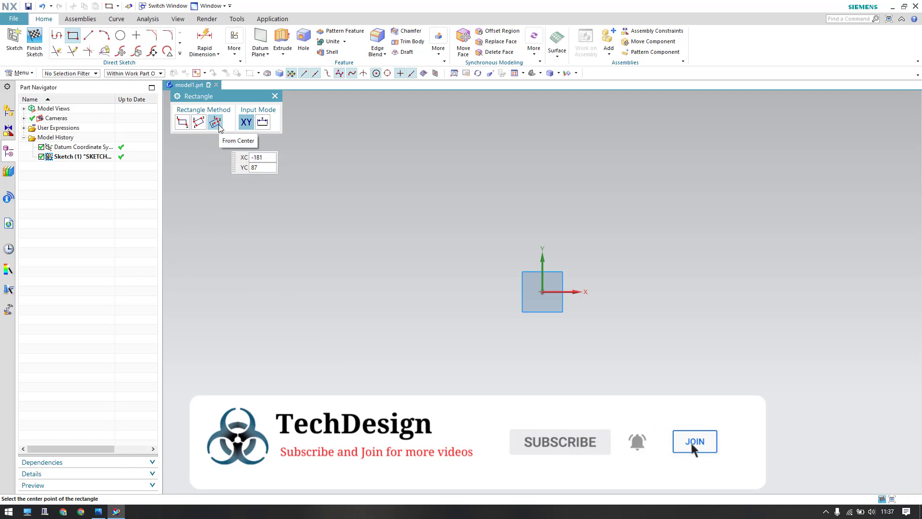
left_click(543, 292)
left_click(661, 290)
left_click(662, 213)
key("Escape")
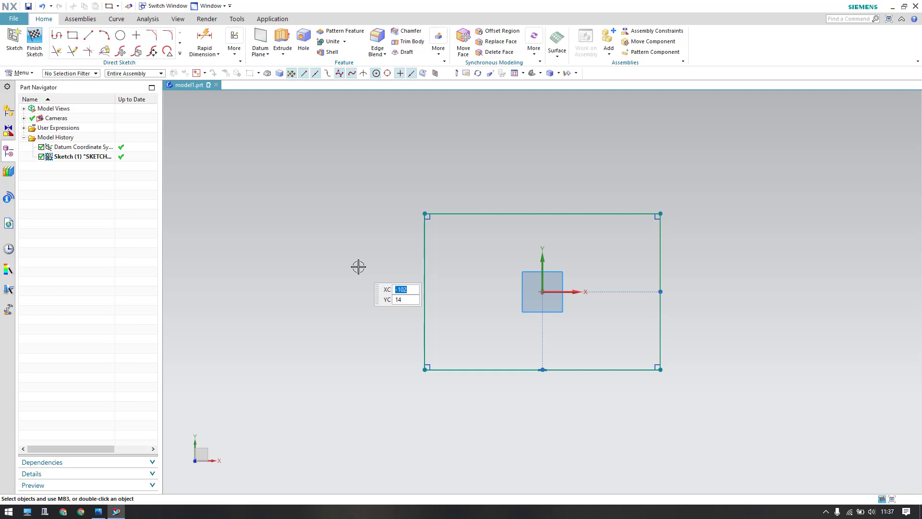
Step: Dimension the rectangle's horizontal width as 96 mm
key("d")
left_click(478, 214)
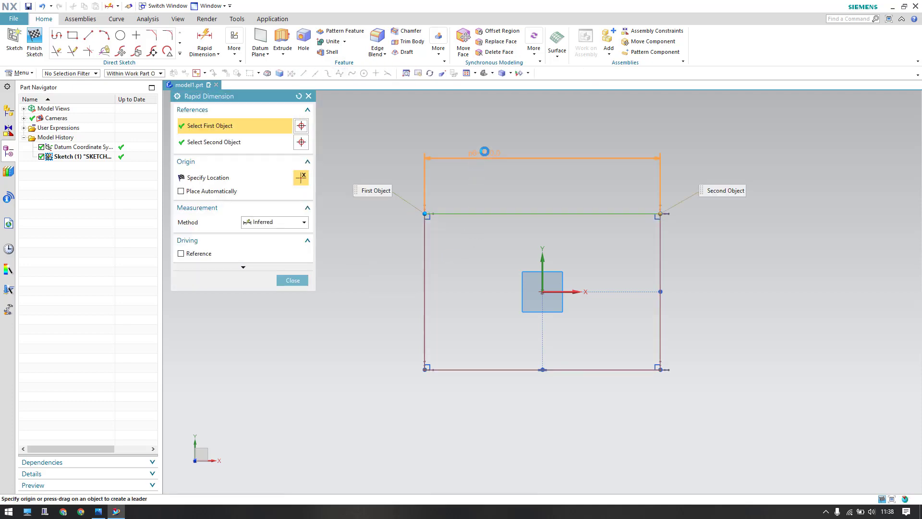
left_click(483, 151)
type("96")
key("Return")
Step: Dimension the rectangle's vertical height as 64 mm and finish the sketch
left_click(454, 257)
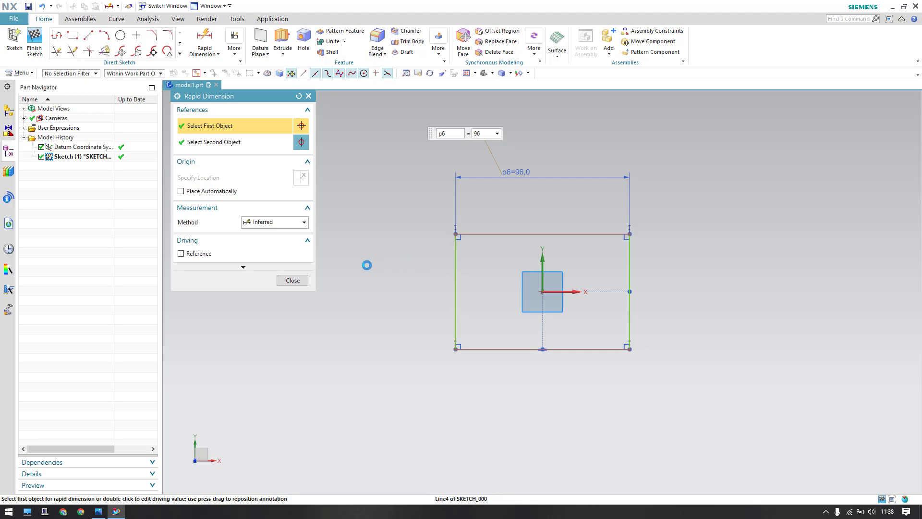
left_click(368, 323)
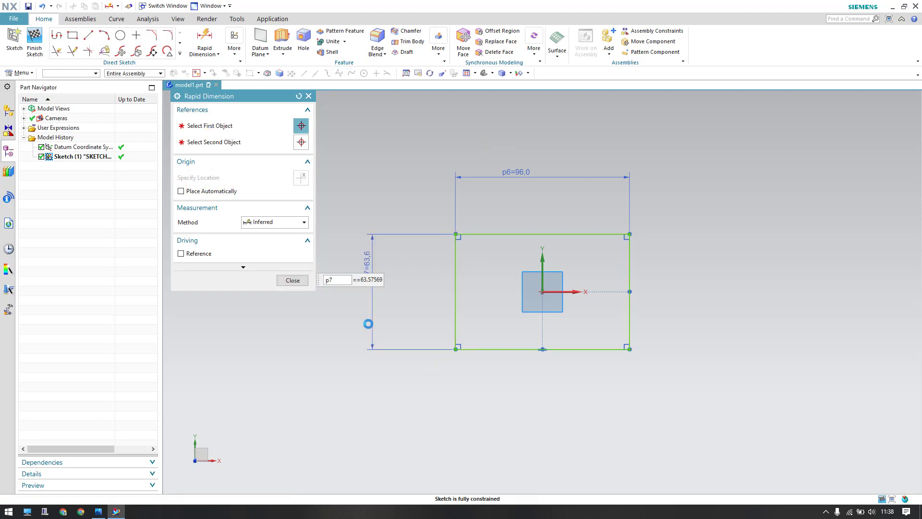
type("64")
key("Return")
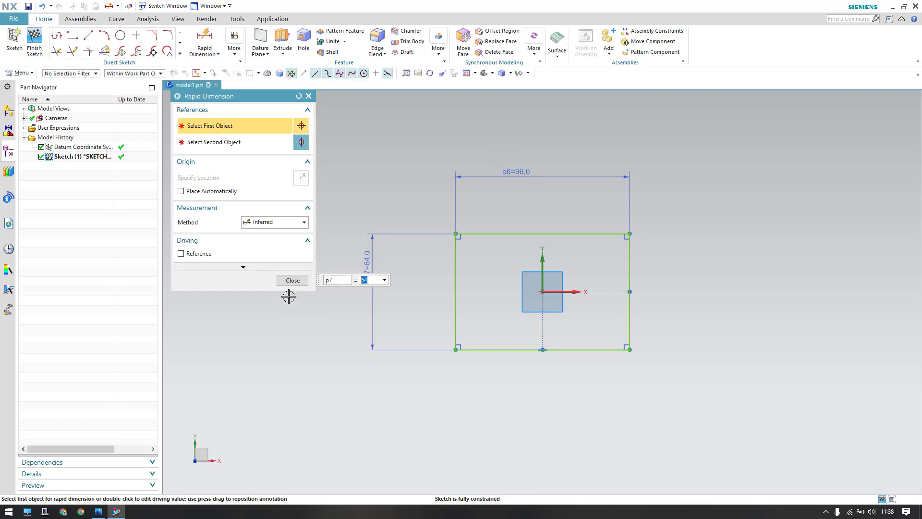
left_click(292, 280)
key("ctrl+q")
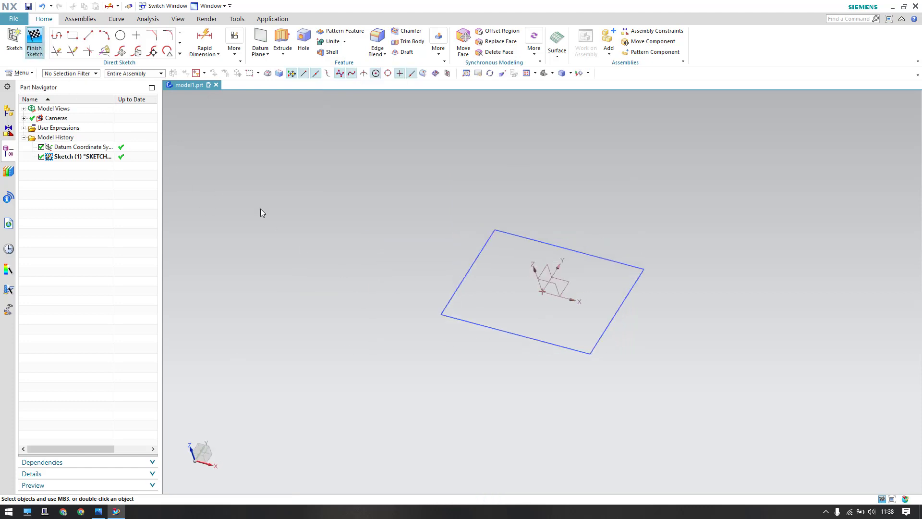
Step: Check the plate thickness in the reference drawing and extrude the rectangle's four lines from 0 to 20 mm
left_click(96, 514)
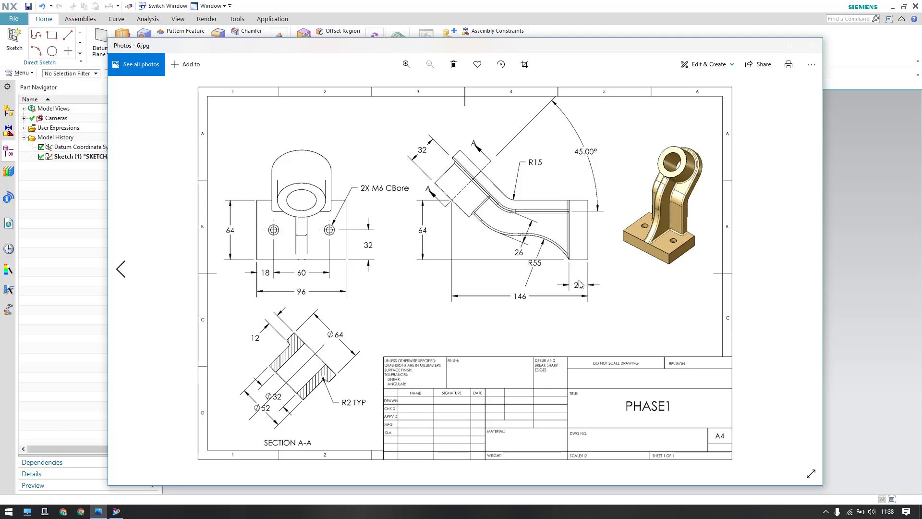
left_click(868, 239)
key("x")
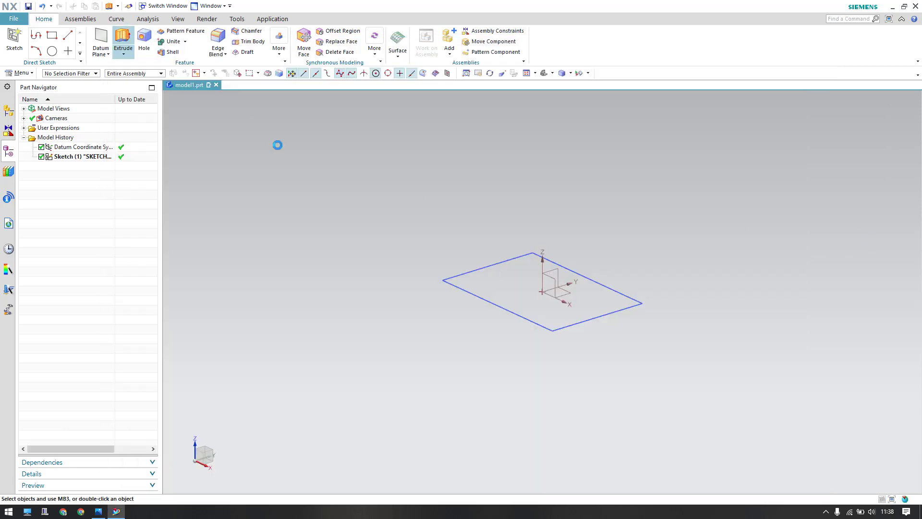
left_click(515, 313)
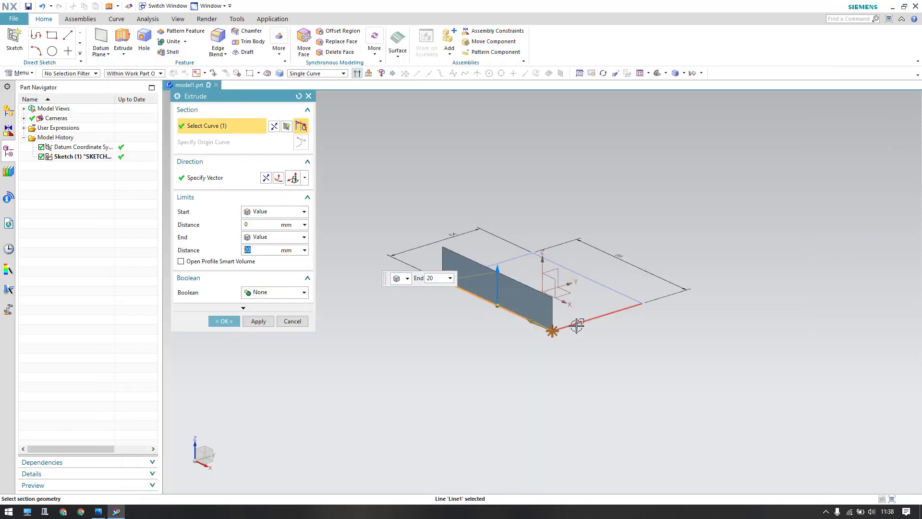
left_click(579, 322)
left_click(601, 283)
left_click(502, 260)
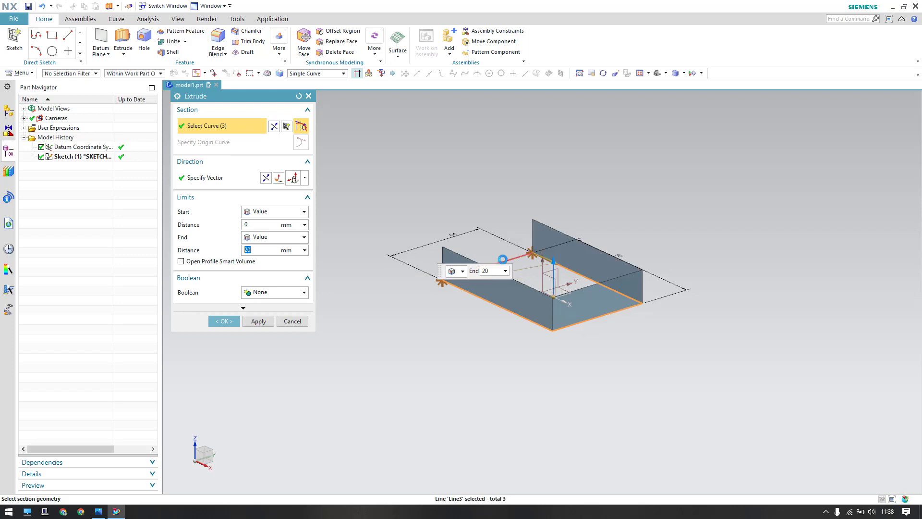
left_click(224, 321)
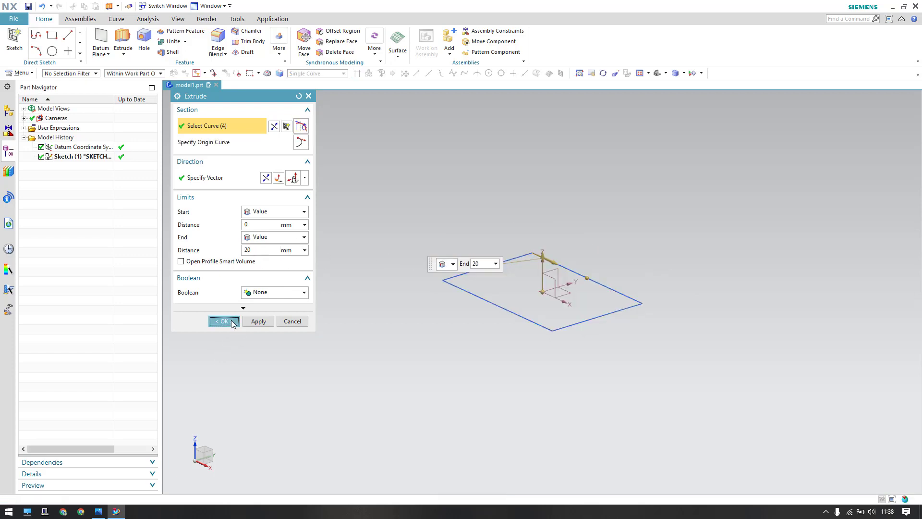
Step: Check the reference drawing's side view and start a new sketch on the YZ plane of the datum coordinate system
left_click(98, 511)
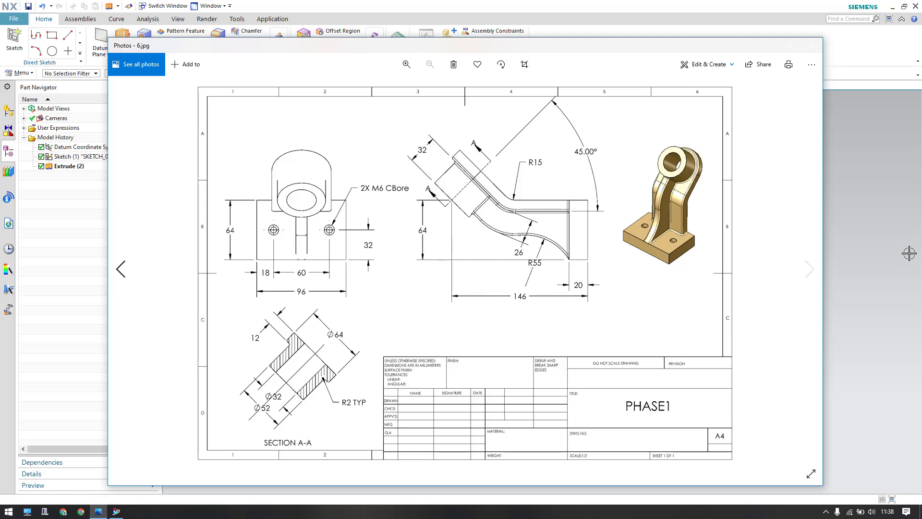
left_click(846, 253)
left_click(14, 41)
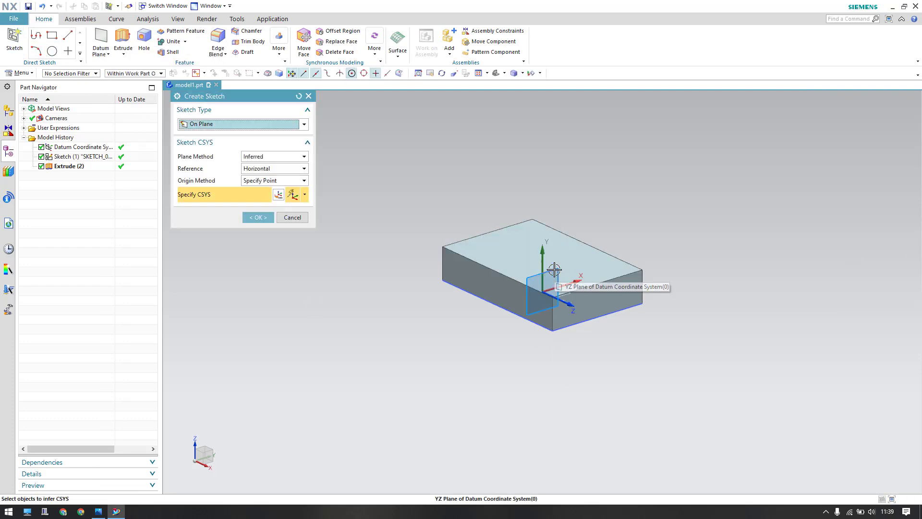
left_click(555, 269)
middle_click_drag(509, 313, 517, 332)
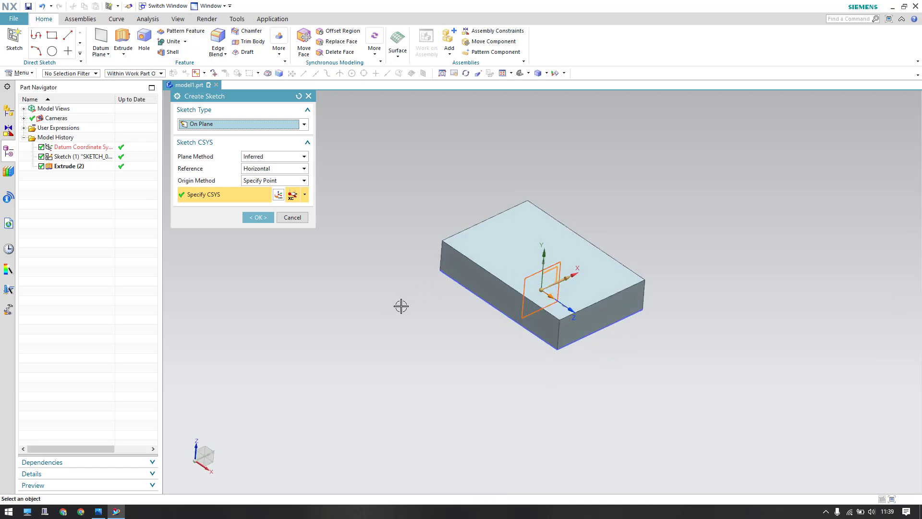
left_click(257, 222)
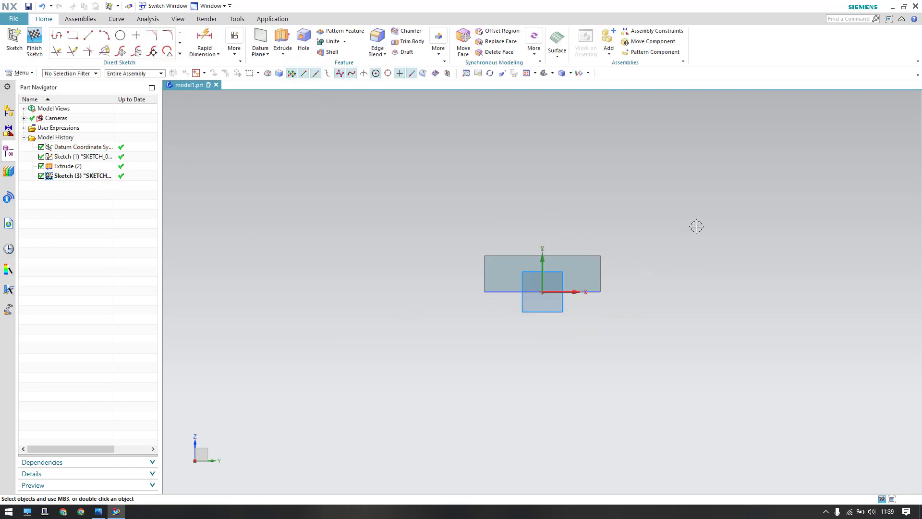
Step: Draw a vertical line upward from the plate's upper corner on the positive Y side, and a line slanting outward from its upper end
scroll(696, 226, "up", 3)
scroll(692, 231, "down", 2)
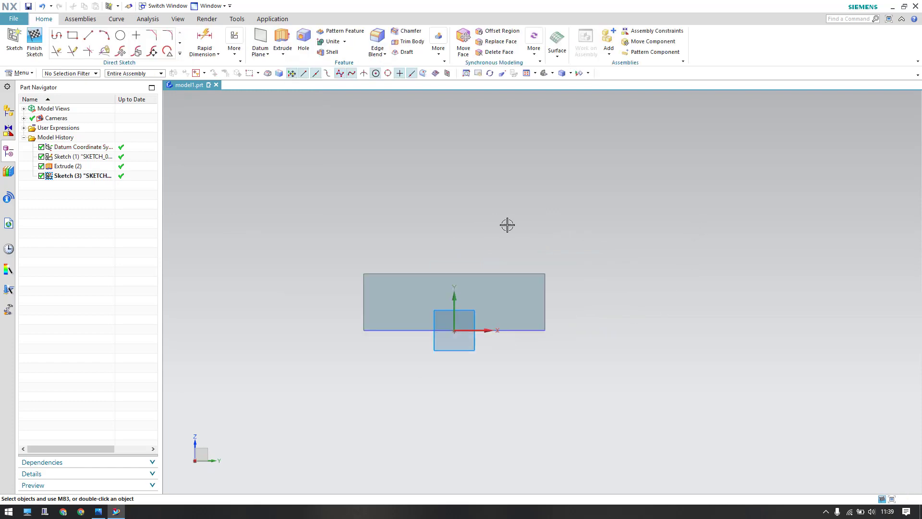
left_click(88, 35)
left_click(545, 274)
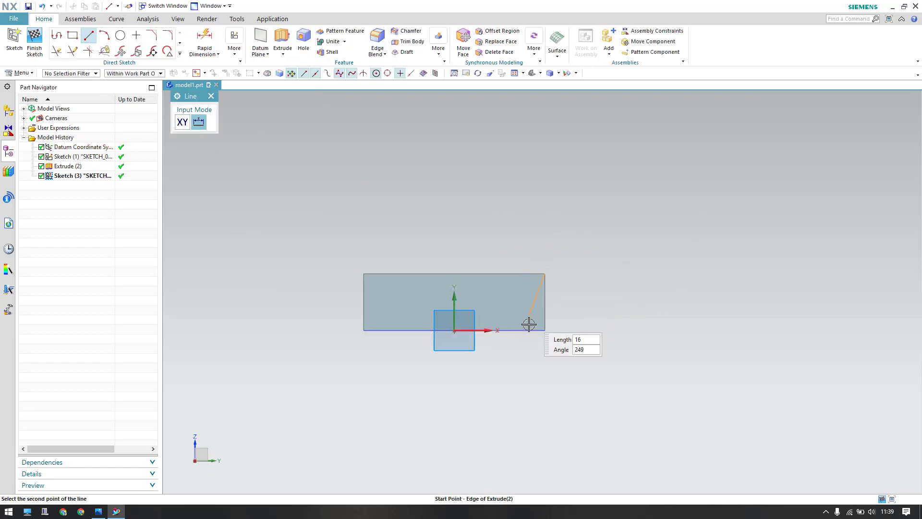
scroll(529, 322, "up", 3)
scroll(528, 322, "down", 5)
left_click(542, 163)
scroll(539, 252, "down", 2)
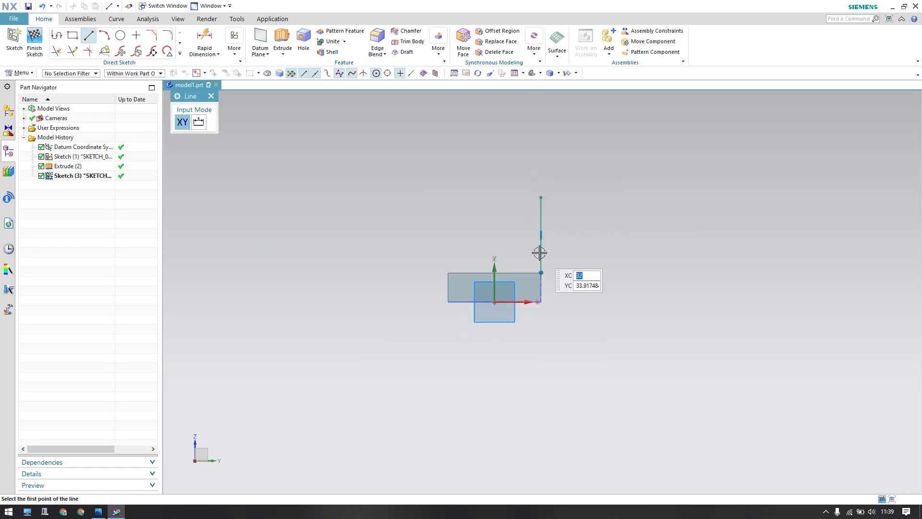
left_click(543, 195)
left_click(567, 180)
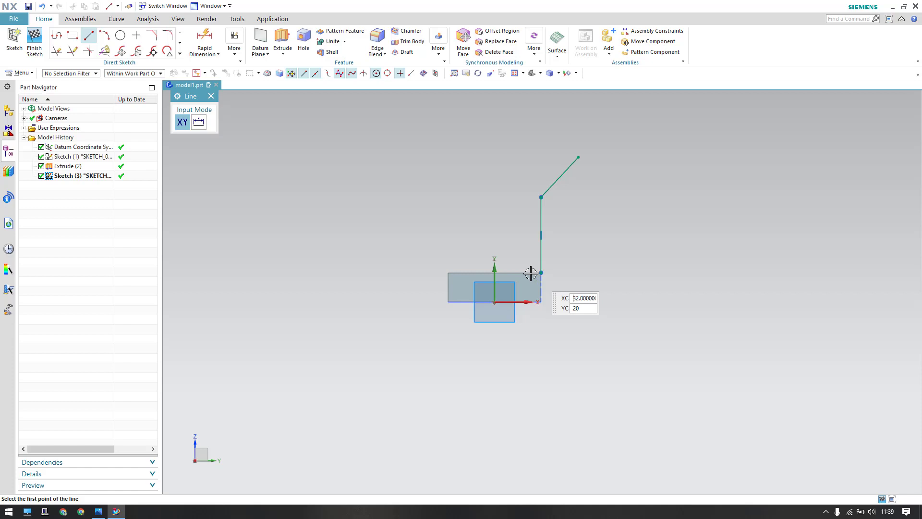
left_click(210, 96)
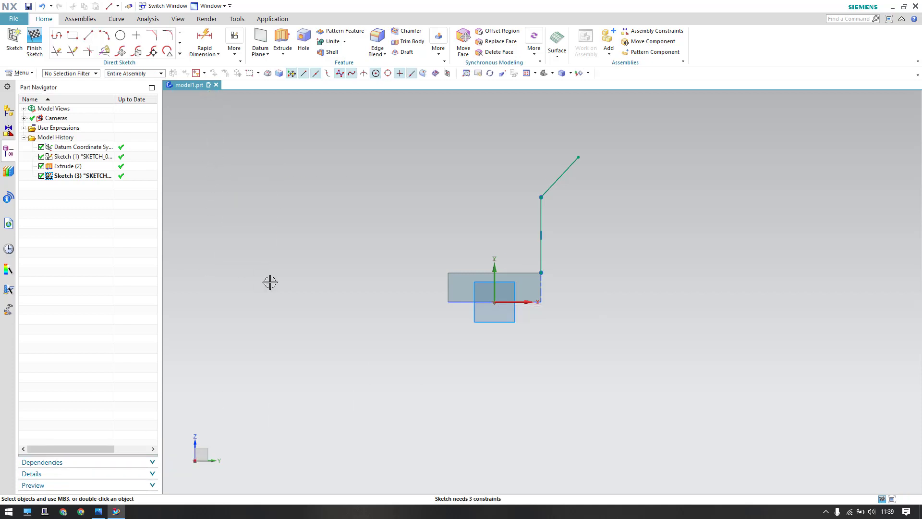
Step: Draw a line perpendicularly across the middle of the slanted line and convert it to a reference line
left_click(88, 35)
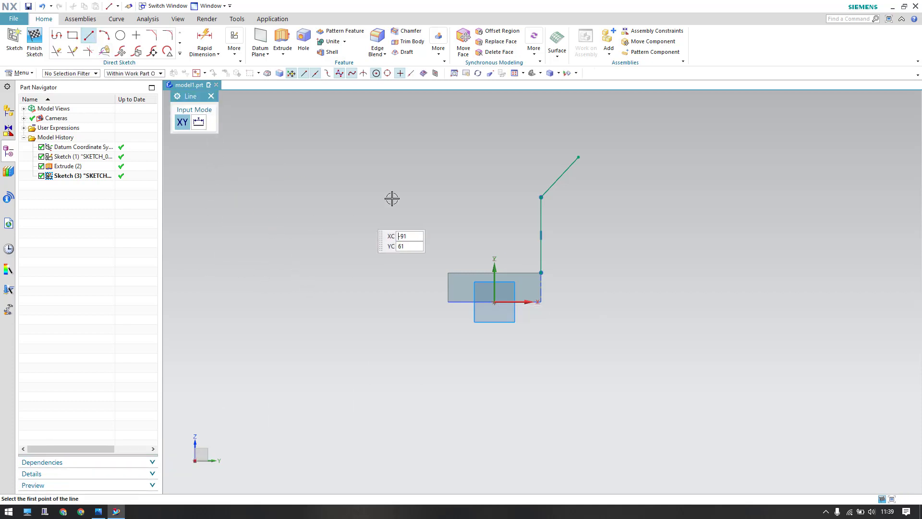
scroll(463, 202, "up", 2)
scroll(463, 202, "down", 3)
scroll(525, 148, "up", 3)
left_click(495, 185)
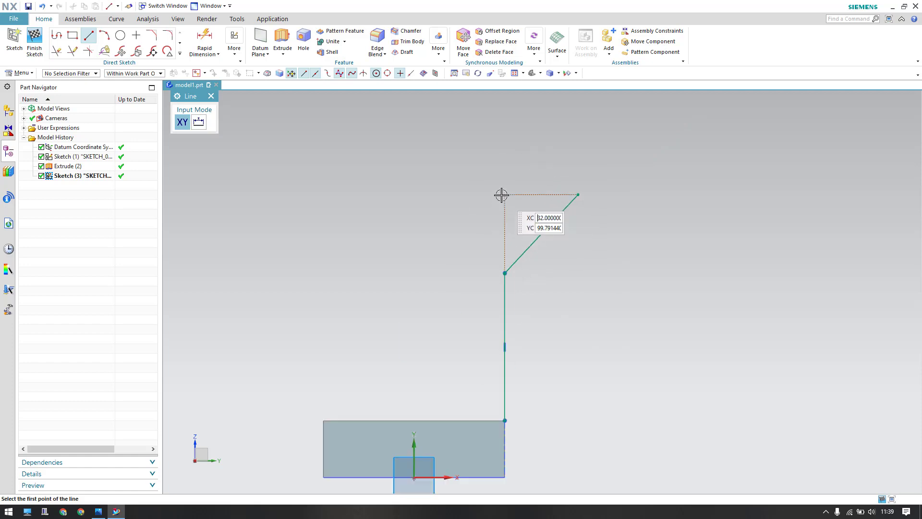
left_click(569, 256)
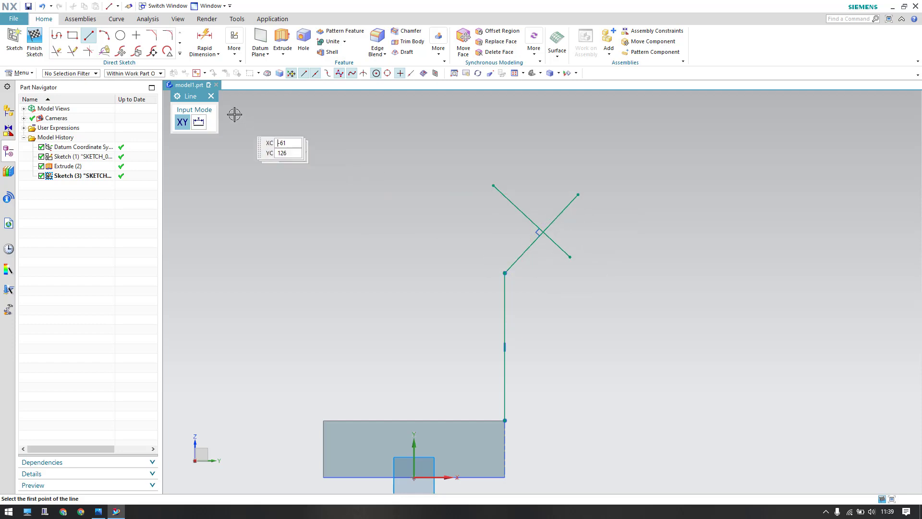
left_click(211, 96)
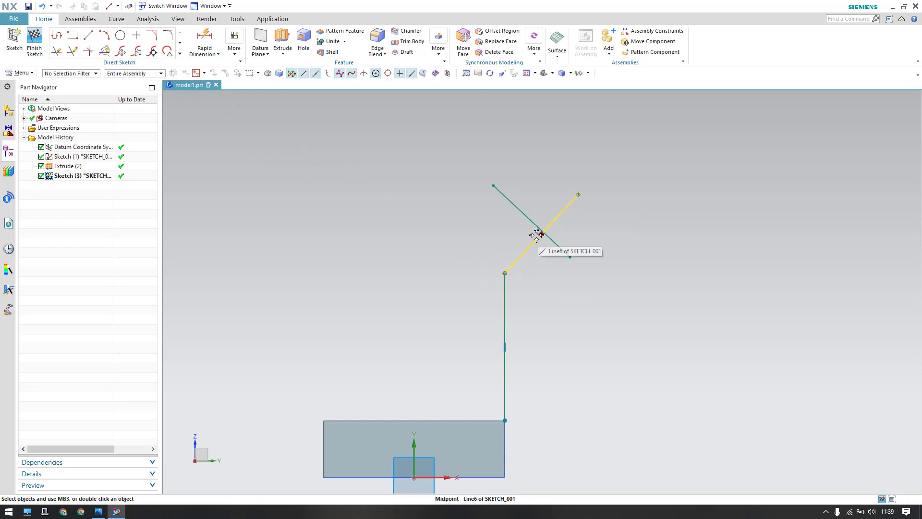
right_click(515, 202)
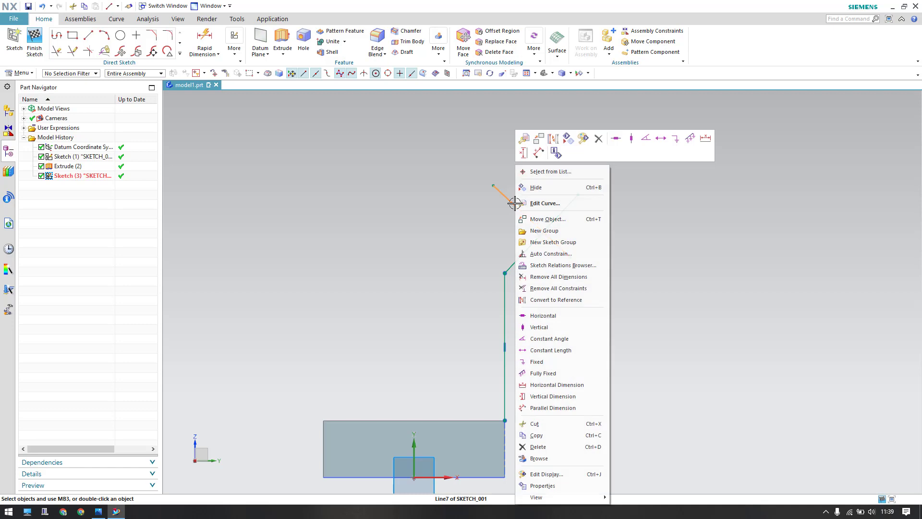
left_click(554, 139)
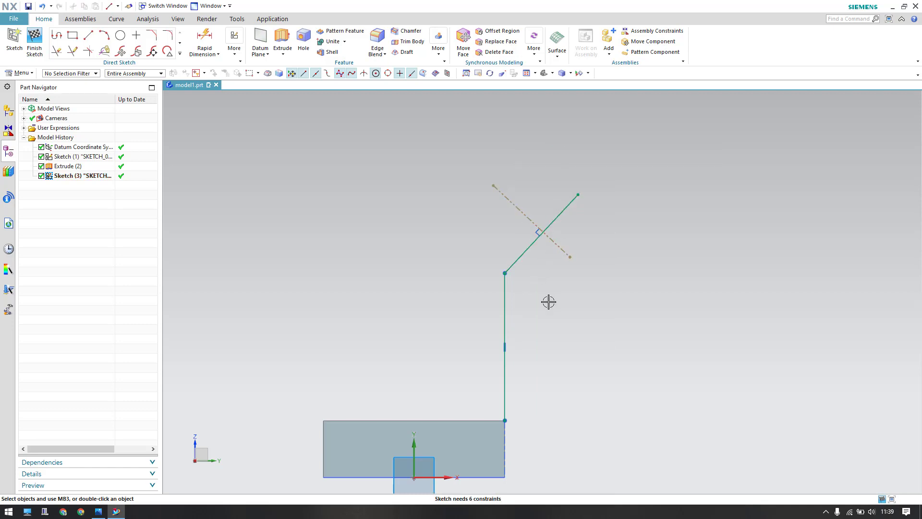
Step: Trim away the part of the reference line that extends past the outer side of the slanted line
key("t")
left_click(556, 246)
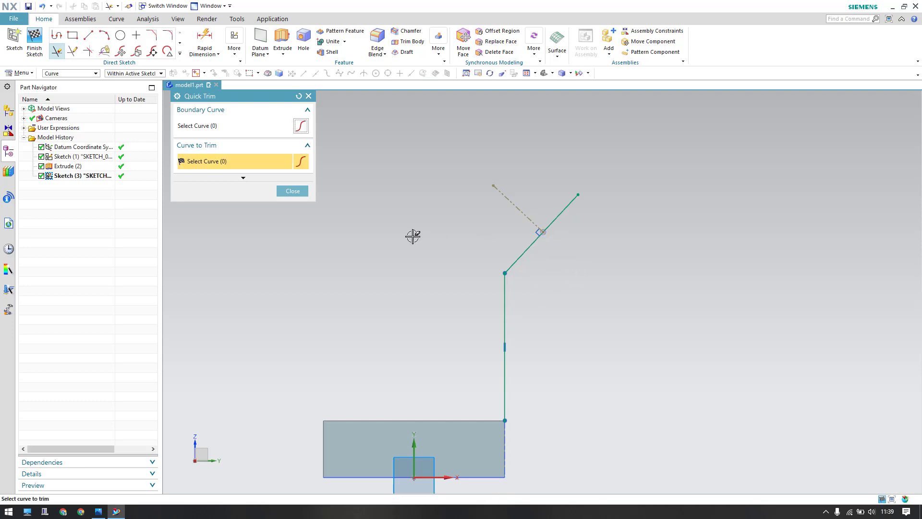
left_click(292, 191)
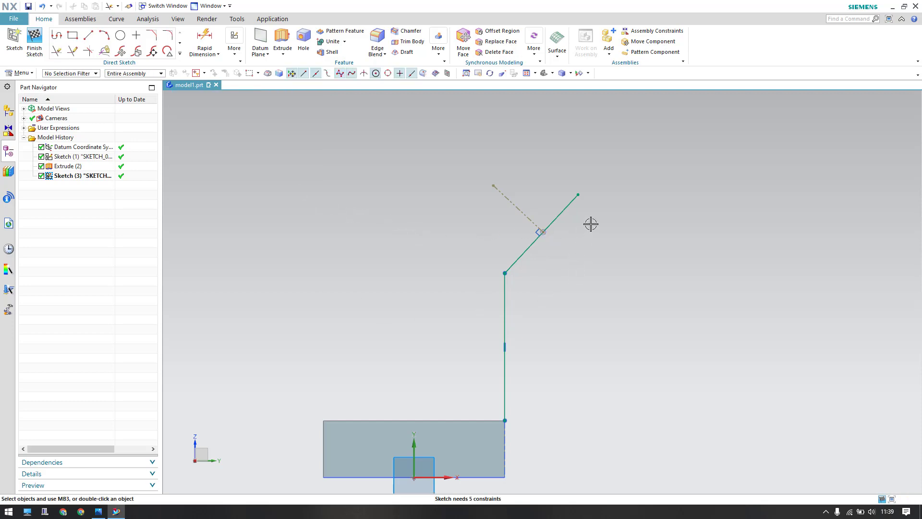
Step: Make the slanted line's free end coincident with the trimmed end of the reference line
left_click(579, 194)
left_click(543, 232)
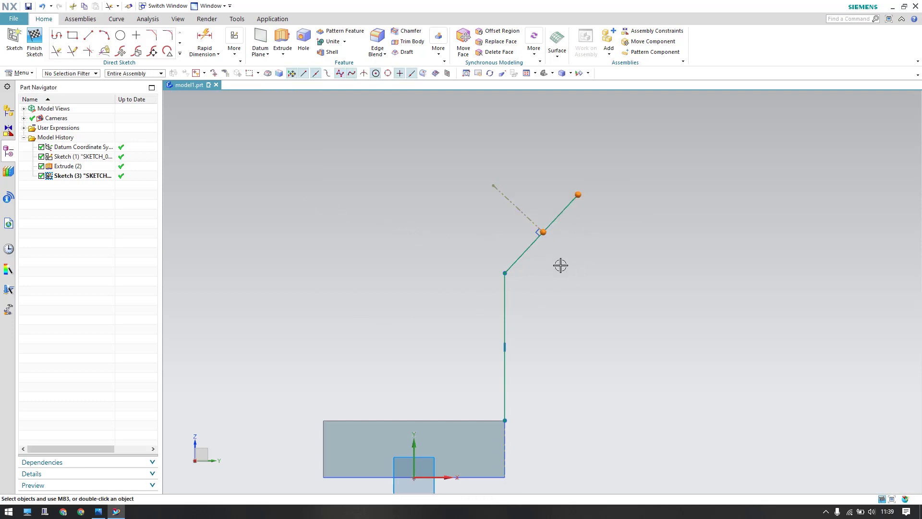
left_click(567, 216)
left_click_drag(562, 175, 537, 222)
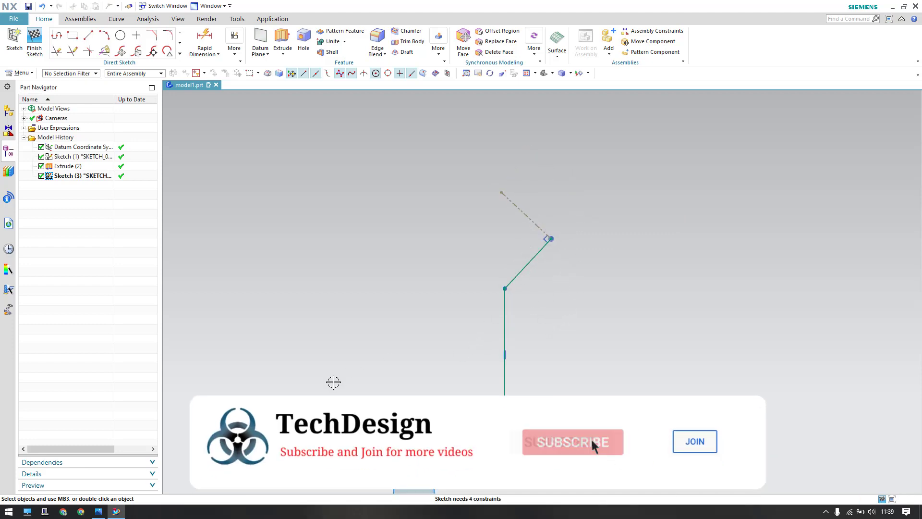
Step: Check the bend radius in the reference drawing and fillet the corner between the vertical and slanted lines with radius 15
left_click(98, 511)
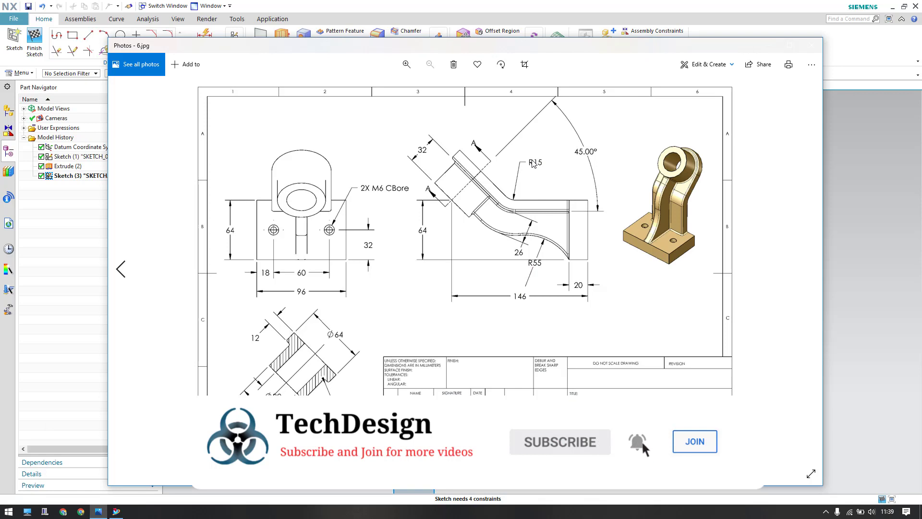
left_click(848, 188)
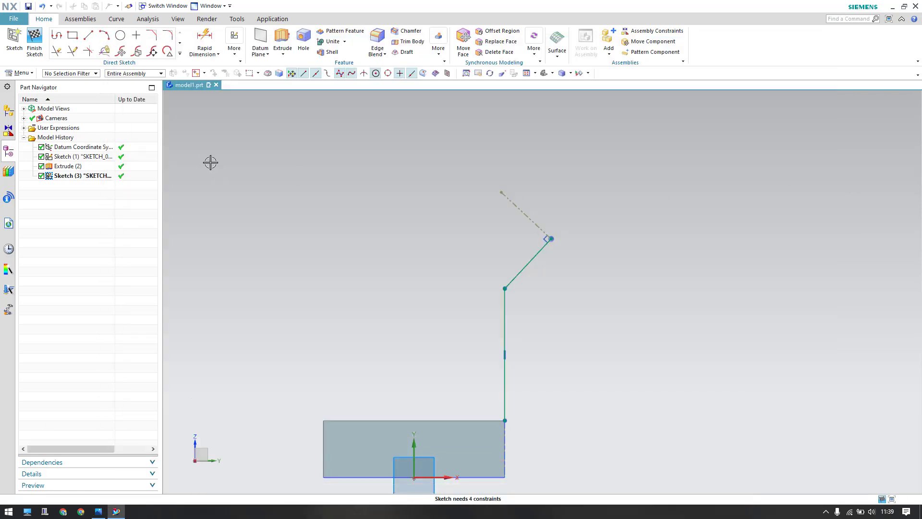
key("f")
scroll(518, 309, "down", 1)
scroll(518, 311, "up", 3)
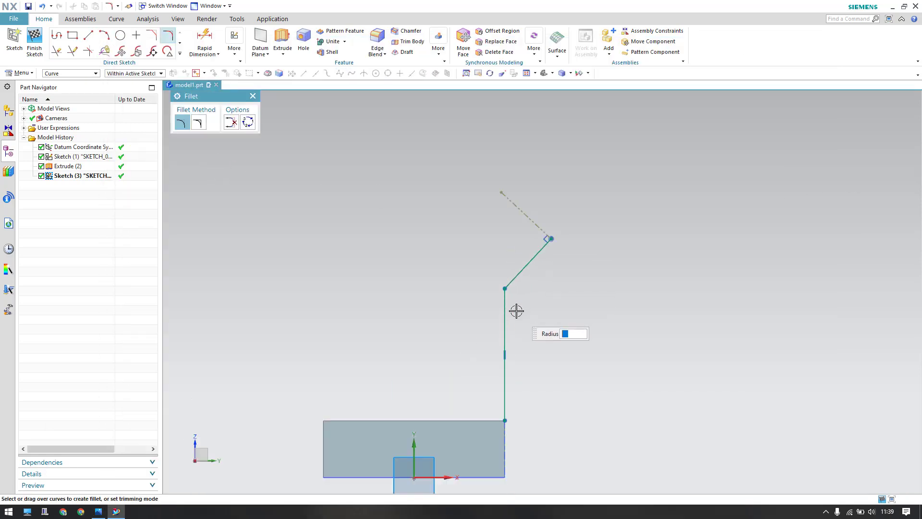
left_click(499, 288)
left_click(504, 267)
type("15")
key("Return")
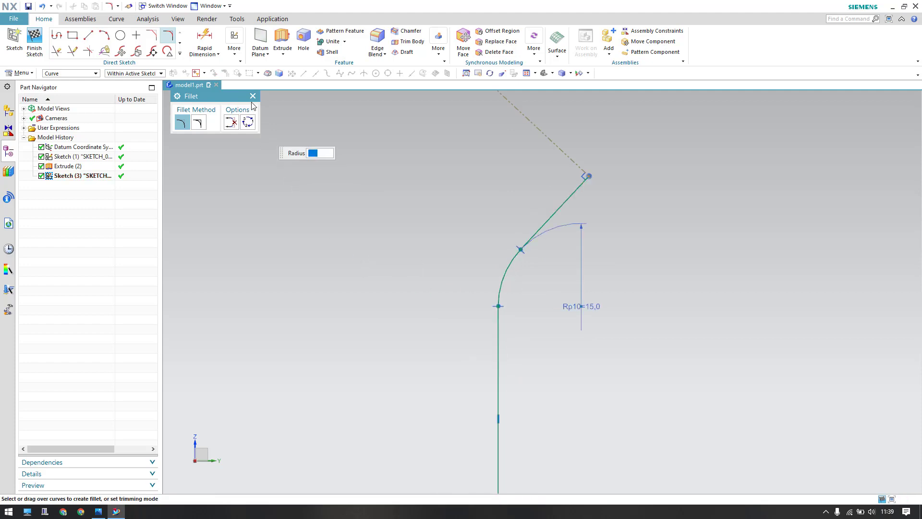
key("Escape")
Step: Check the reference drawing's boss dimensions and dimension the reference line's length as 32+12
key("ctrl+f")
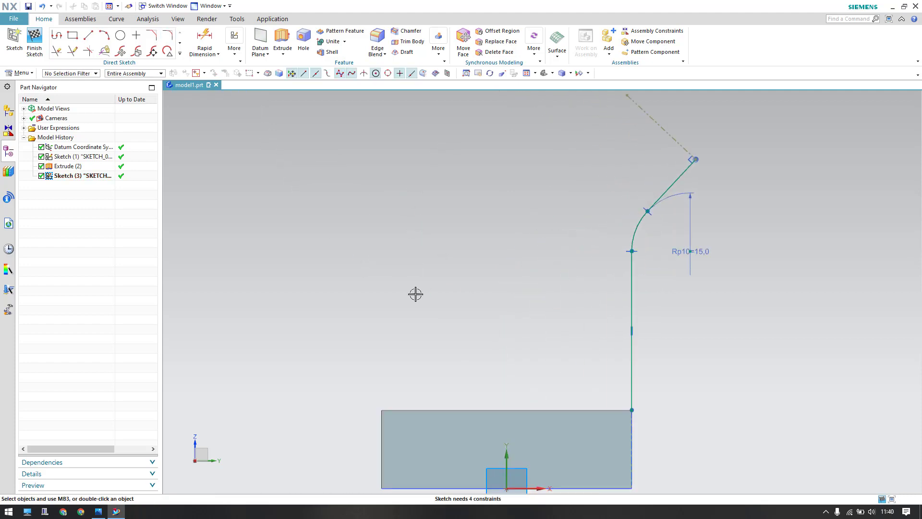
left_click(98, 511)
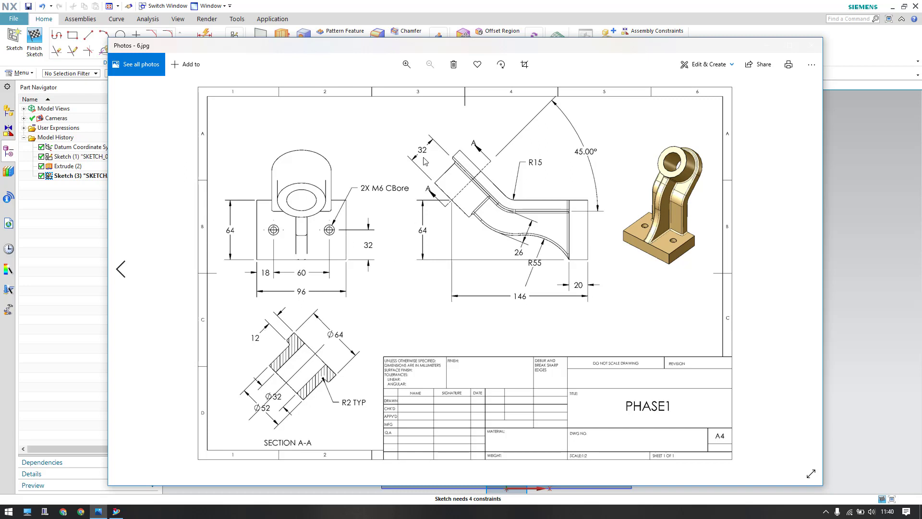
left_click(773, 48)
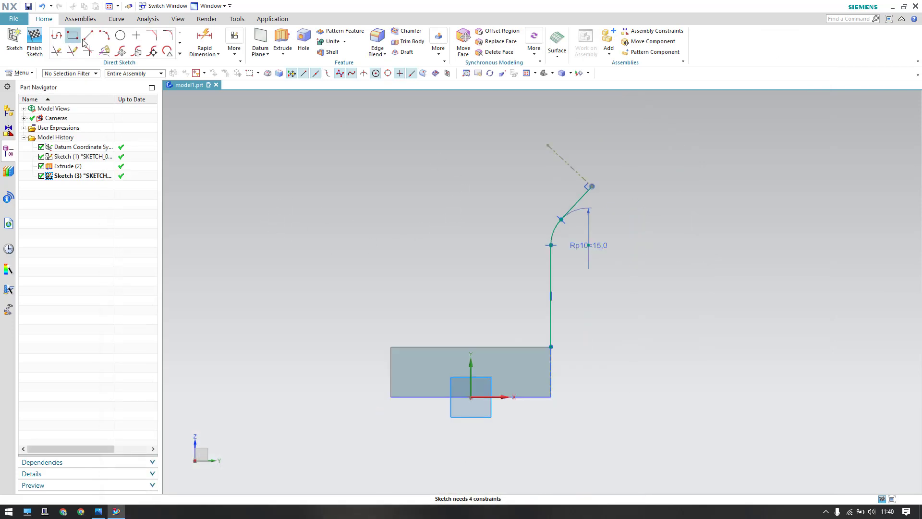
left_click(204, 41)
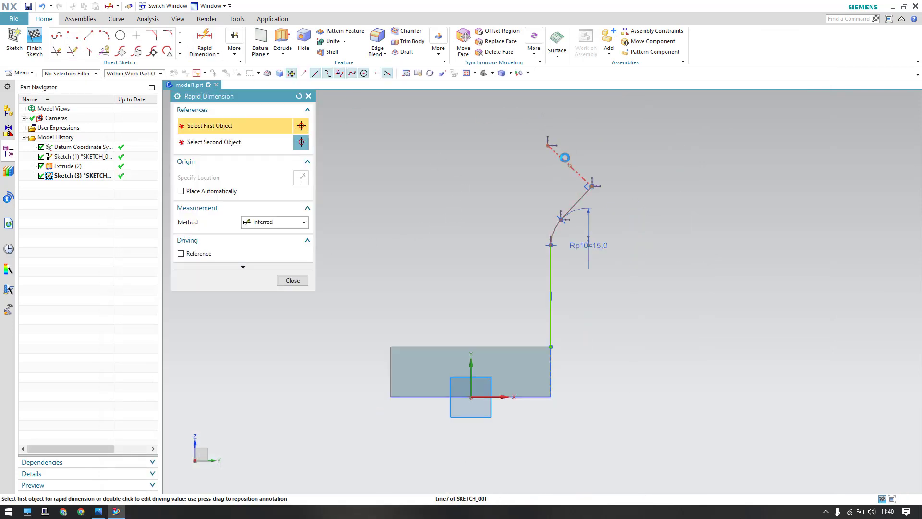
left_click(557, 153)
left_click(570, 172)
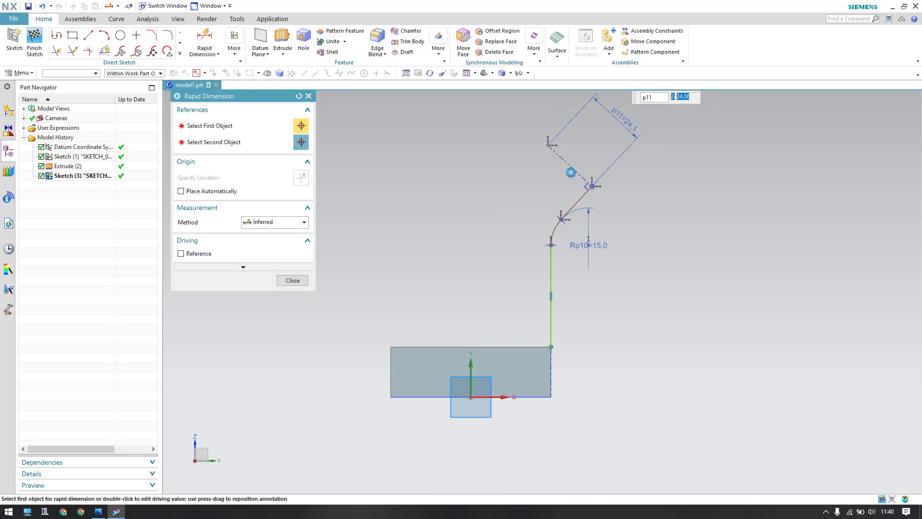
type("32+12")
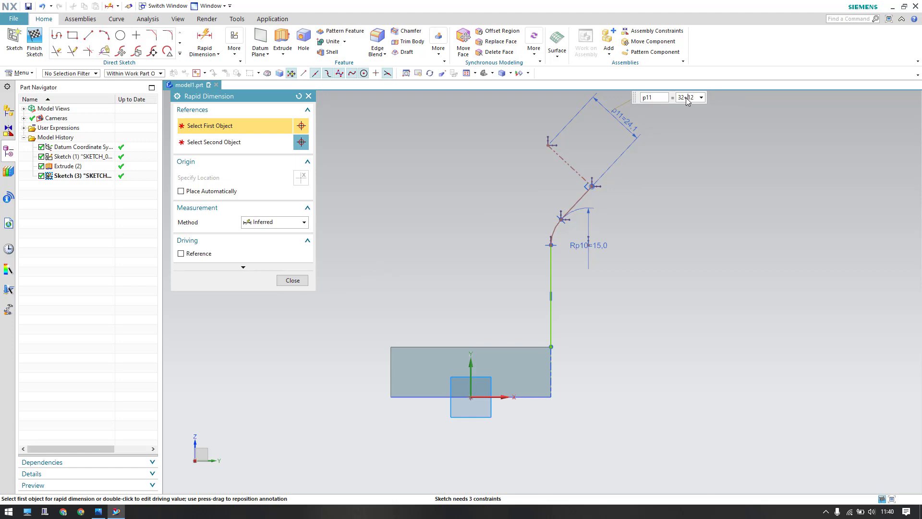
key("Return")
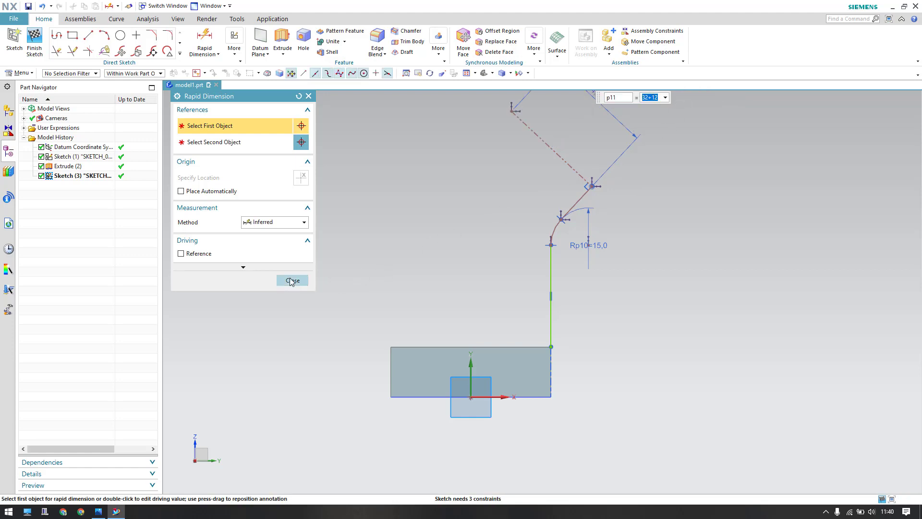
left_click(291, 280)
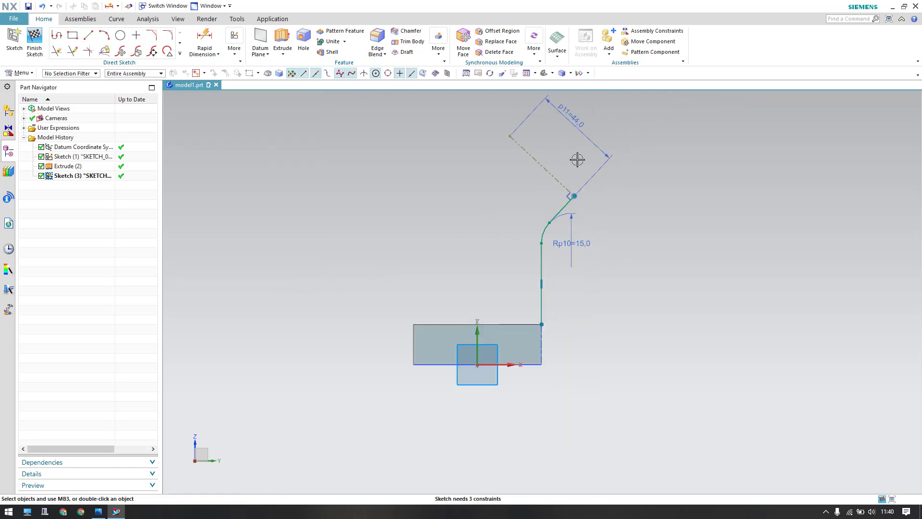
Step: Check the arm's angle in the reference drawing and add a 45° angular dimension between the reference line and the vertical line
scroll(519, 220, "up", 3)
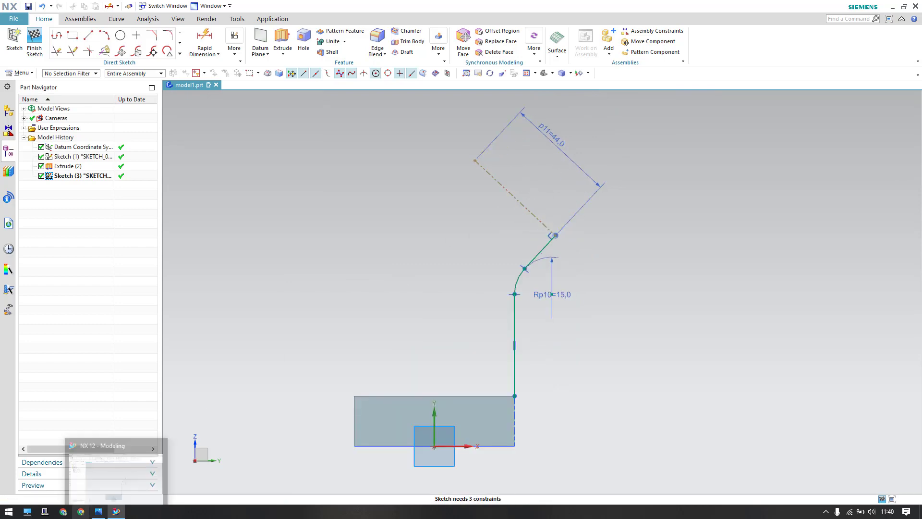
left_click(97, 512)
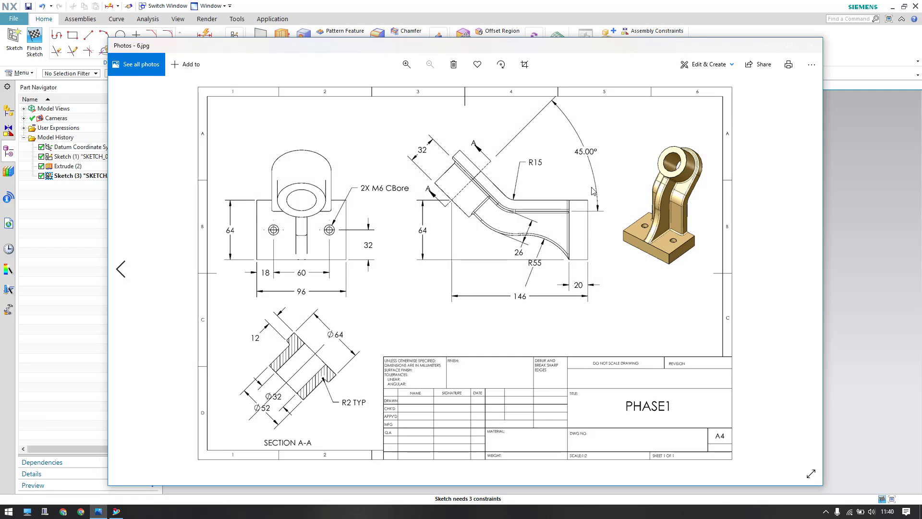
left_click(774, 50)
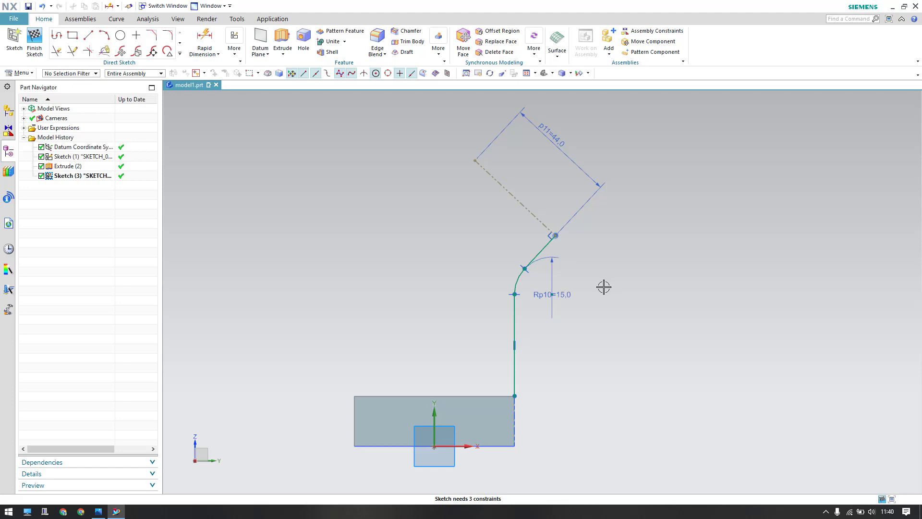
left_click(216, 54)
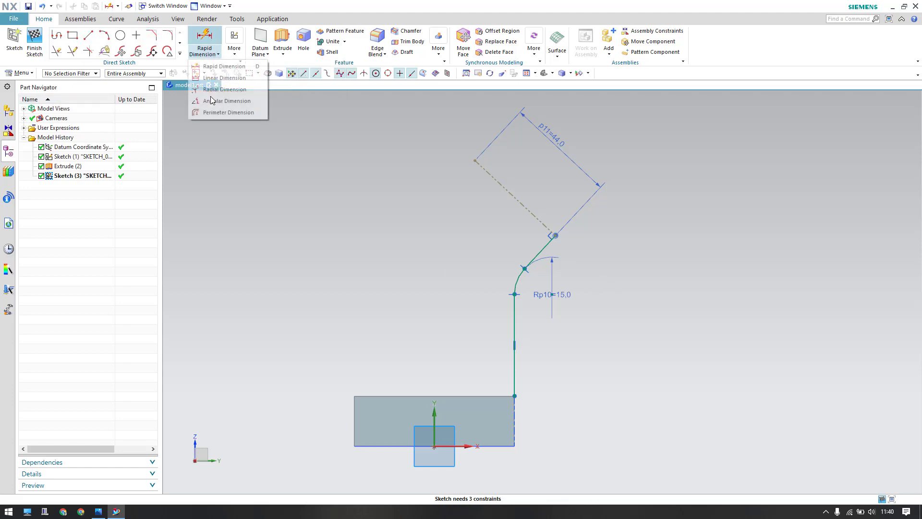
left_click(215, 104)
left_click(526, 207)
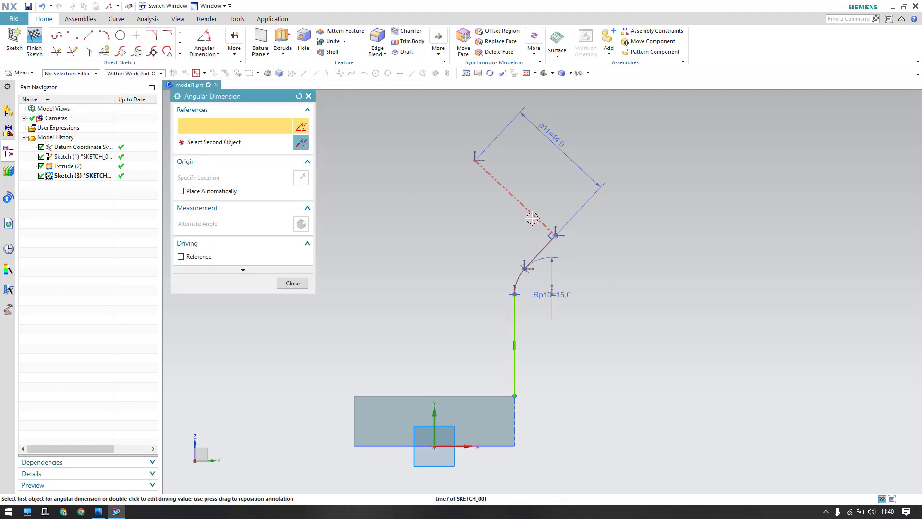
left_click(516, 329)
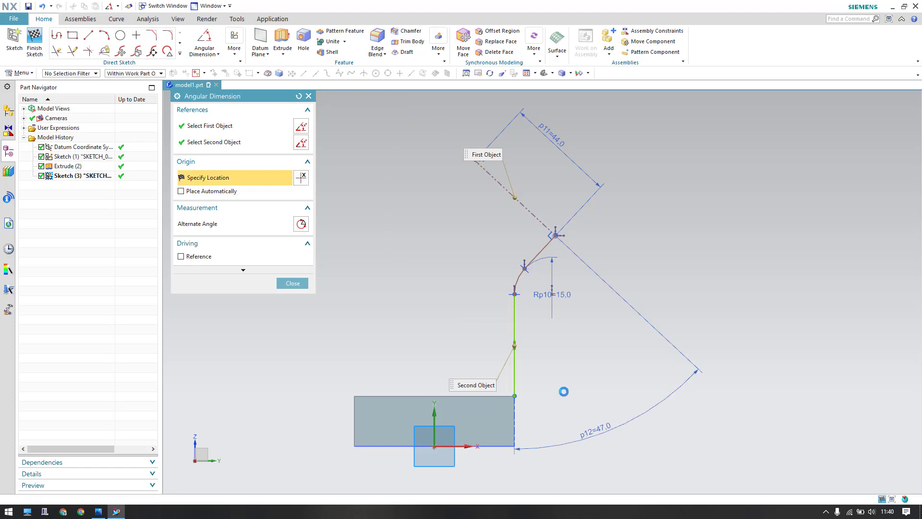
left_click(567, 385)
type("45")
key("Return")
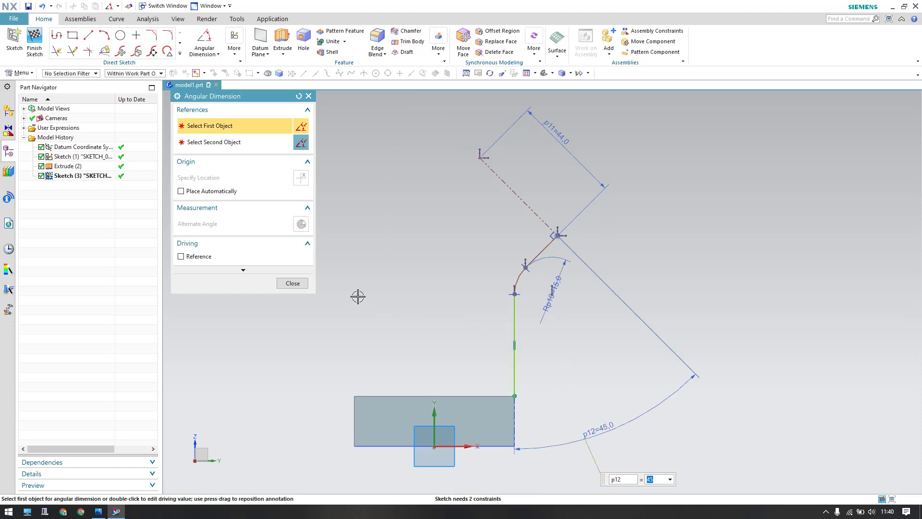
left_click(293, 283)
Step: Check the overall length in the reference drawing and set a 146 mm vertical dimension from the plate's bottom to the reference line's free end
scroll(559, 237, "down", 2)
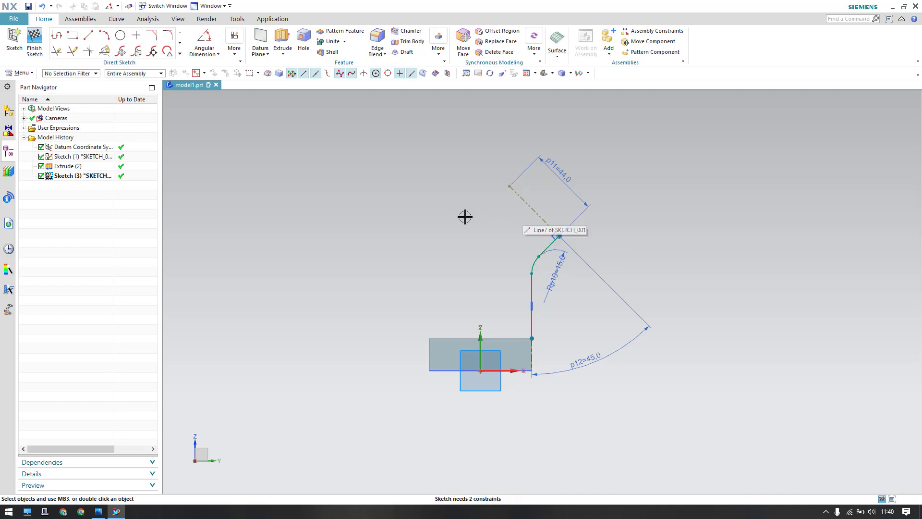
left_click(98, 511)
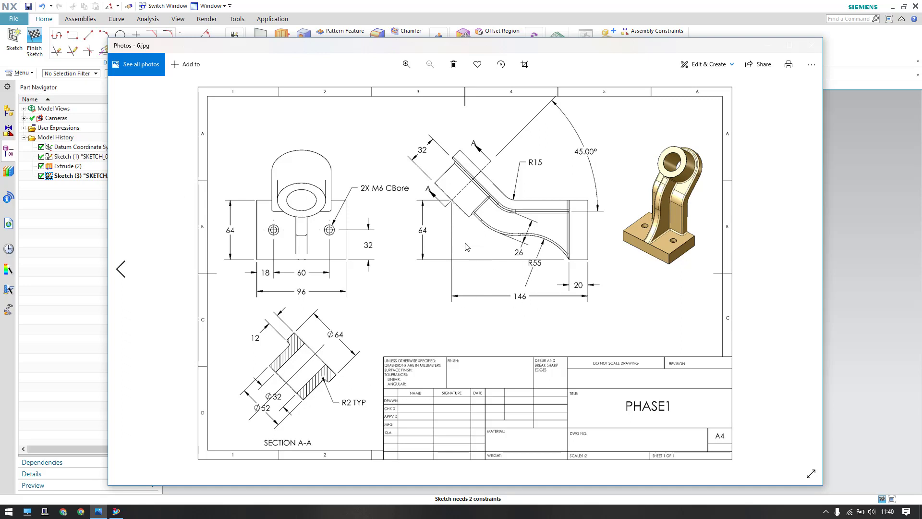
left_click(829, 197)
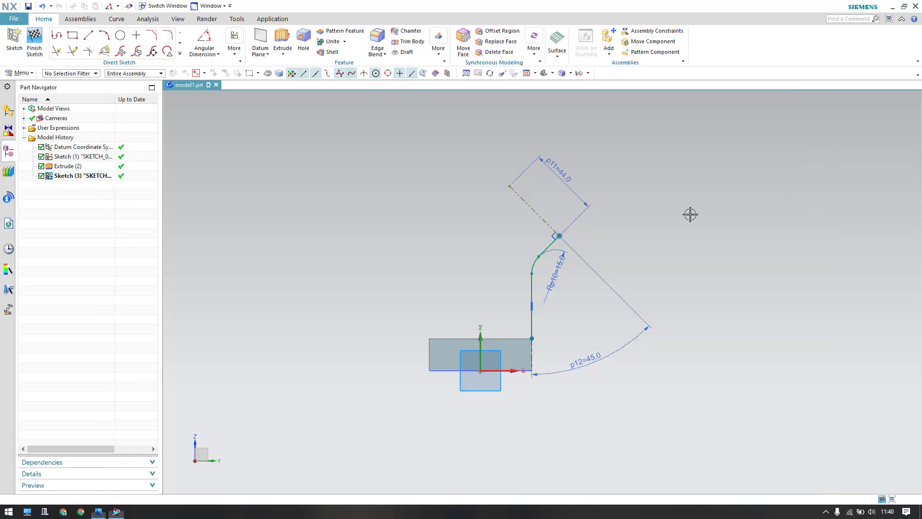
left_click(204, 51)
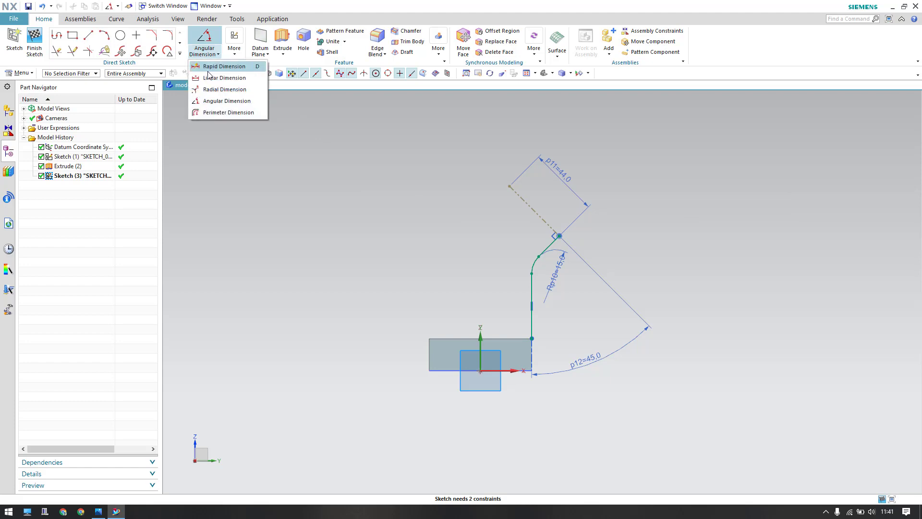
left_click(214, 77)
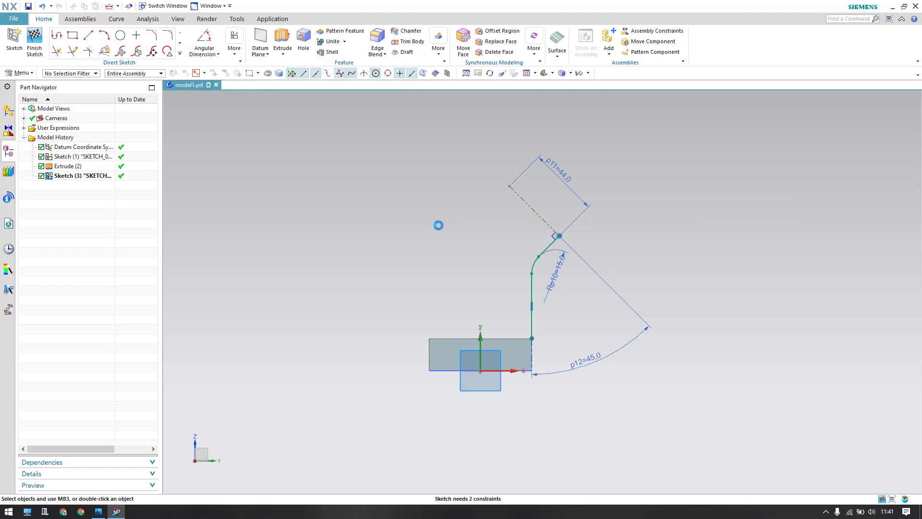
left_click(509, 183)
left_click(434, 371)
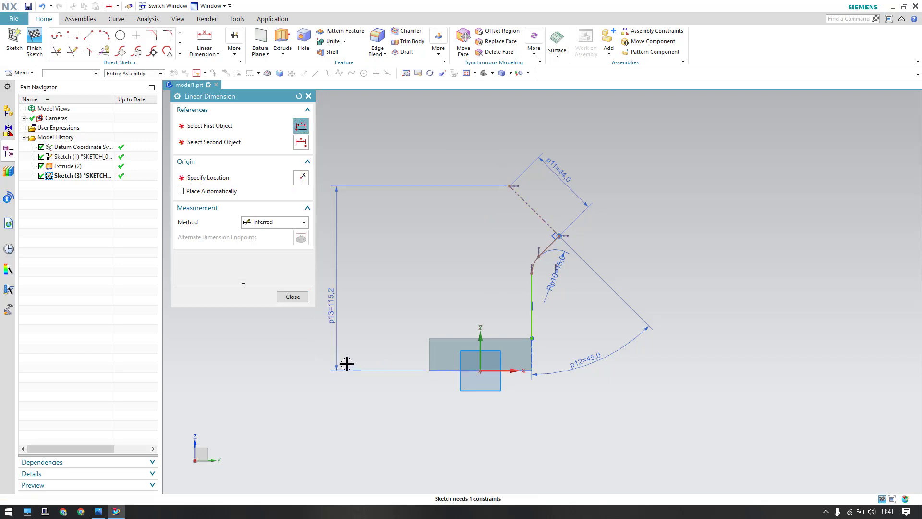
left_click(341, 366)
type("146")
key("Return")
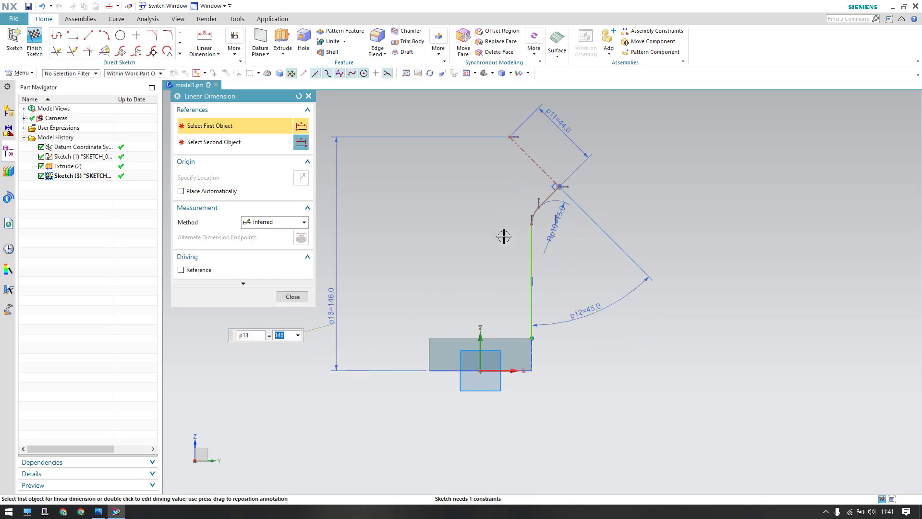
Step: Add a 64 mm horizontal dimension from the plate's upper corner on the negative Y side to the reference line's free end
left_click(510, 137)
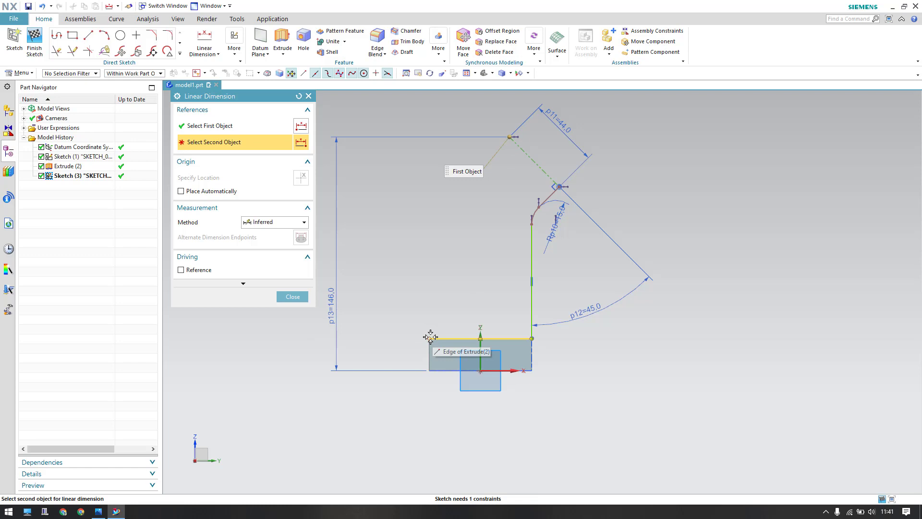
left_click(429, 338)
left_click(476, 104)
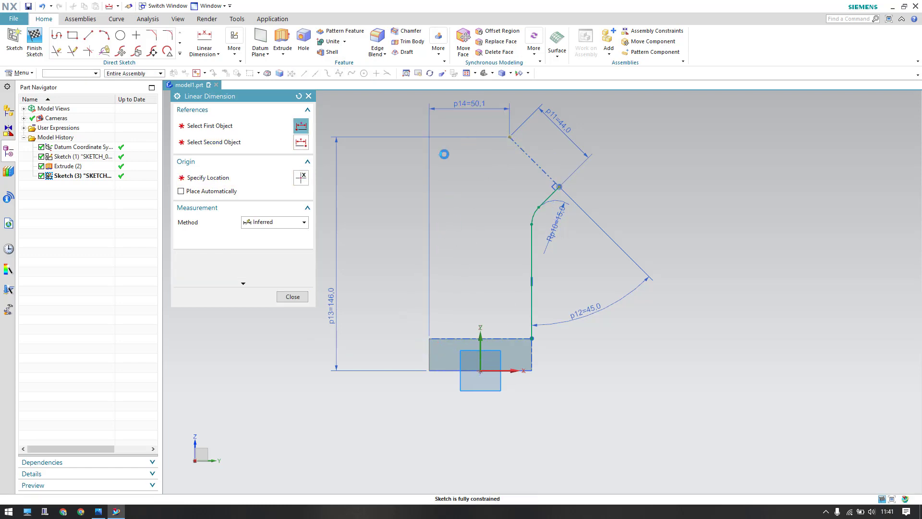
type("64")
key("Return")
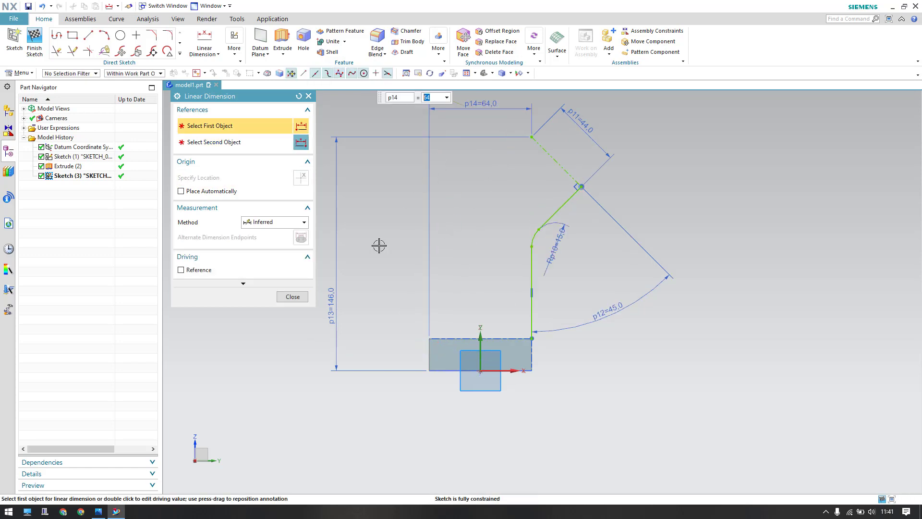
left_click(292, 297)
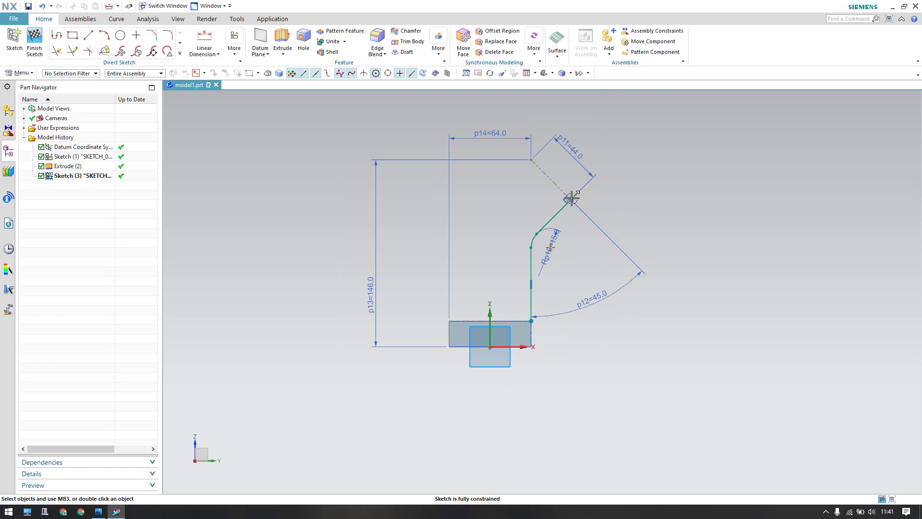
scroll(570, 200, "up", 2)
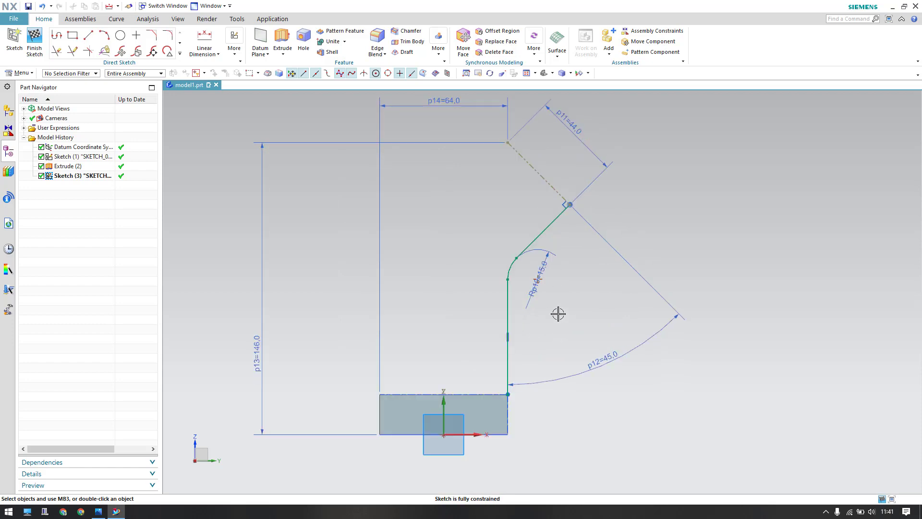
Step: Check the arm thickness in the reference drawing and offset the arm profile's two lines and arc 12 mm toward the negative Y side
mouse_move(111, 508)
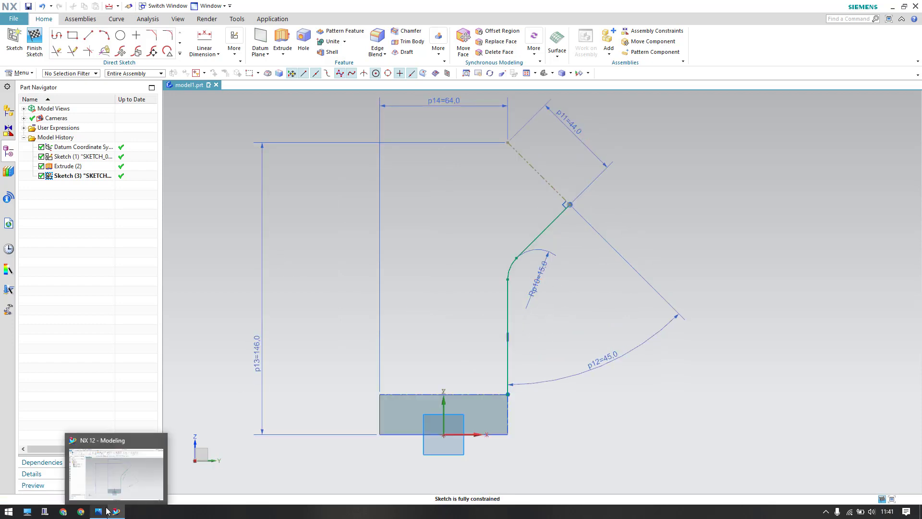
left_click(151, 489)
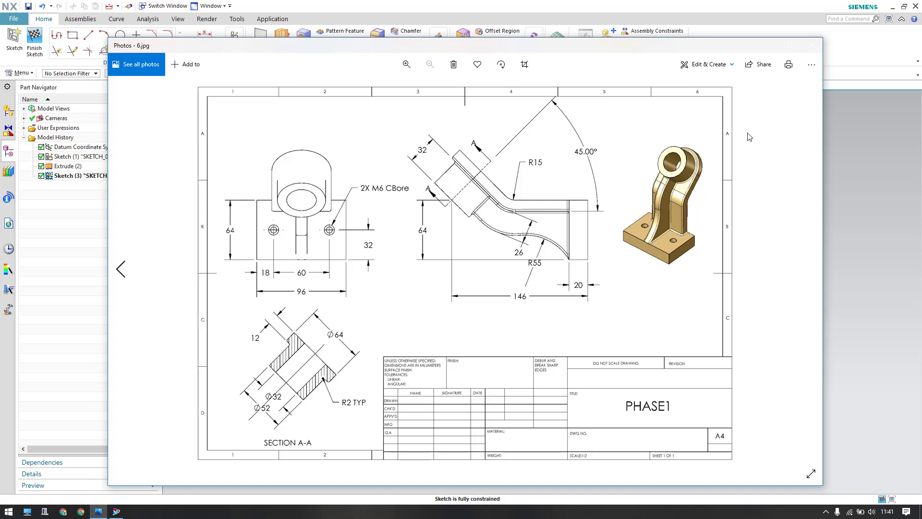
left_click(845, 114)
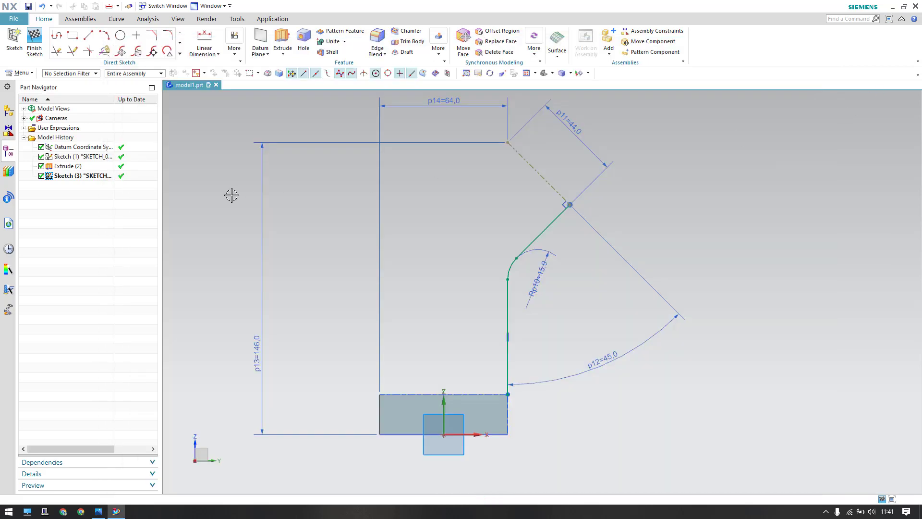
left_click(179, 53)
left_click(115, 108)
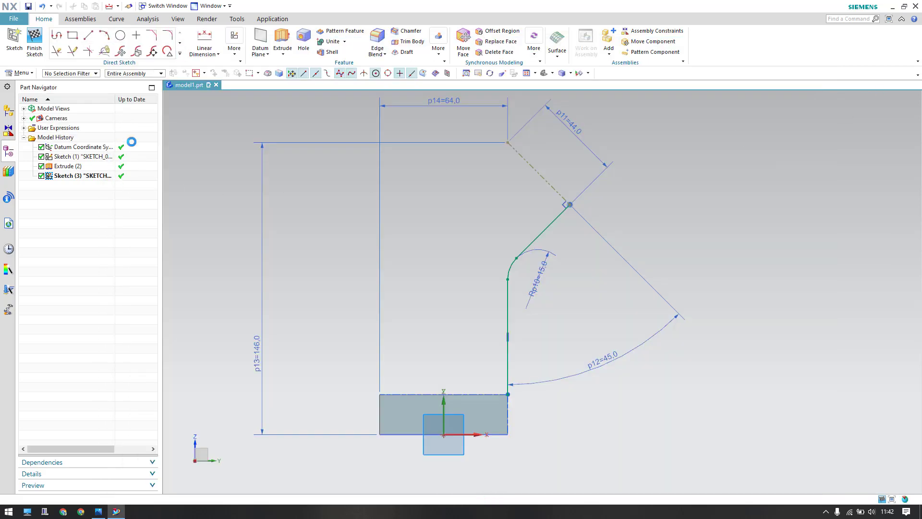
left_click(556, 220)
type("12")
key("Return")
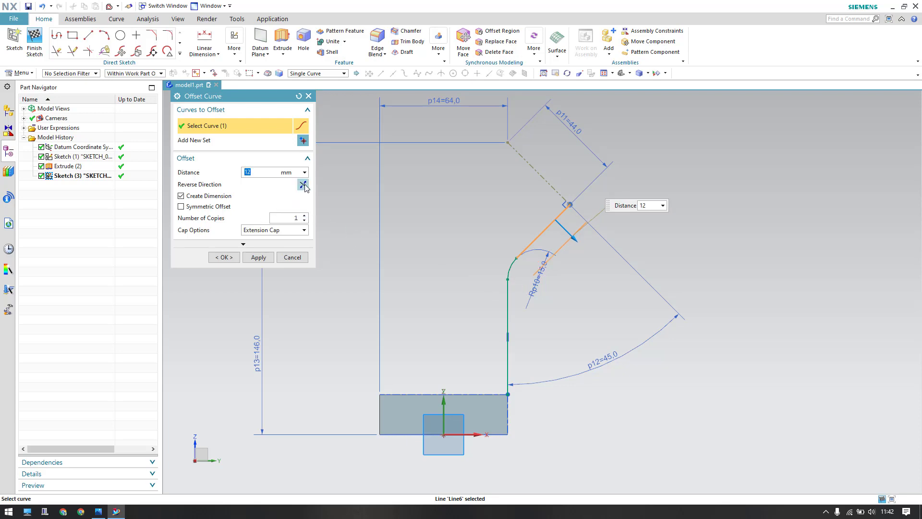
left_click(304, 185)
left_click(510, 267)
left_click(509, 301)
left_click(224, 257)
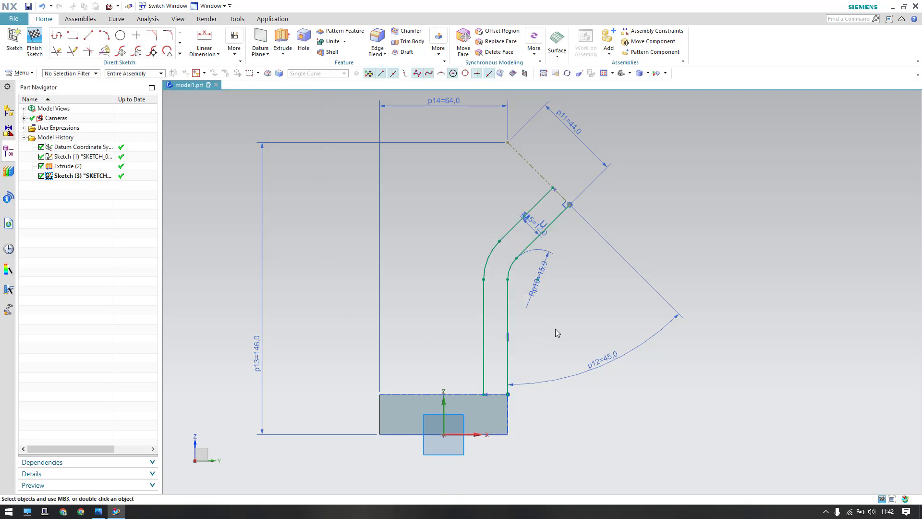
Step: Close the upper end of the arm profile with a line joining the ends of the original and offset curves
scroll(582, 212, "up", 3)
scroll(579, 209, "down", 1)
left_click(88, 35)
scroll(545, 160, "down", 3)
scroll(546, 162, "up", 4)
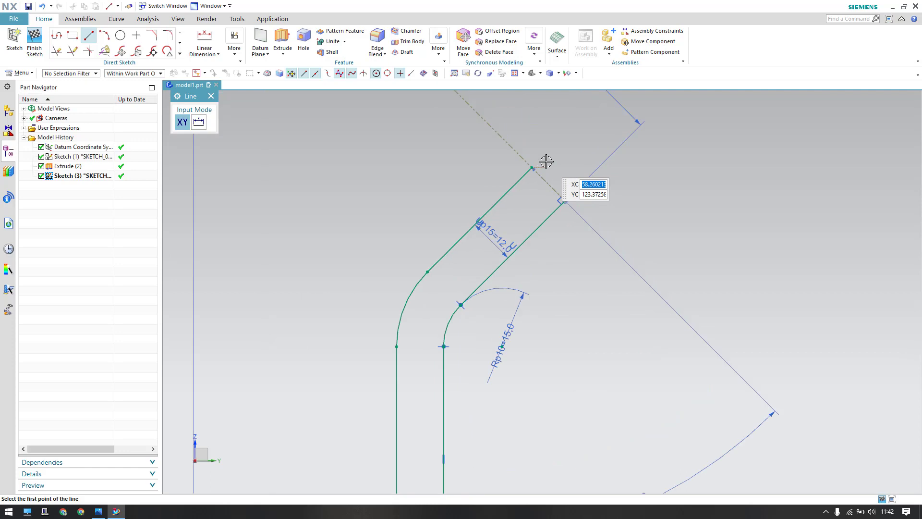
scroll(547, 162, "up", 3)
left_click(518, 173)
left_click(582, 239)
Step: Close the arm profile along the plate's upper edge with a line between the two vertical lines' lower ends and finish the sketch
scroll(632, 202, "down", 3)
scroll(578, 345, "down", 2)
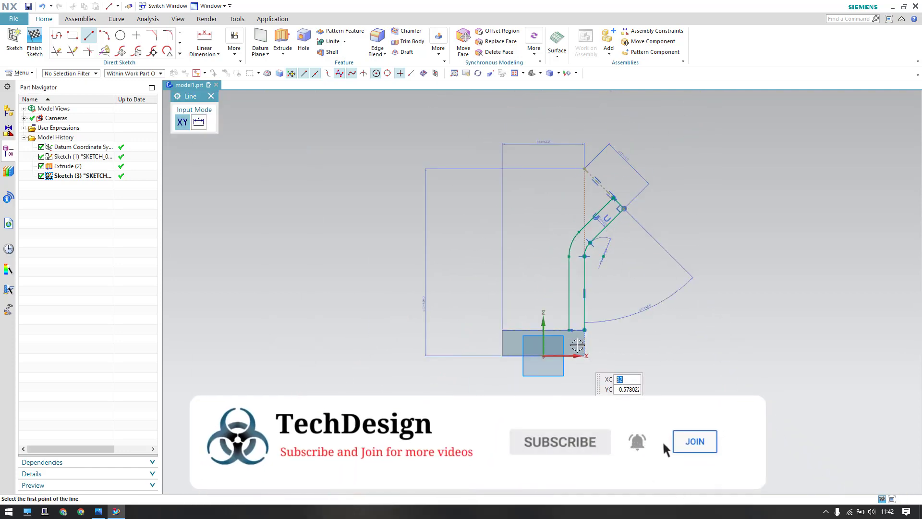
scroll(577, 345, "up", 5)
left_click(541, 312)
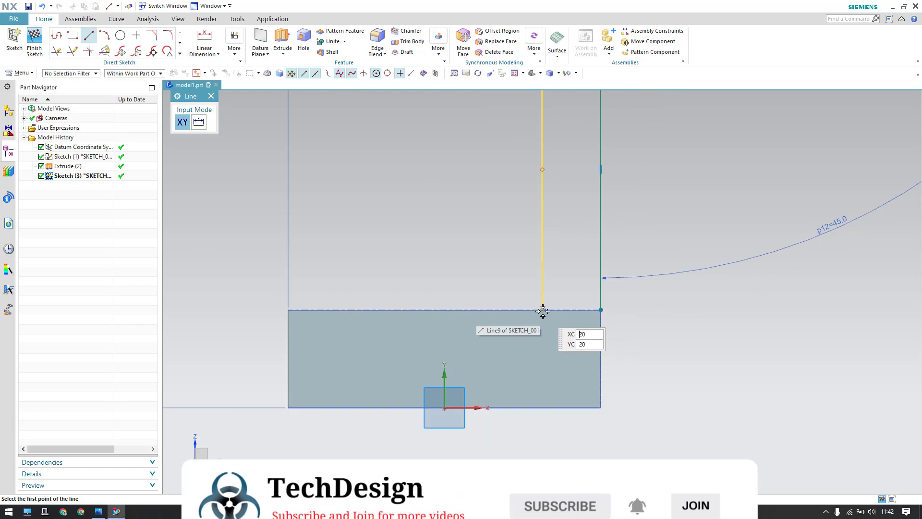
left_click(601, 310)
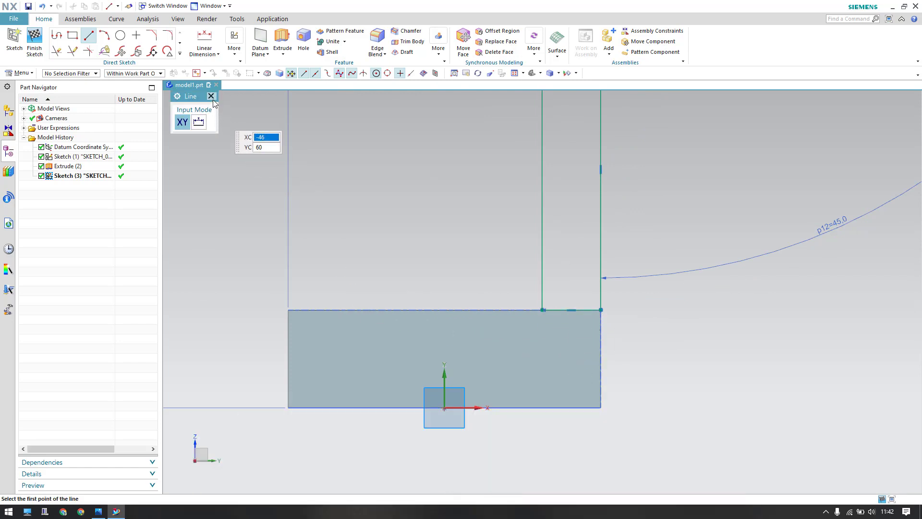
left_click(210, 96)
scroll(439, 344, "down", 4)
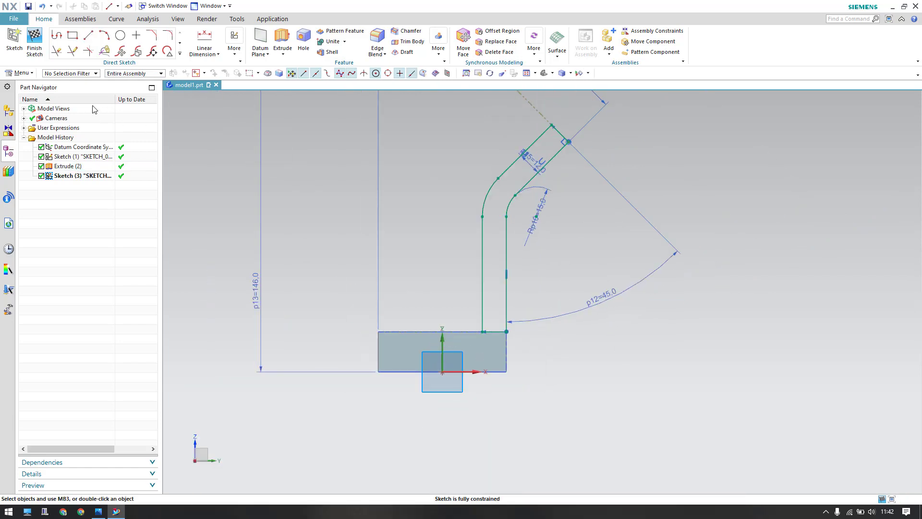
left_click(34, 41)
Step: Start an Extrude, check the arm width in the reference drawing, and select the whole arm sketch as section with the Feature Curves rule
scroll(490, 308, "down", 3)
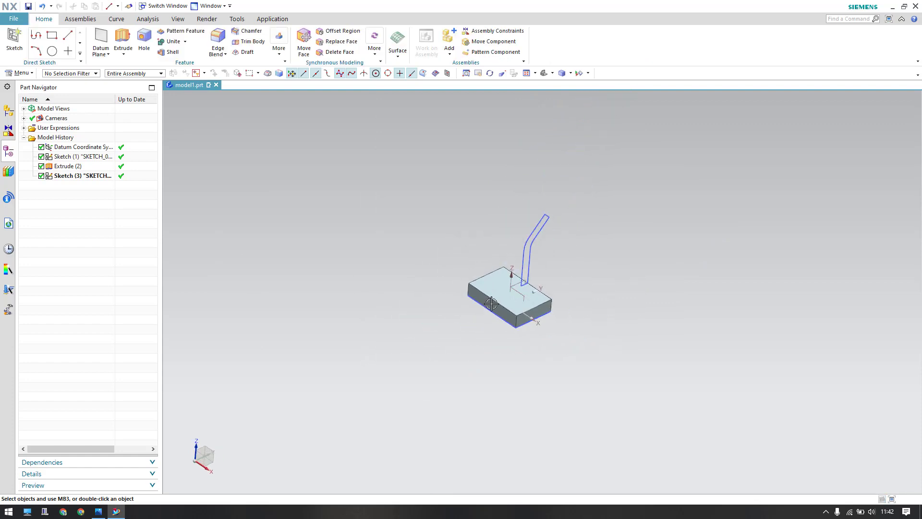
scroll(491, 304, "up", 3)
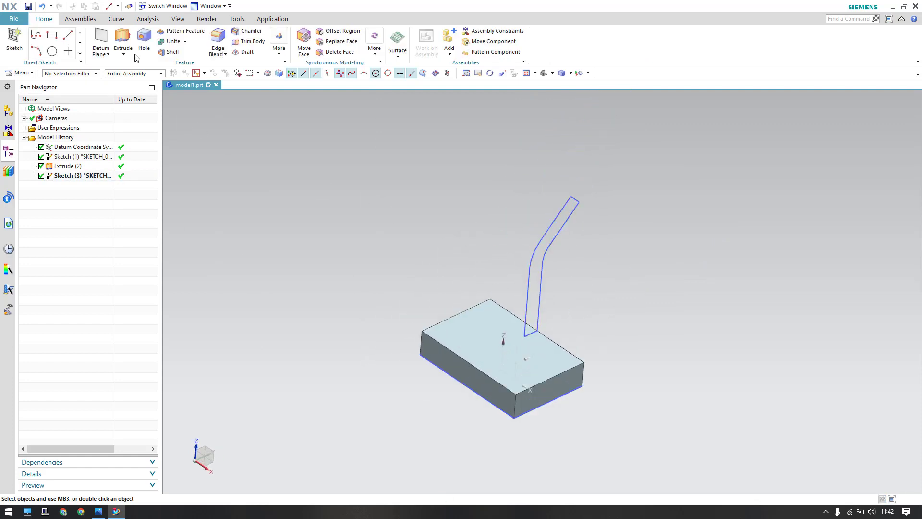
left_click(124, 42)
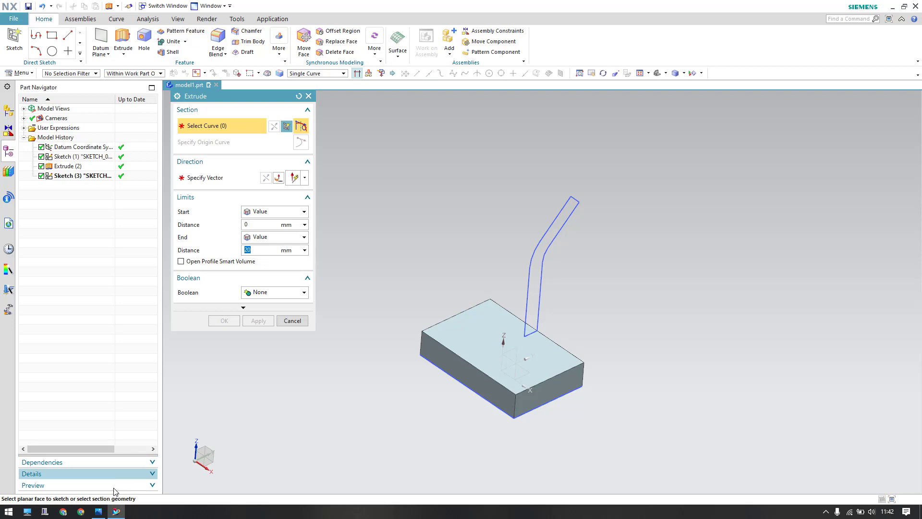
left_click(98, 511)
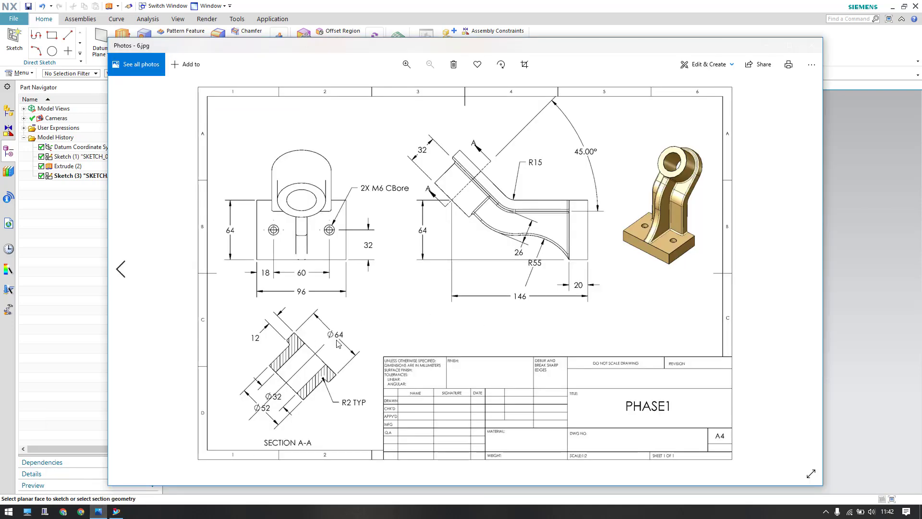
left_click(840, 179)
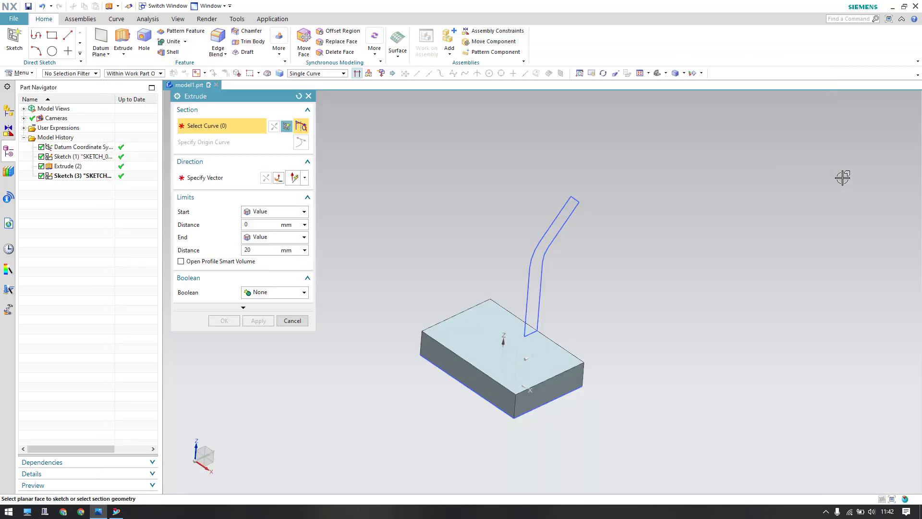
left_click(317, 73)
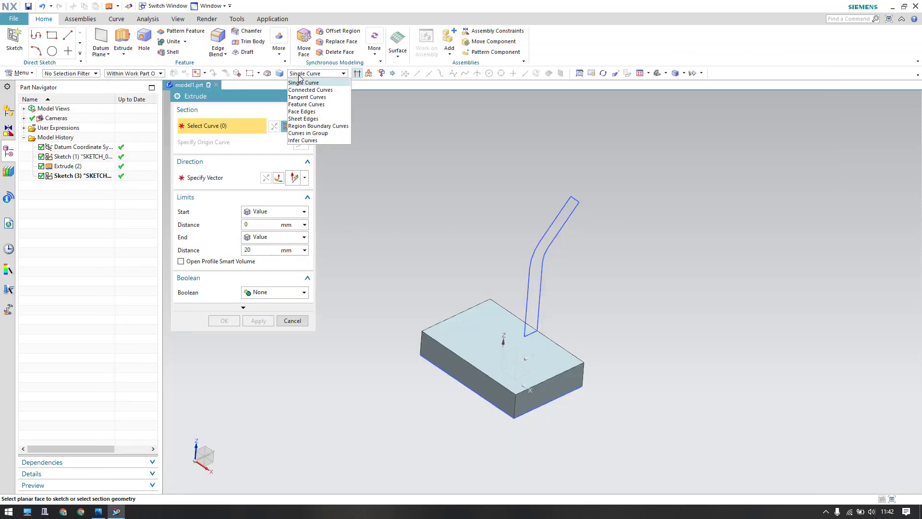
left_click(310, 118)
left_click(106, 175)
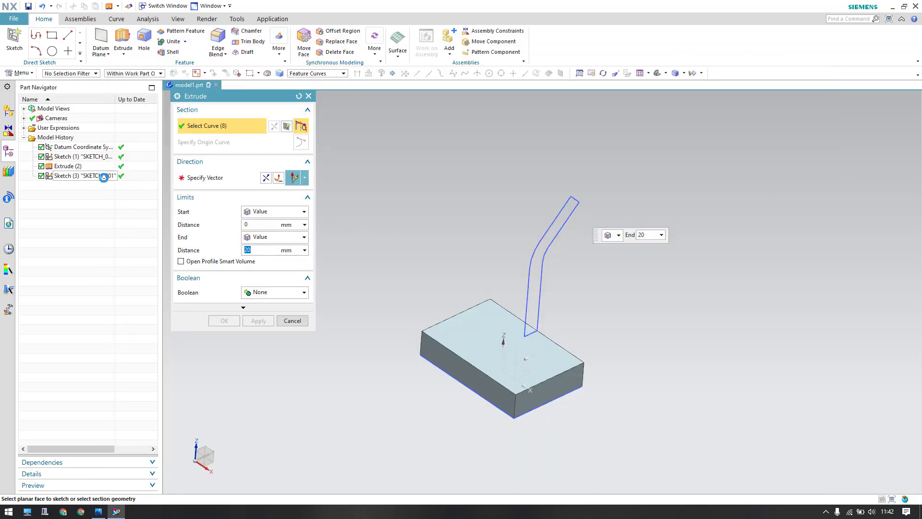
Step: Extrude the arm profile with a Symmetric Value of 64/2 mm and unite it with the base plate
left_click(275, 216)
left_click(270, 225)
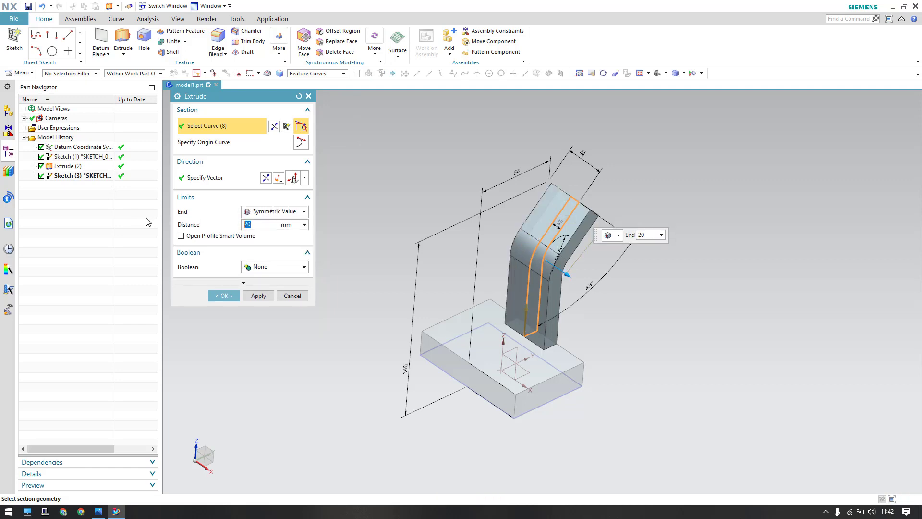
type("64/2")
key("Return")
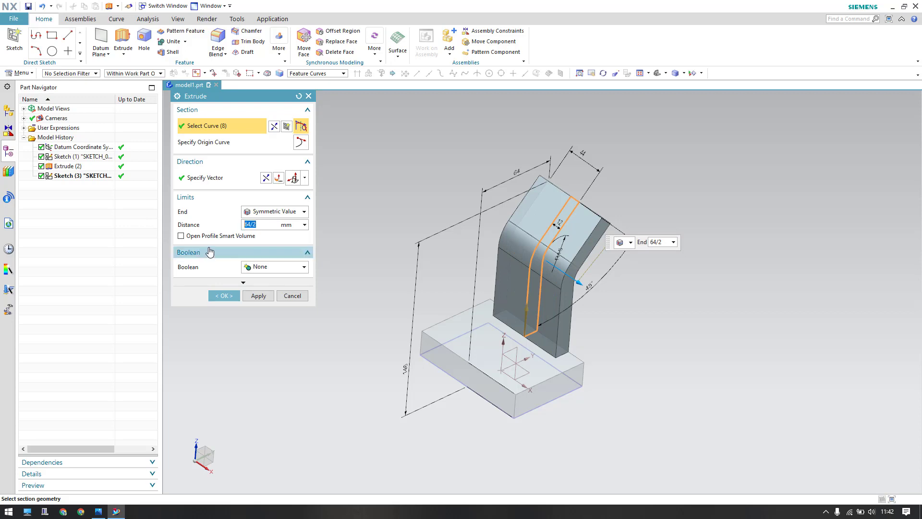
left_click(257, 267)
left_click(257, 286)
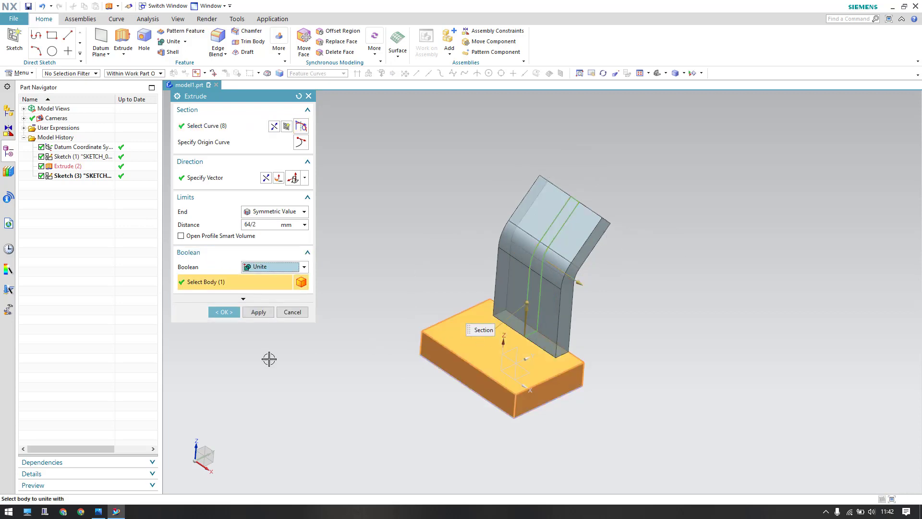
left_click(223, 312)
Step: Check the boss in the reference drawing and start a sketch on the arm's sloped upper face
scroll(527, 261, "down", 3)
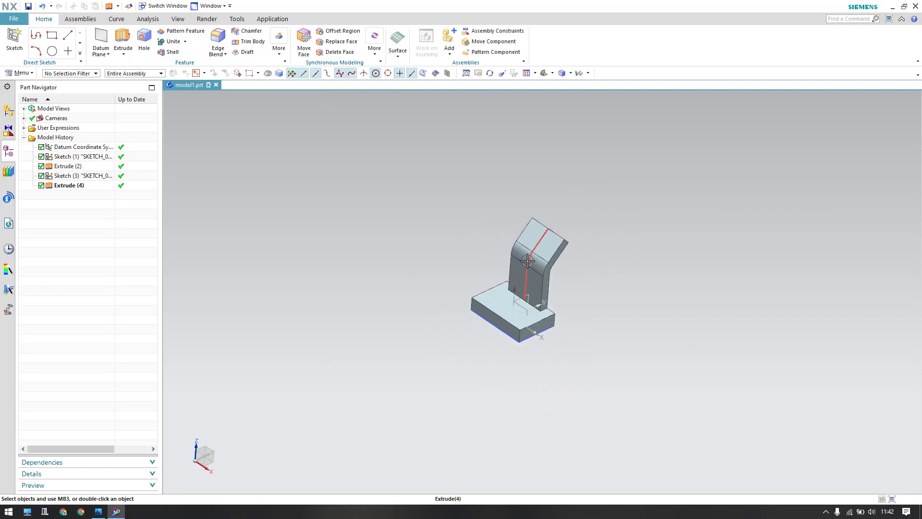
scroll(527, 261, "up", 3)
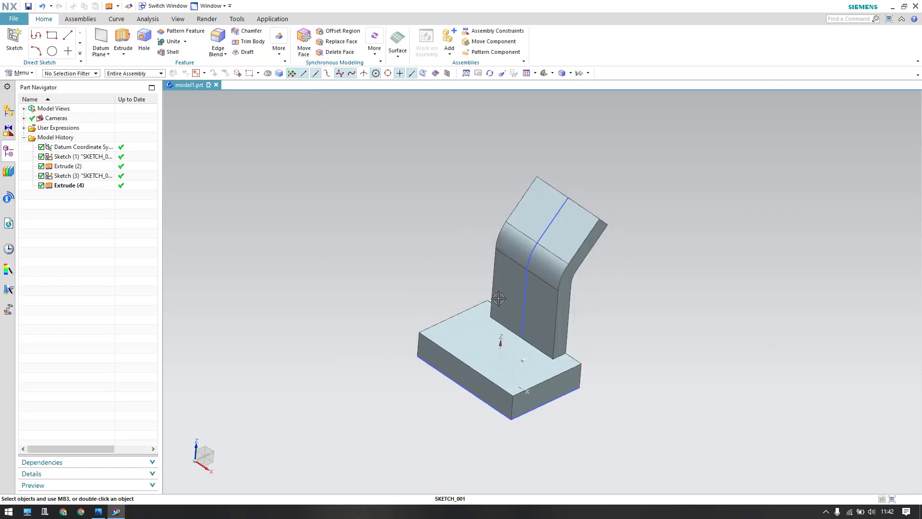
left_click(98, 511)
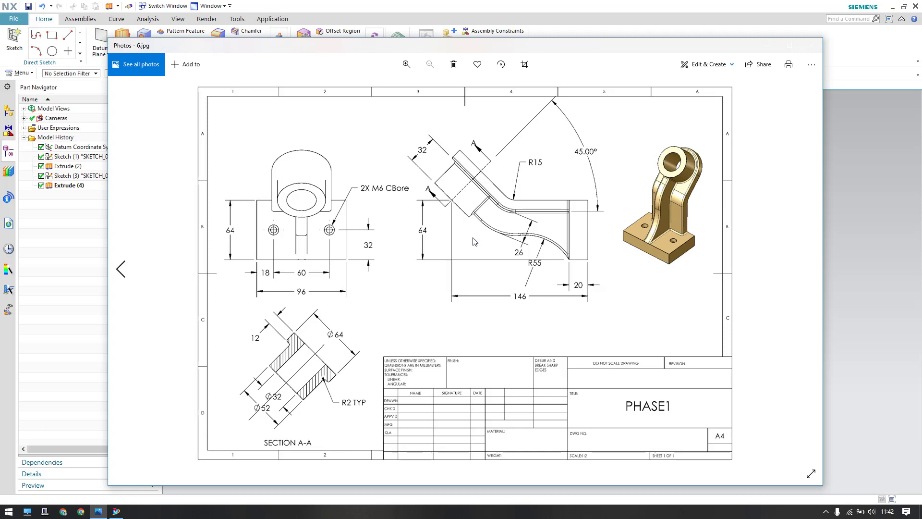
left_click(767, 45)
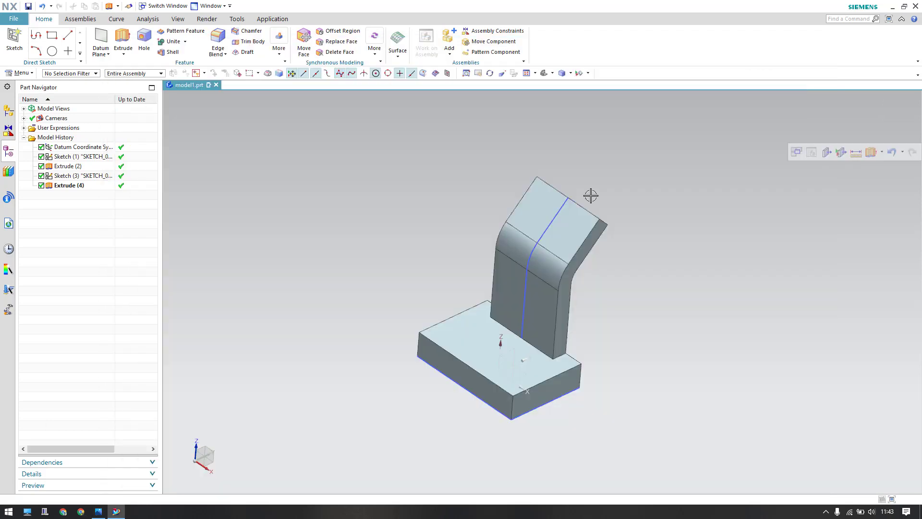
left_click(18, 47)
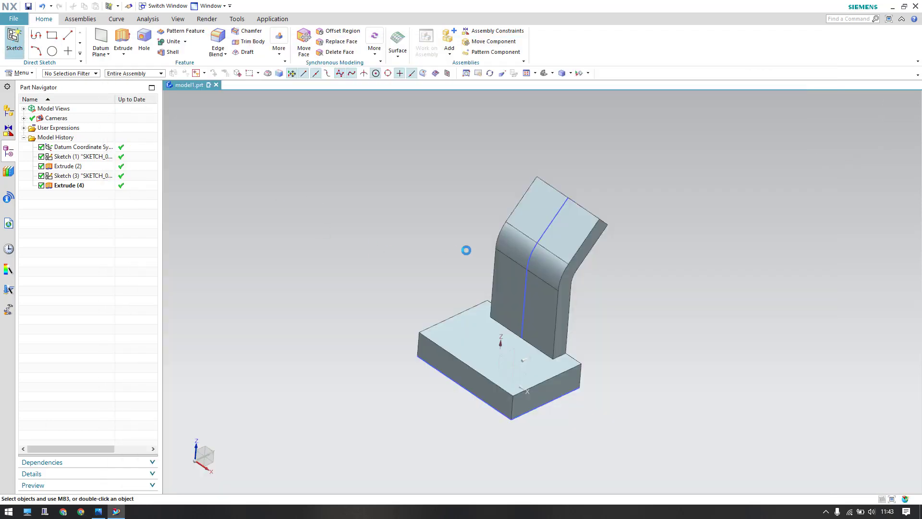
left_click(586, 215)
middle_click(371, 252)
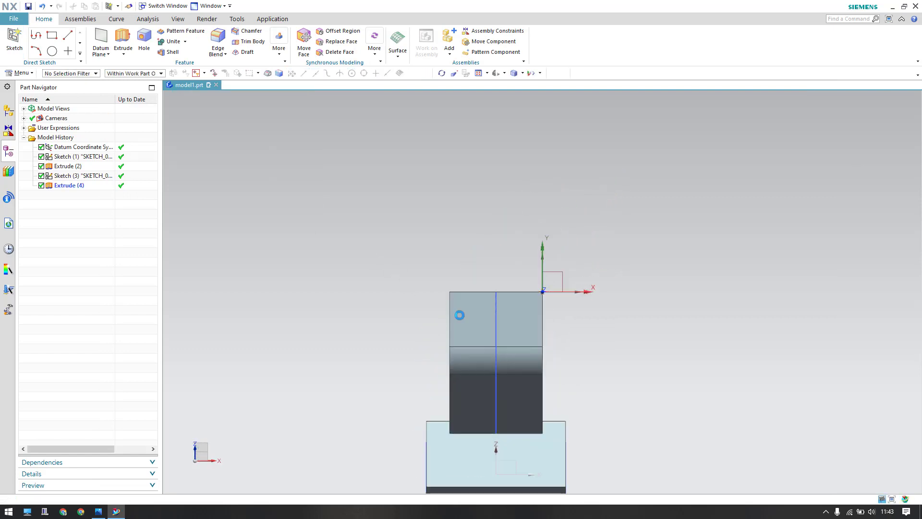
scroll(495, 337, "up", 3)
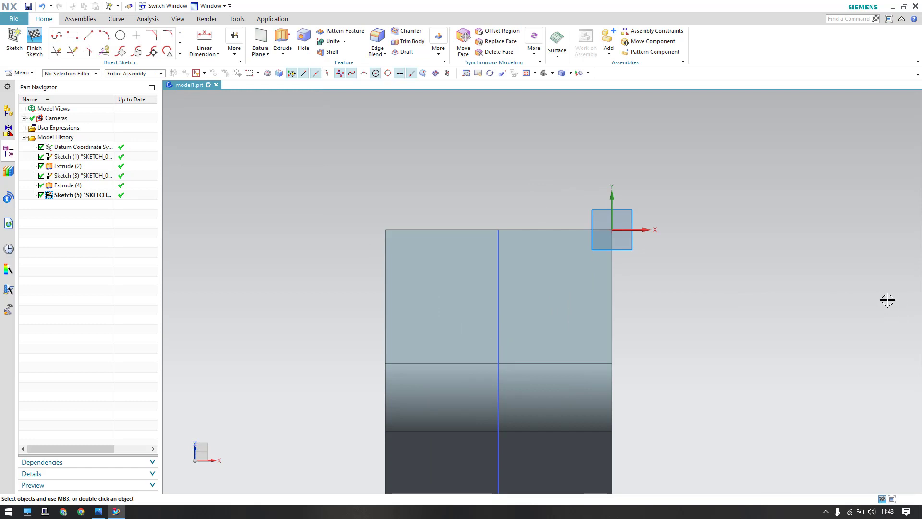
Step: Check the boss diameters in the reference drawing and draw a circle centred on the sloped face's upper edge, reaching that edge's corner
left_click(98, 511)
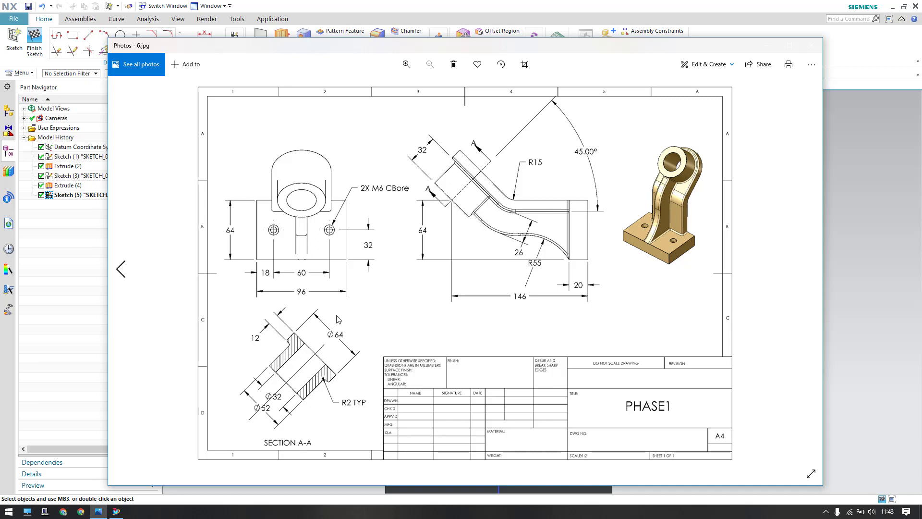
left_click(860, 144)
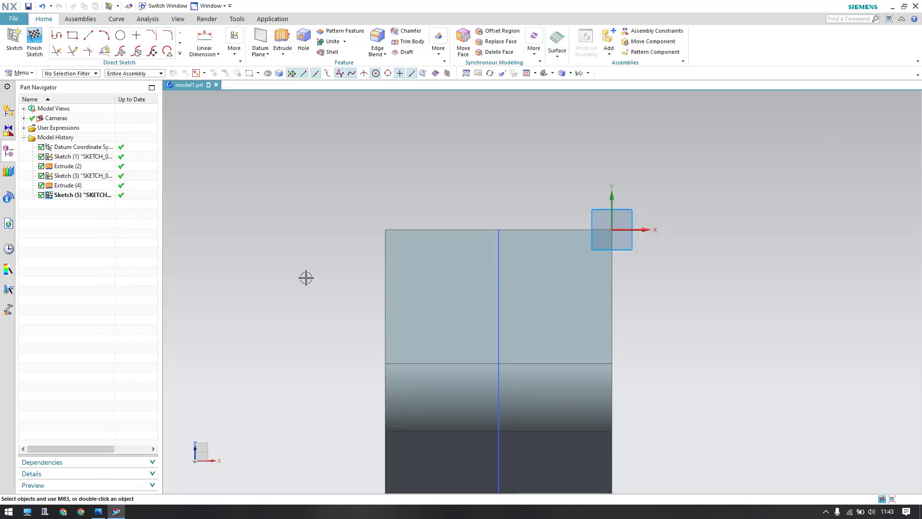
left_click(120, 35)
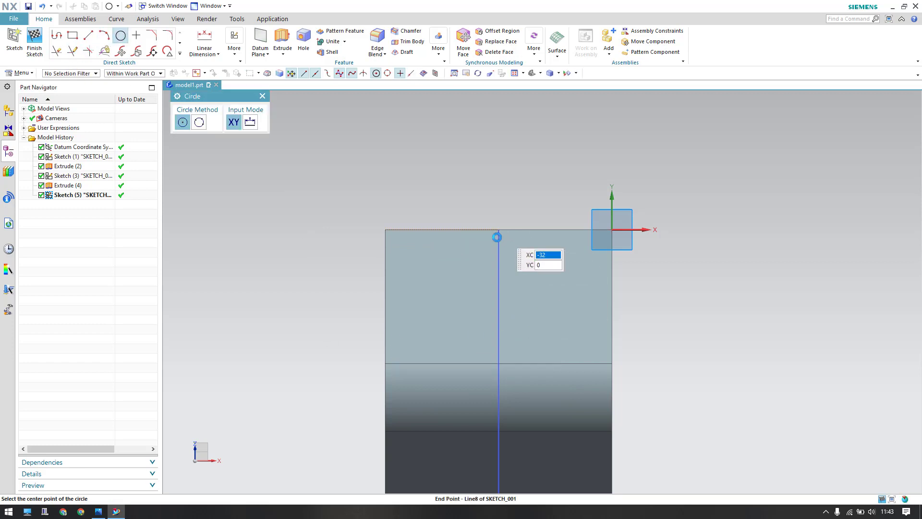
left_click(499, 231)
left_click(385, 230)
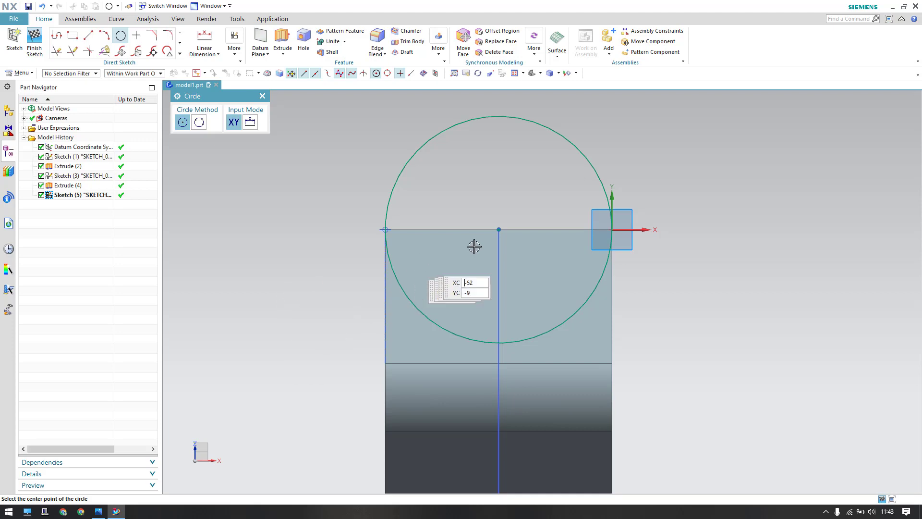
Step: Draw a 52 mm circle centred in the outer boss circle and place a separate 32 mm circle beside the arm
left_click(499, 230)
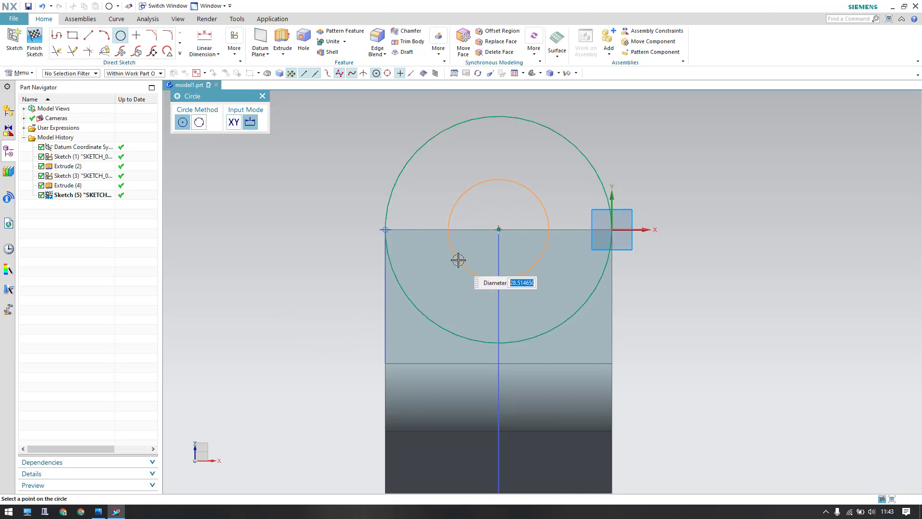
key("Return")
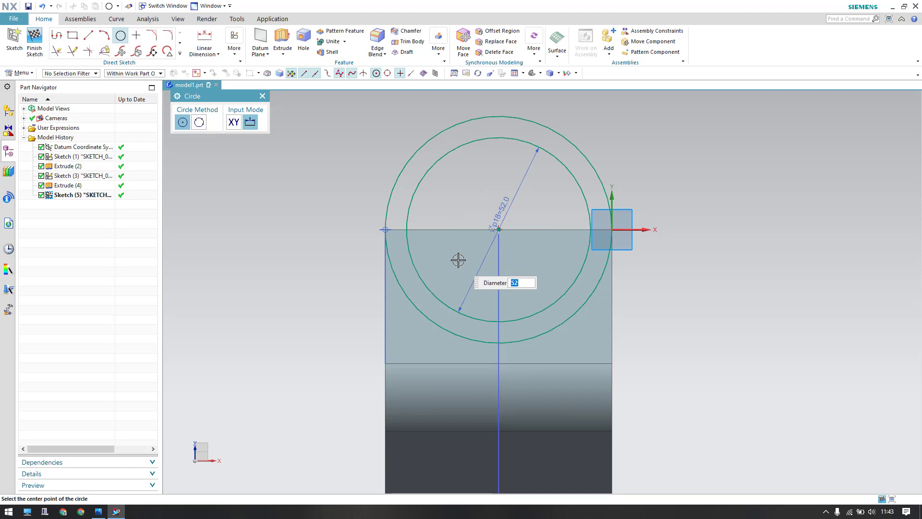
type("32")
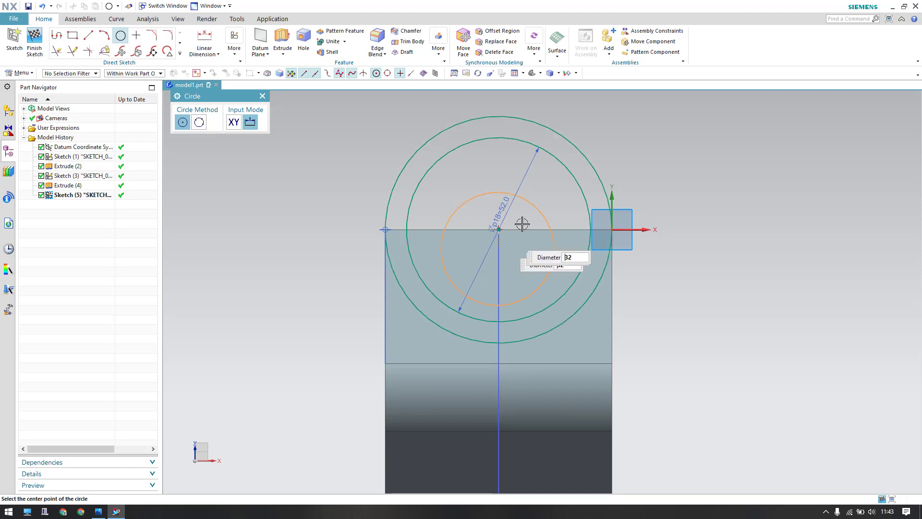
left_click(290, 273)
key("Escape")
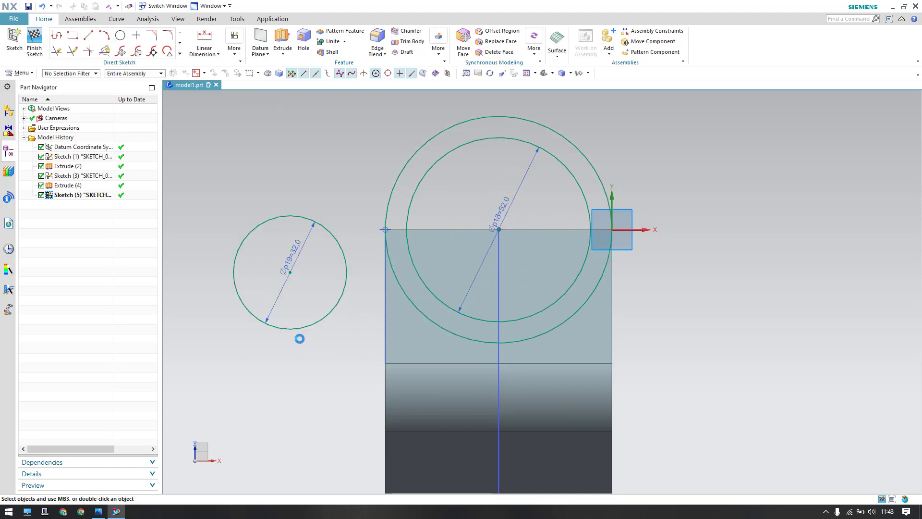
Step: Constrain the 32 mm circle concentric with the 52 mm circle and finish the boss sketch
key("c")
left_click(253, 145)
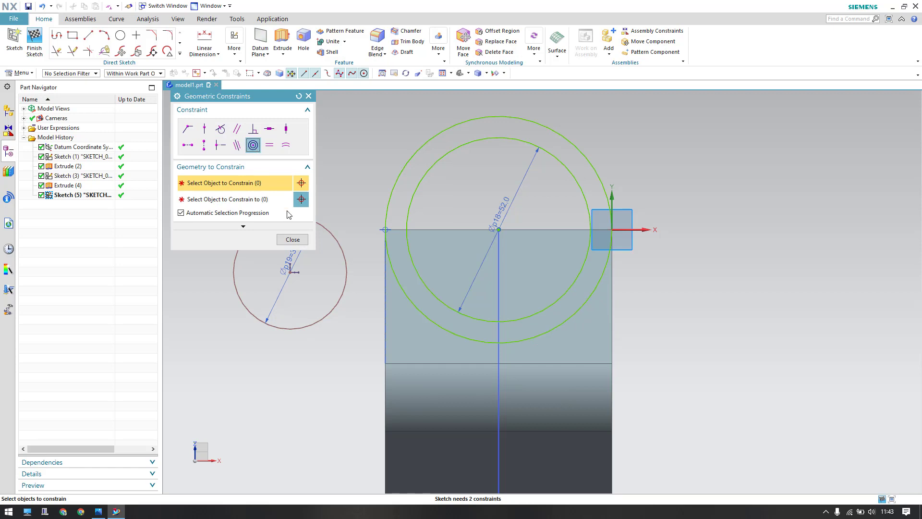
left_click(344, 244)
left_click(408, 252)
left_click(292, 239)
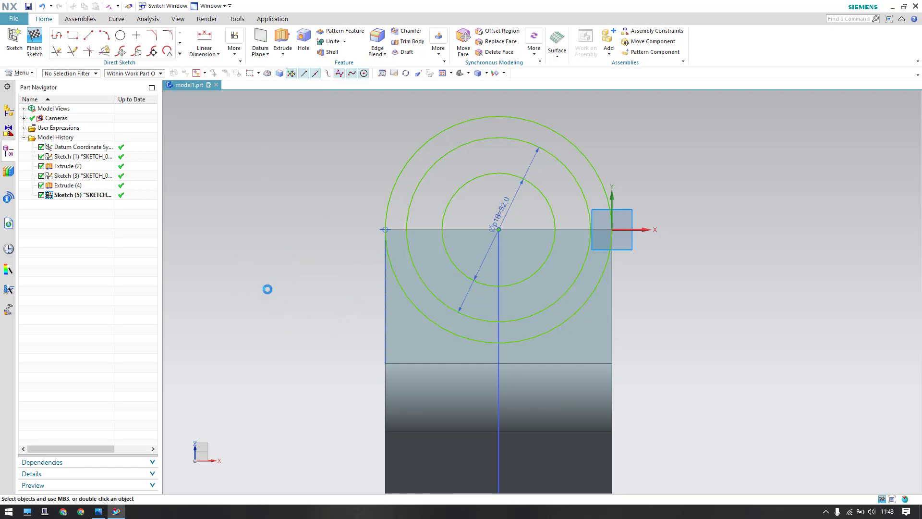
scroll(299, 309, "down", 1)
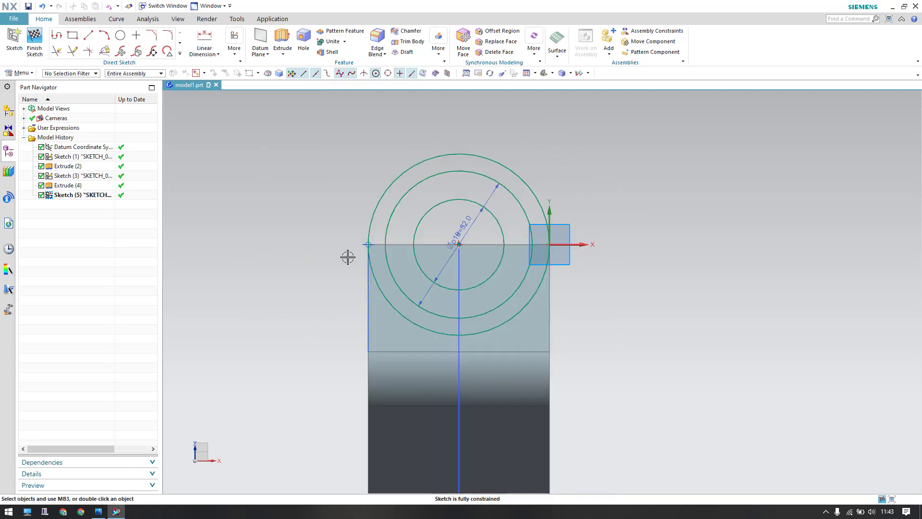
left_click(35, 43)
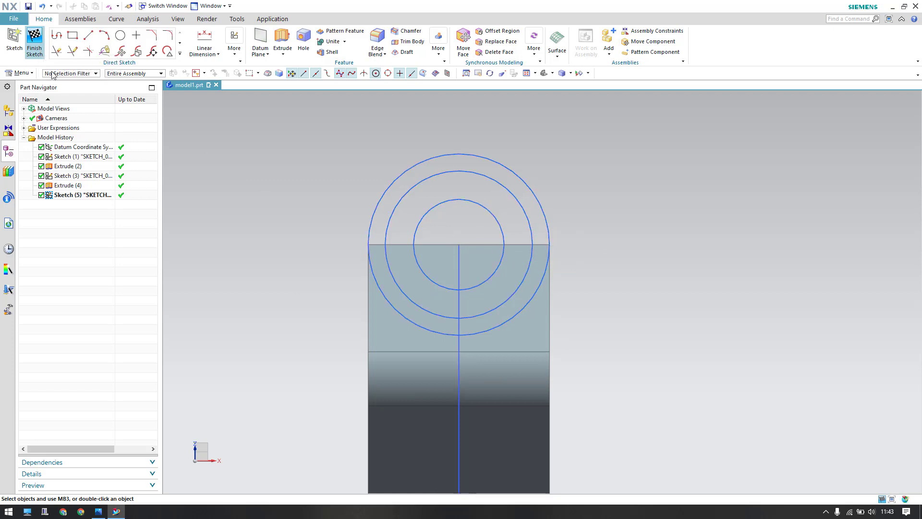
Step: Reset the Extrude settings, use the Single Curve rule with Boolean None, and select only the outermost boss circle as section
scroll(624, 184, "up", 5)
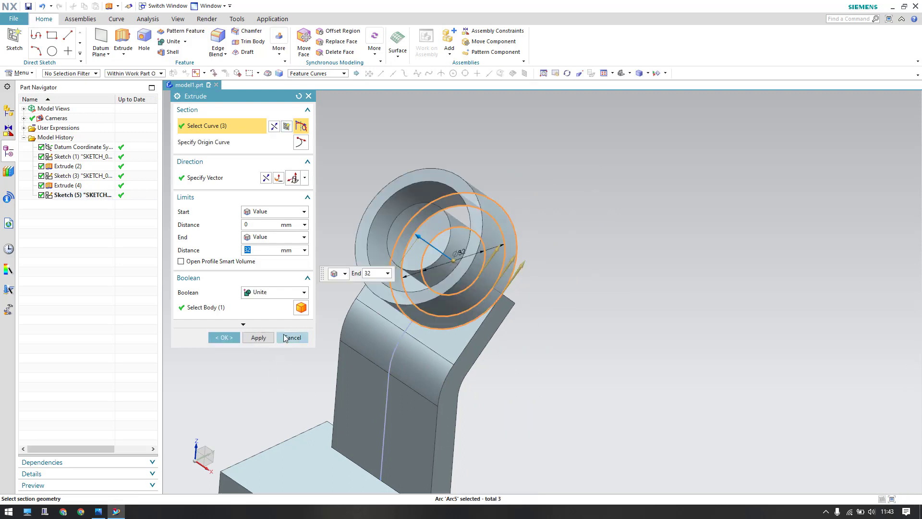
left_click(298, 96)
left_click(318, 73)
left_click(312, 82)
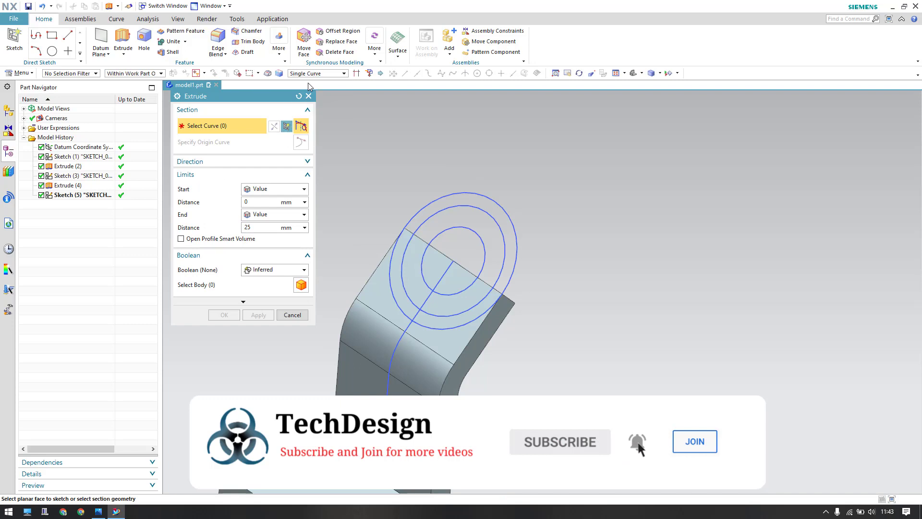
left_click(262, 270)
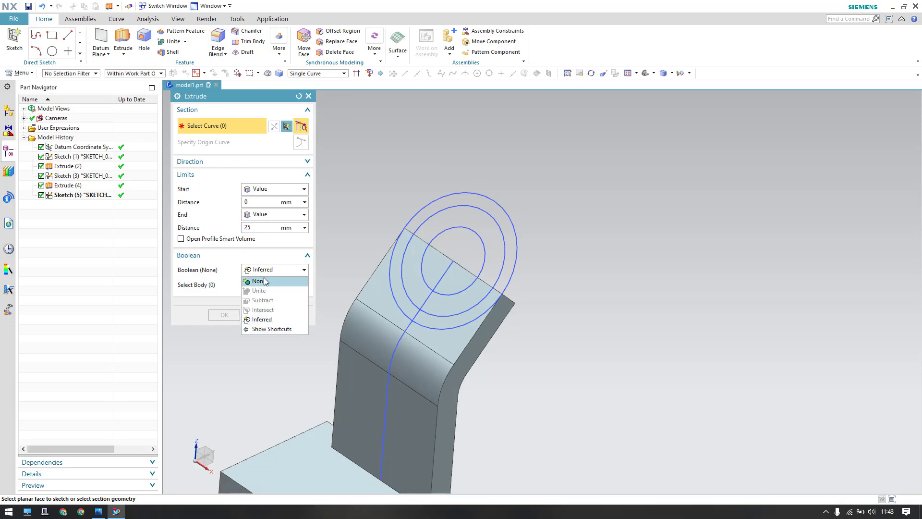
left_click(266, 282)
left_click(521, 252)
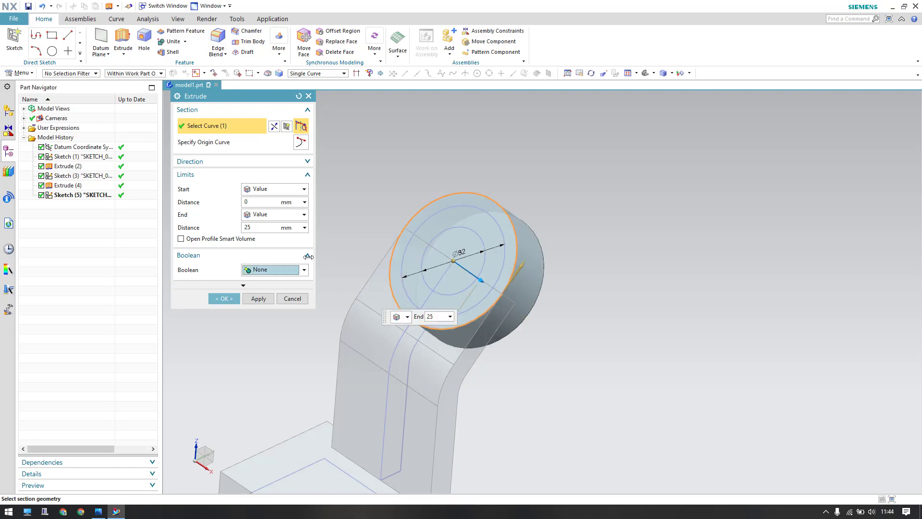
Step: Extrude the outermost circle 12 mm through the arm's thickness and unite it with the arm
type("12")
key("Return")
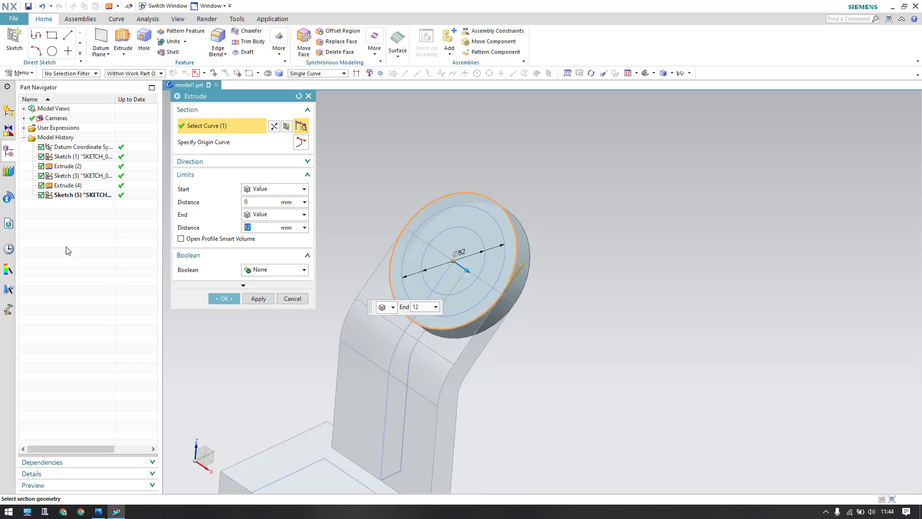
left_click(274, 270)
left_click(260, 280)
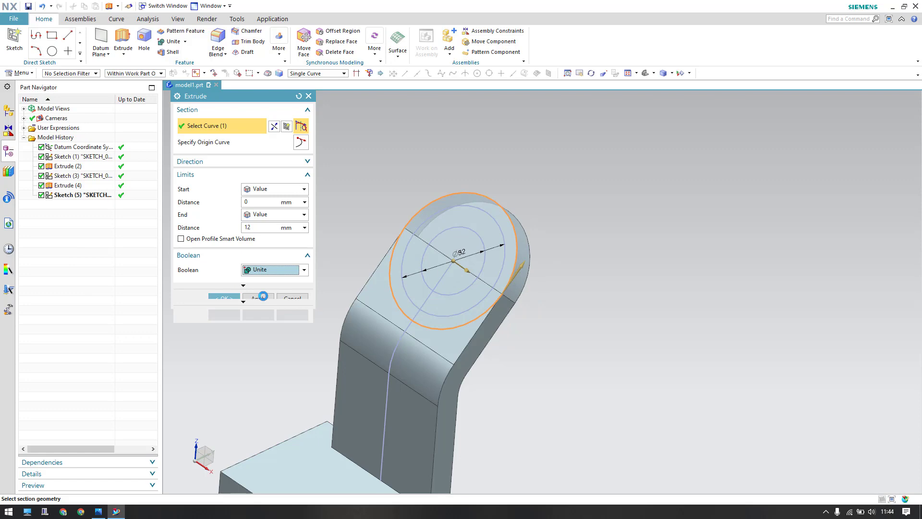
left_click(224, 315)
scroll(507, 293, "up", 3)
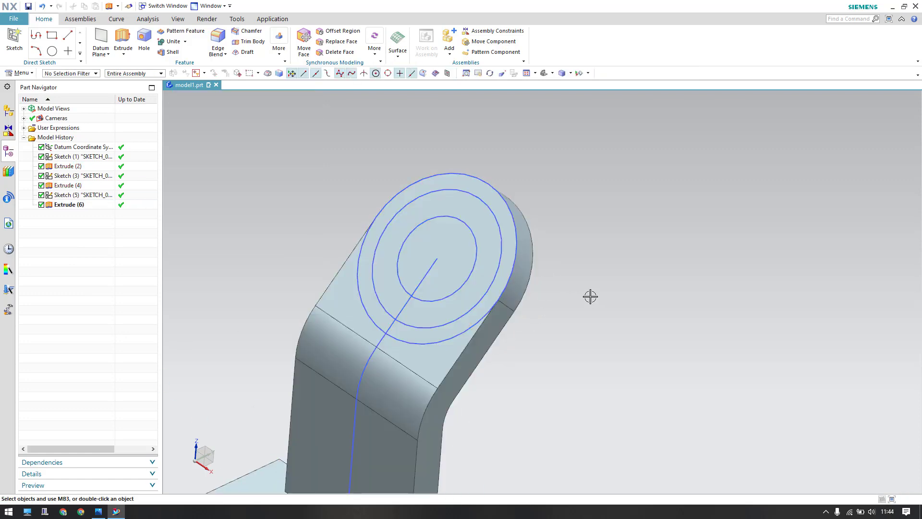
scroll(597, 265, "down", 3)
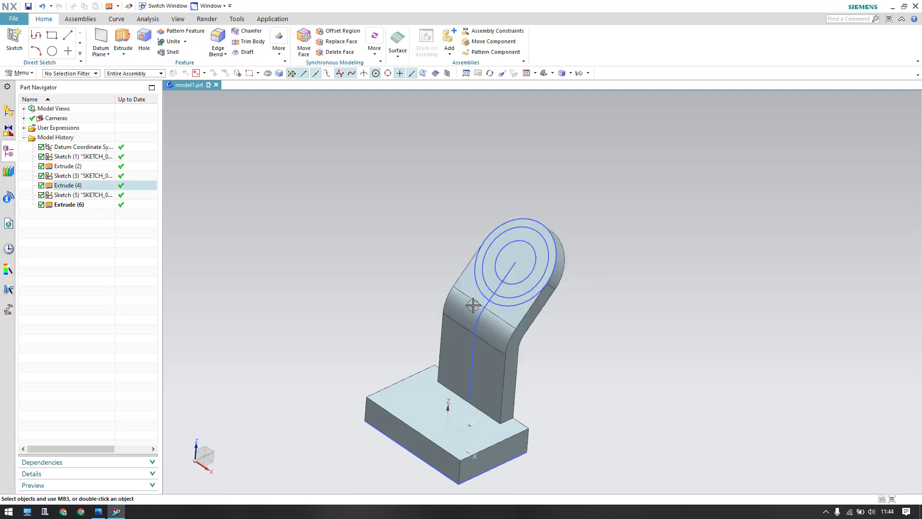
Step: Check the boss length in the reference drawing, then extrude the 52 mm and 32 mm circles 32 mm outward and unite them with the arm
left_click(115, 475)
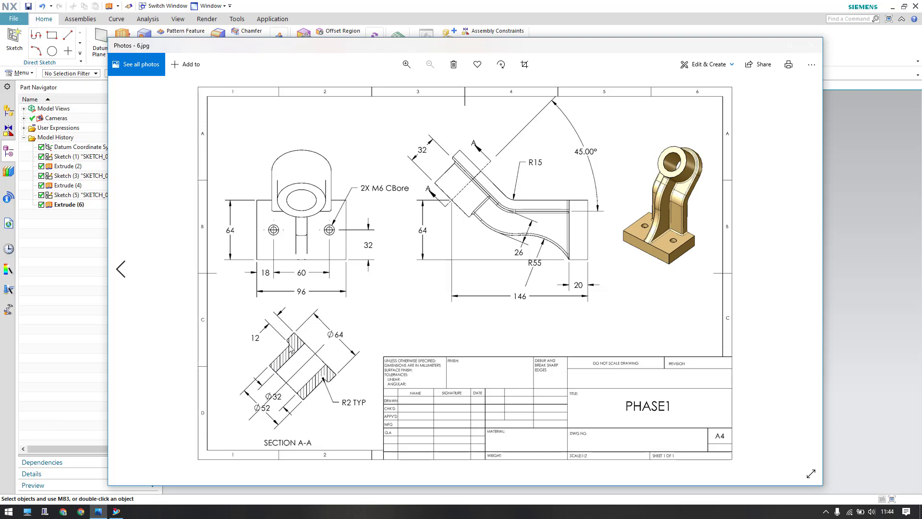
left_click(840, 143)
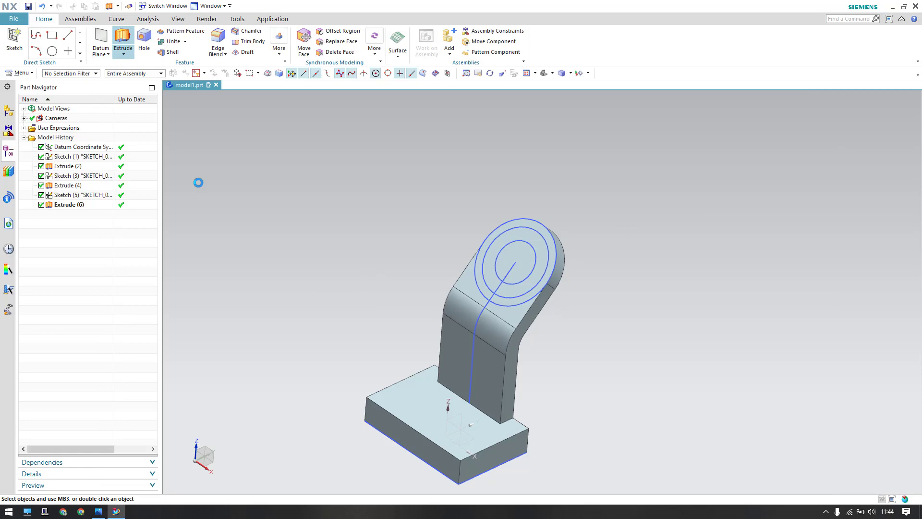
left_click(501, 257)
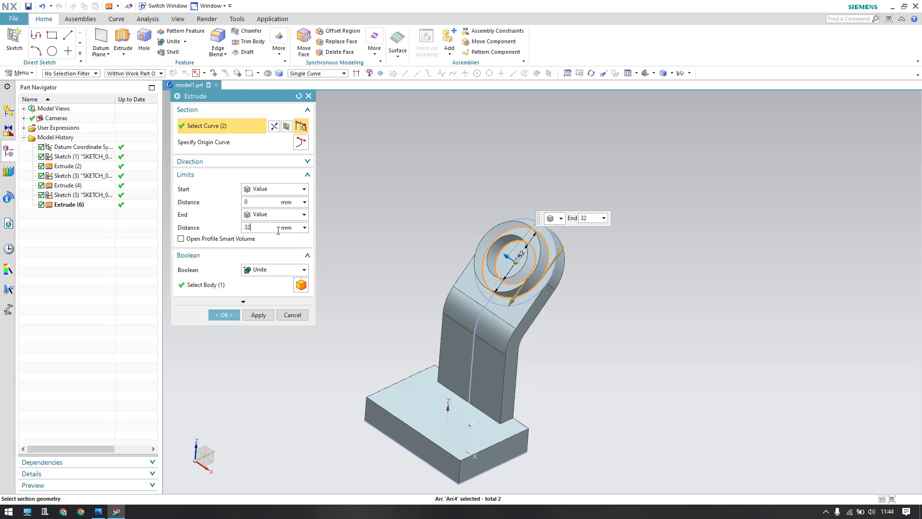
key("Return")
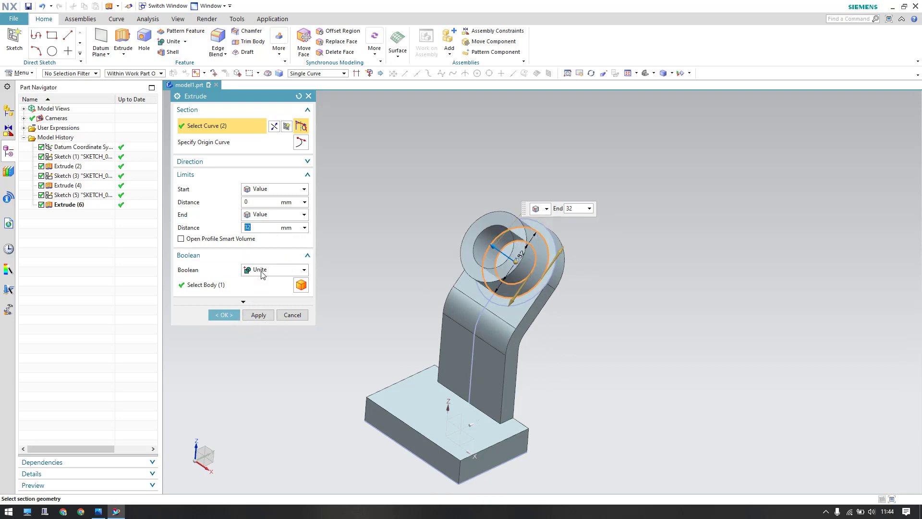
left_click(254, 285)
left_click(225, 315)
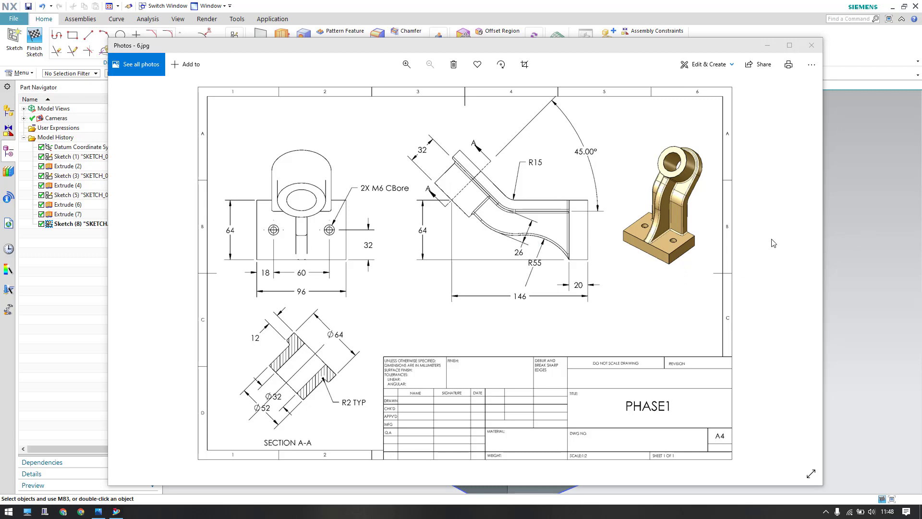
Step: Return from the reference drawing, finish the active sketch, and reopen Sketch (8) for editing, facing its plane
left_click(861, 223)
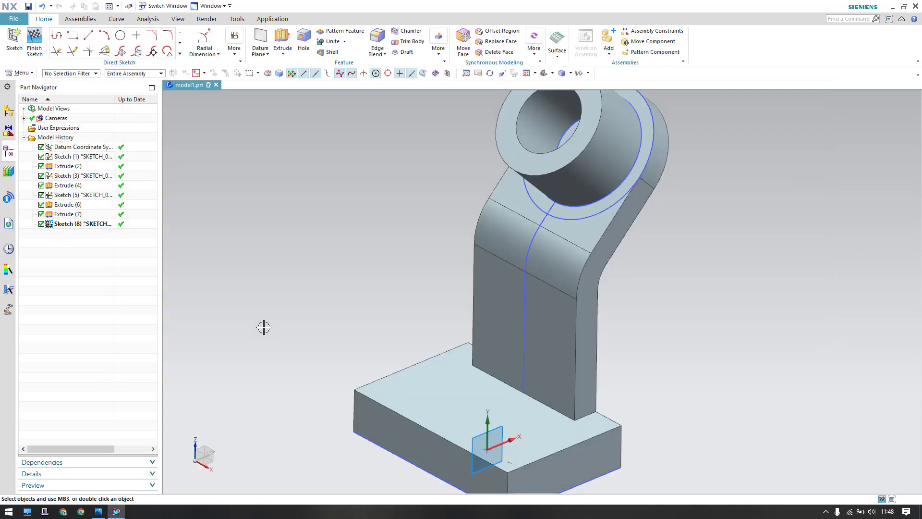
left_click(42, 48)
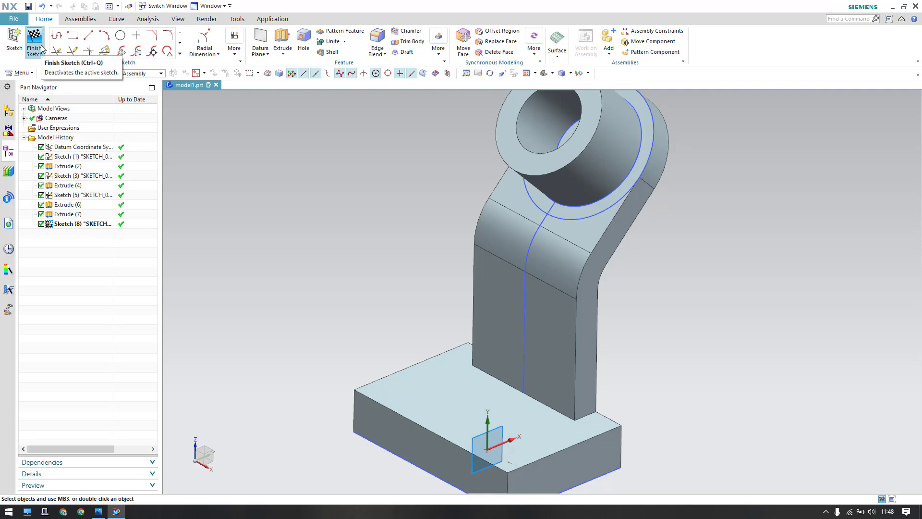
left_click(84, 226)
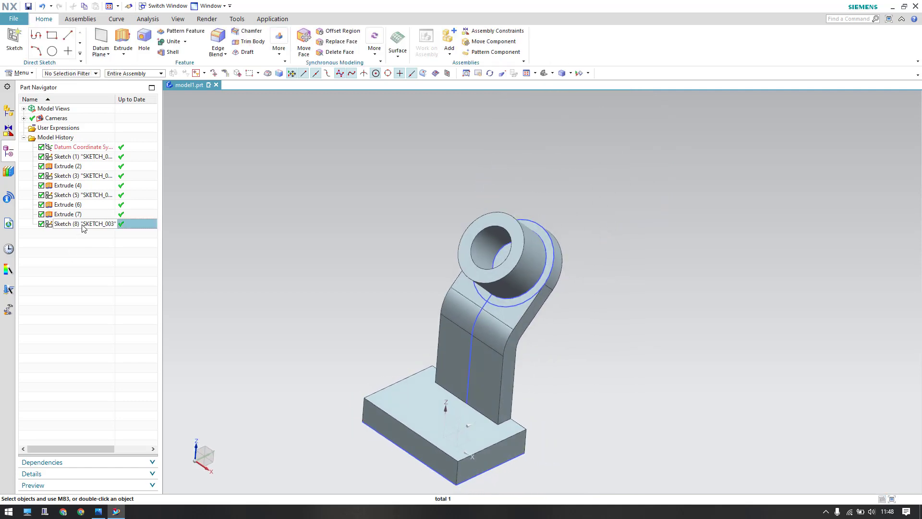
double_click(83, 225)
mouse_move(672, 260)
middle_mouse_down()
mouse_move(735, 300)
mouse_move(711, 265)
mouse_move(649, 240)
middle_mouse_up()
key("F8")
middle_click_drag(617, 109, 468, 439)
scroll(626, 287, "up", 3)
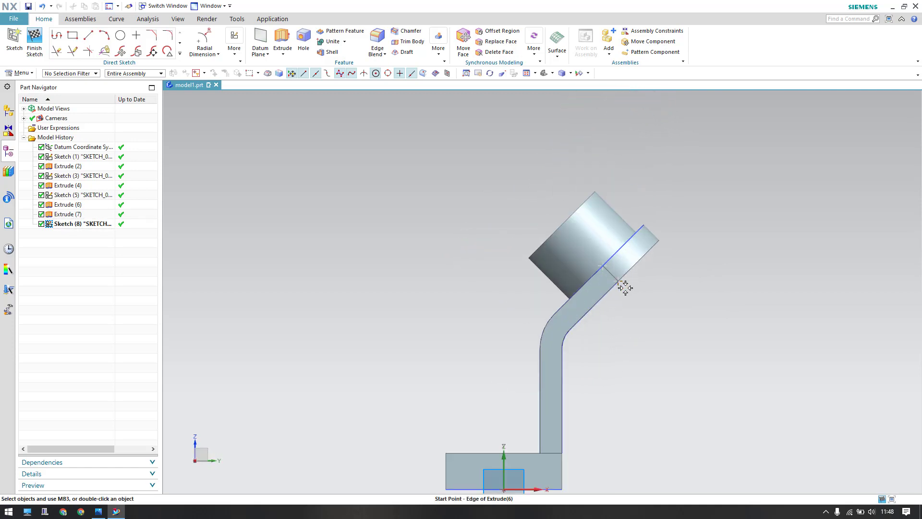
Step: Offset the arm's sloped upper edge 26 mm toward the boss side and delete the offset's thickness dimension
left_click(181, 55)
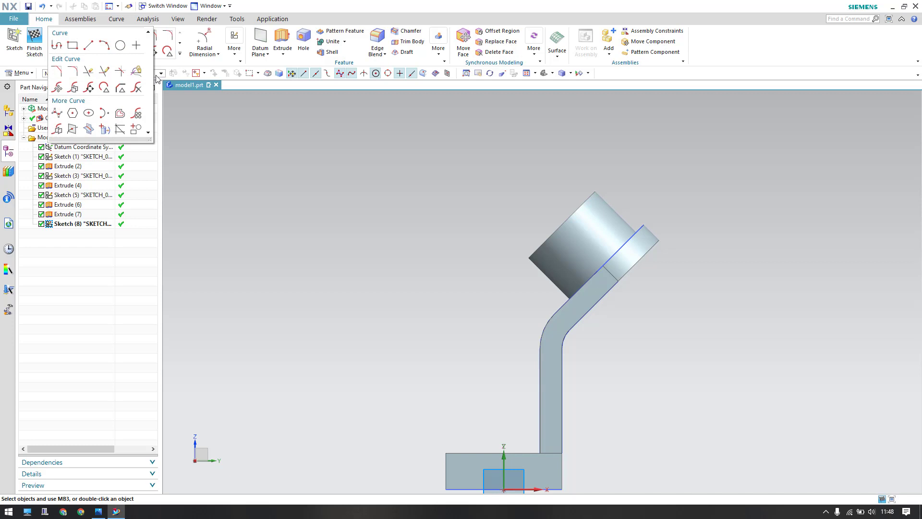
left_click(120, 113)
left_click(568, 301)
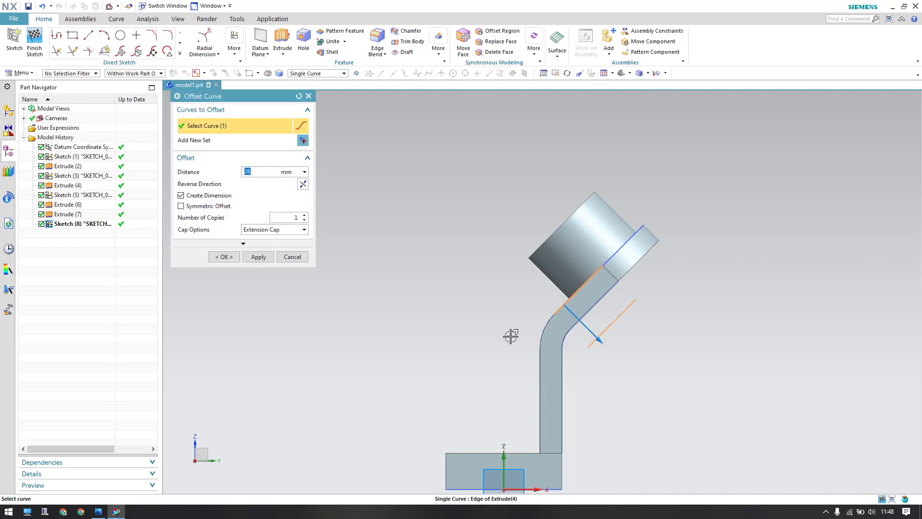
left_click_drag(604, 341, 531, 275)
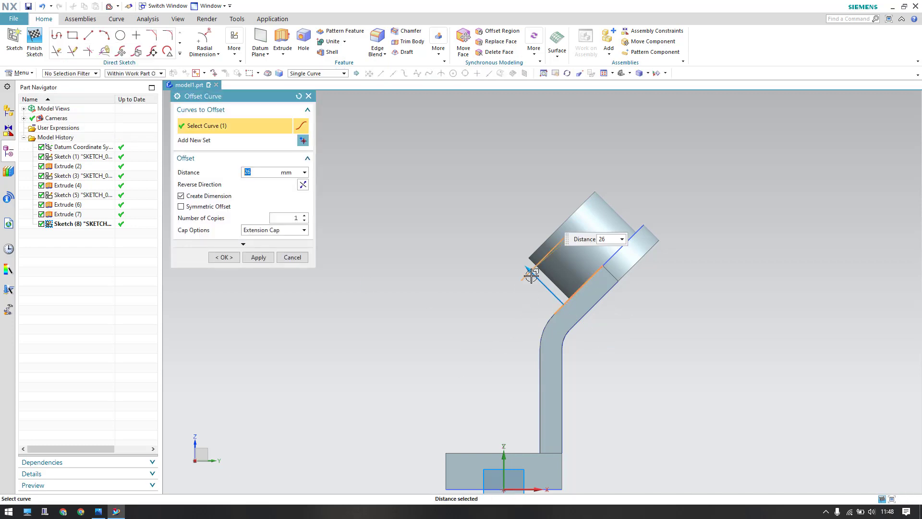
left_click(224, 257)
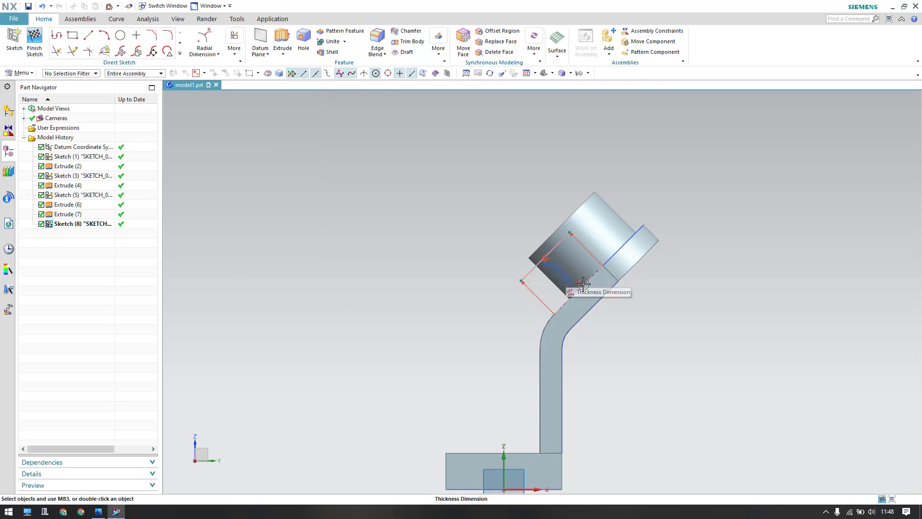
key("ctrl+q")
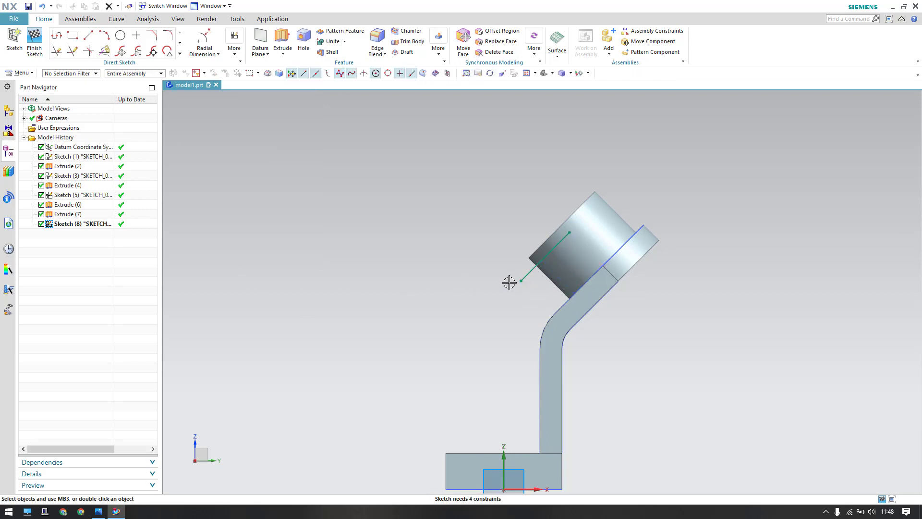
Step: Add a Rapid Dimension for the distance between the offset line and the arm's sloped edge
key("d")
left_click(564, 238)
left_click(576, 290)
left_click(702, 177)
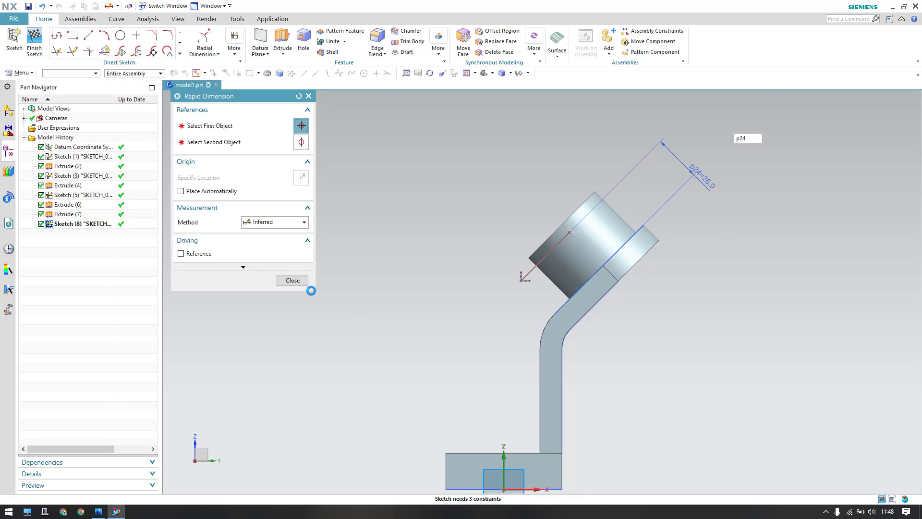
left_click(293, 281)
scroll(447, 211, "down", 2)
scroll(478, 269, "up", 4)
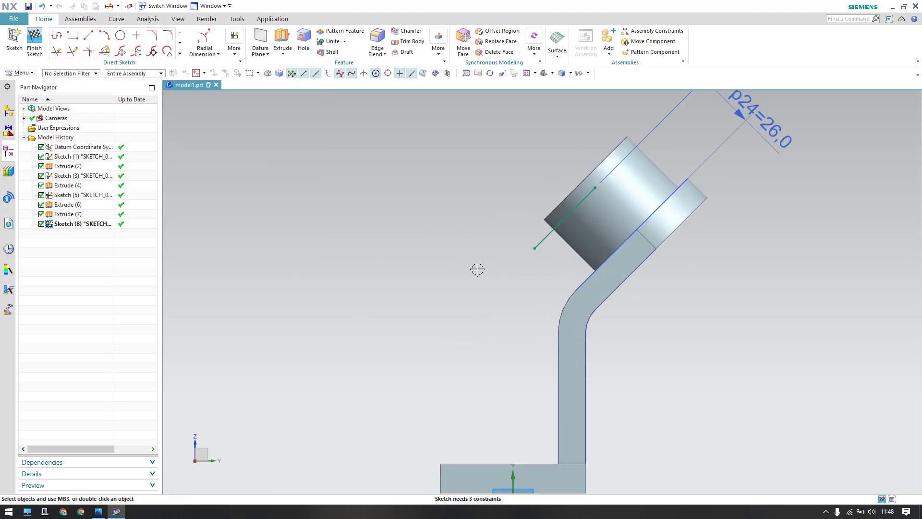
Step: Constrain the offset line parallel to the arm's sloped upper edge
key("c")
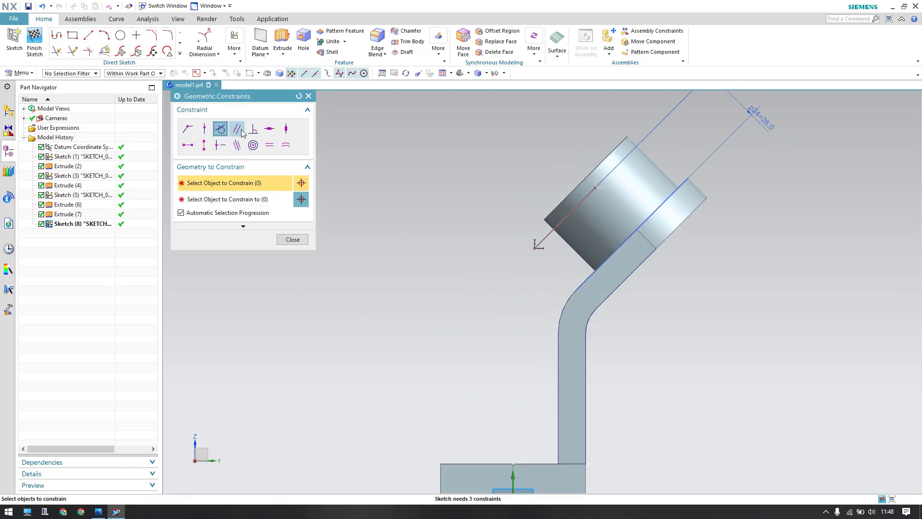
left_click(553, 229)
left_click(594, 277)
left_click(293, 240)
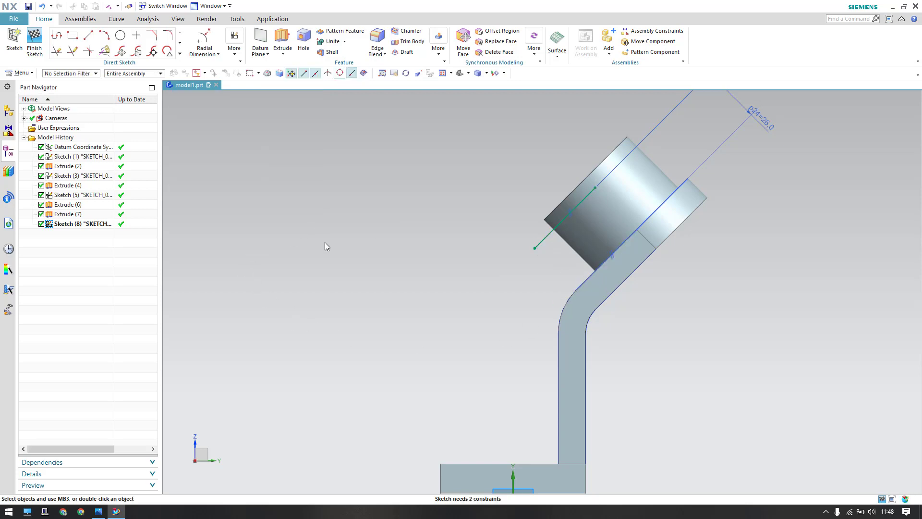
Step: Draw two connected tangent arcs from the offset line's lower end to the base plate's upper outer corner
key("a")
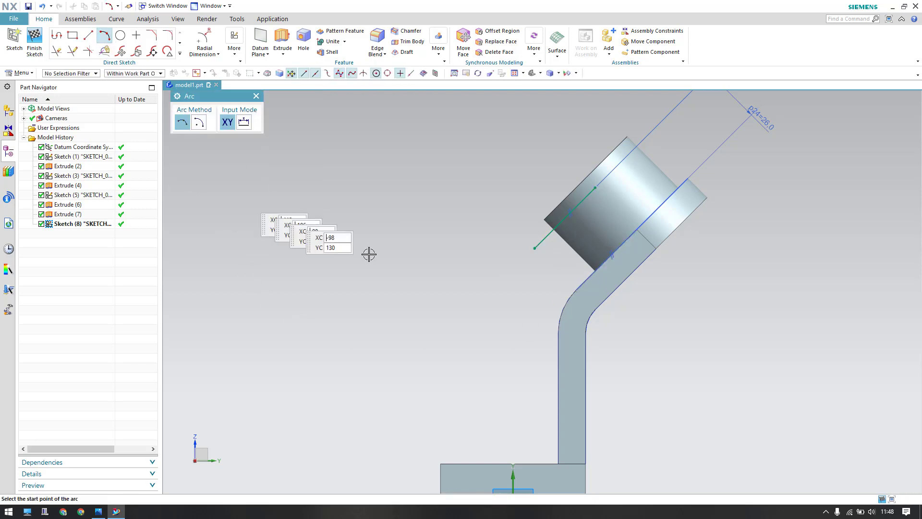
left_click(535, 249)
left_click(482, 375)
left_click(496, 311)
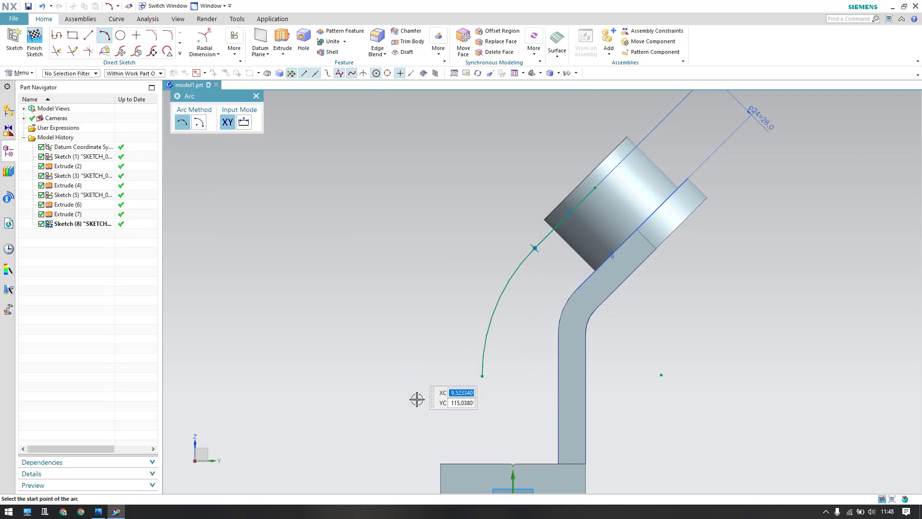
left_click(440, 463)
left_click(483, 376)
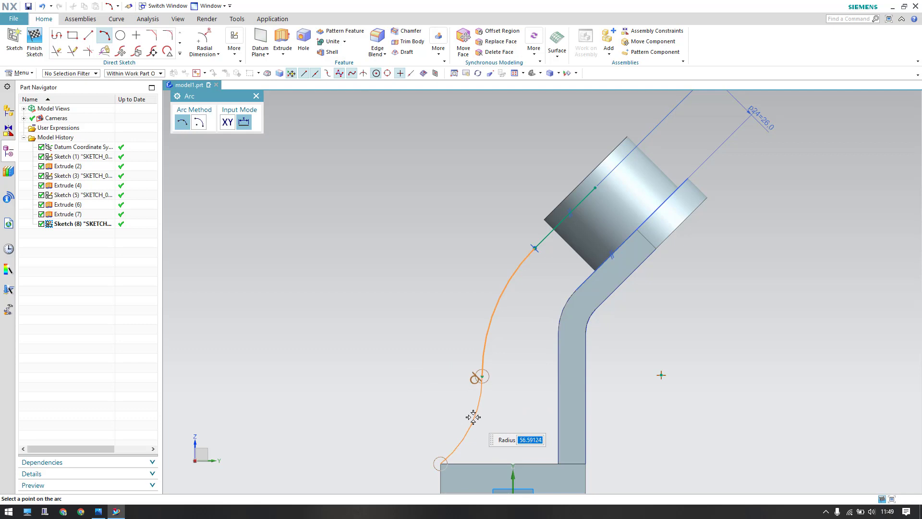
left_click(468, 418)
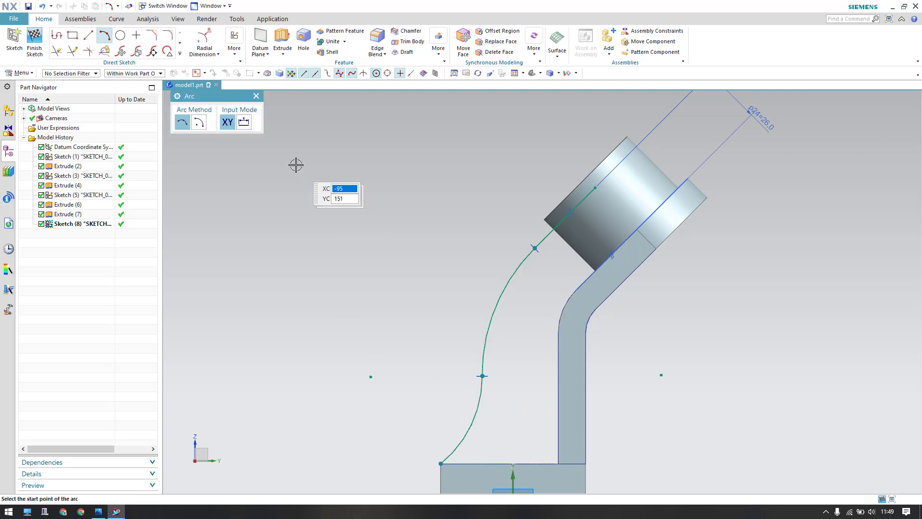
left_click(256, 96)
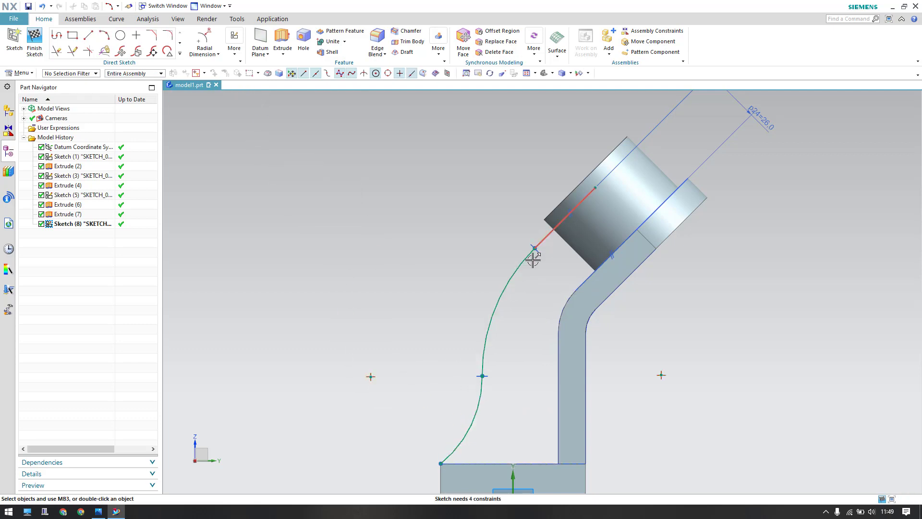
Step: Add a radial dimension to the lower arc and set its radius to 55 mm
scroll(501, 305, "up", 2)
scroll(497, 322, "down", 3)
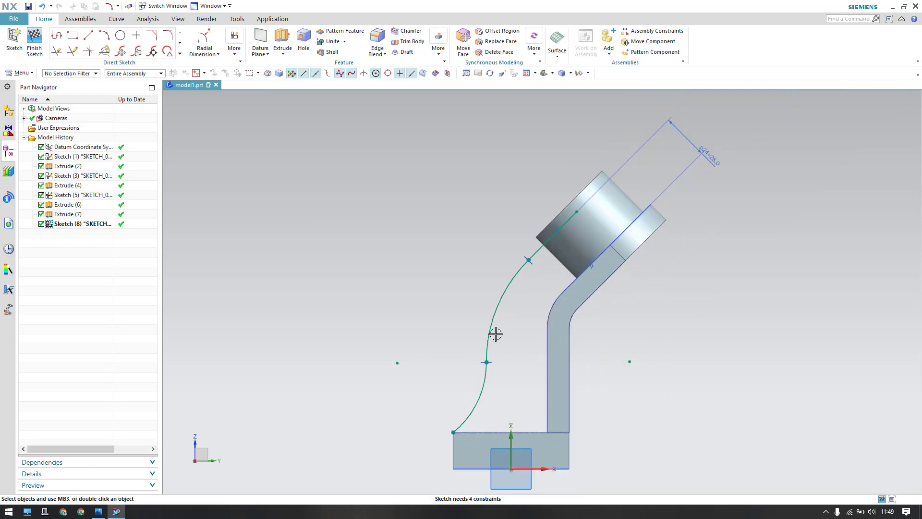
scroll(476, 380, "up", 1)
key("d")
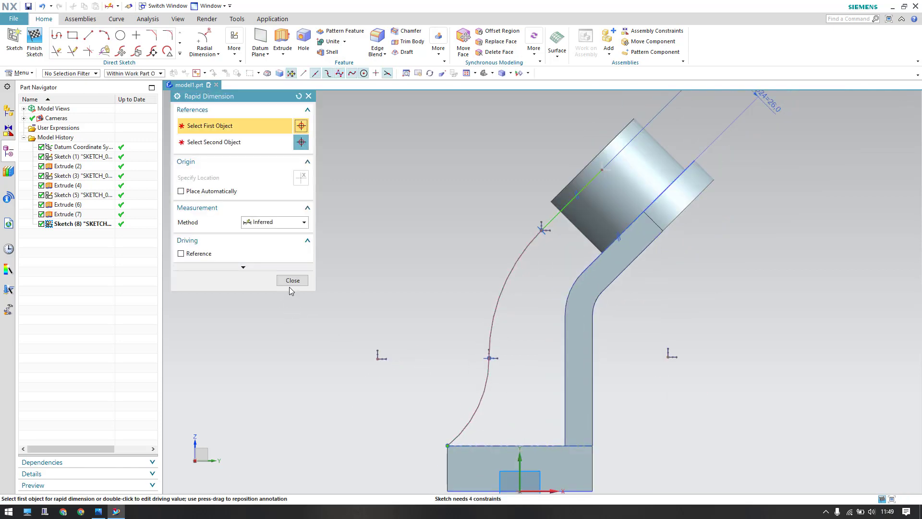
left_click(292, 279)
left_click(204, 41)
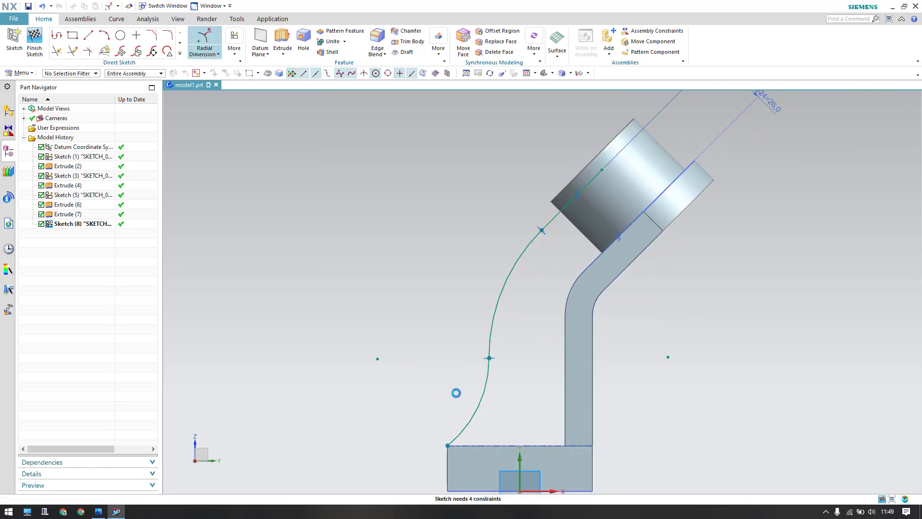
left_click(486, 393)
left_click(414, 410)
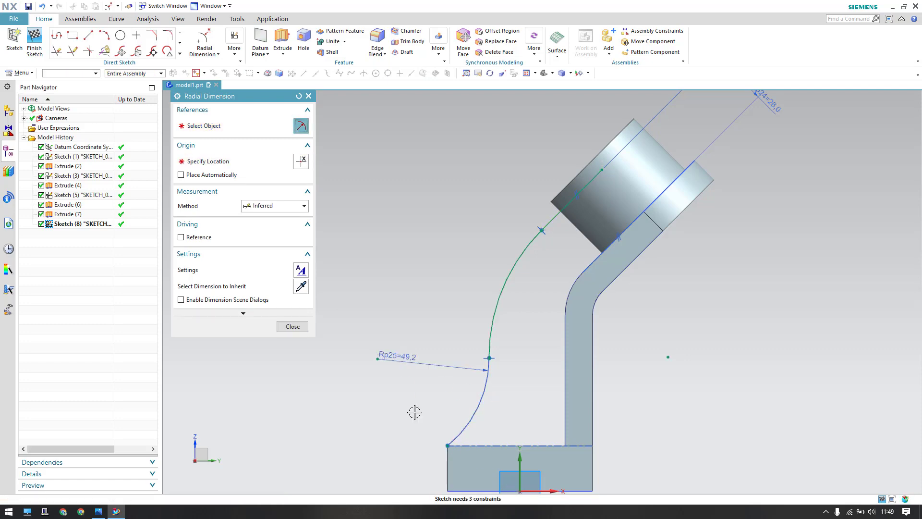
type("55")
key("Return")
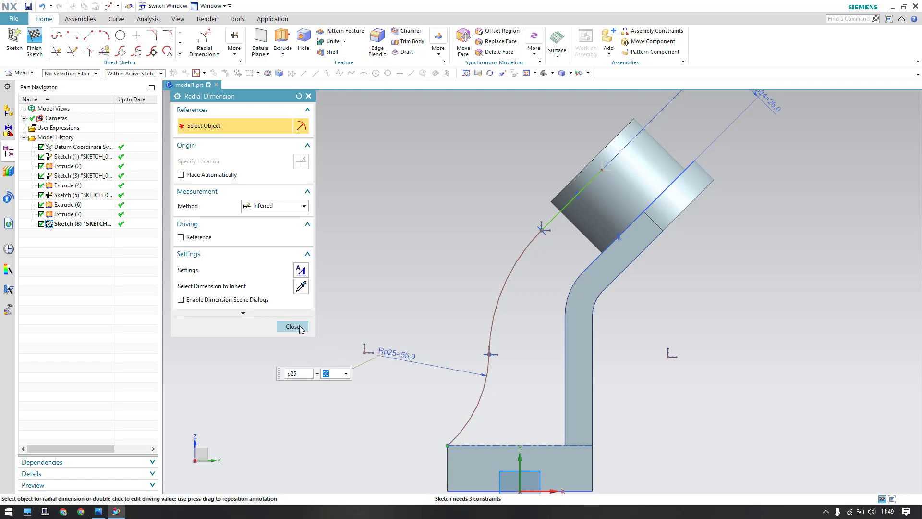
left_click(293, 327)
Step: Compare the rib curve with the reference drawing and reshape it by moving the arcs' junction and the upper tangent point
left_click(99, 511)
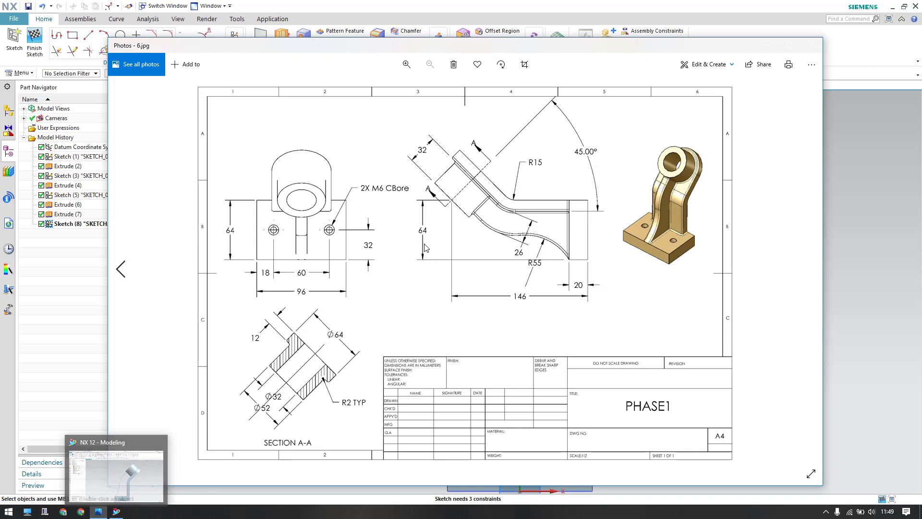
left_click(860, 307)
mouse_move(489, 354)
left_mouse_down()
mouse_move(504, 313)
mouse_move(498, 325)
left_mouse_up()
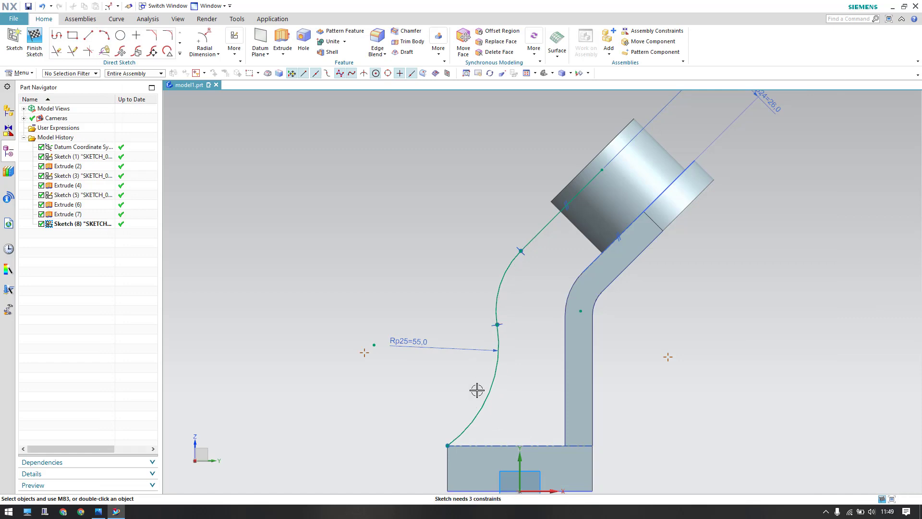
left_click(99, 512)
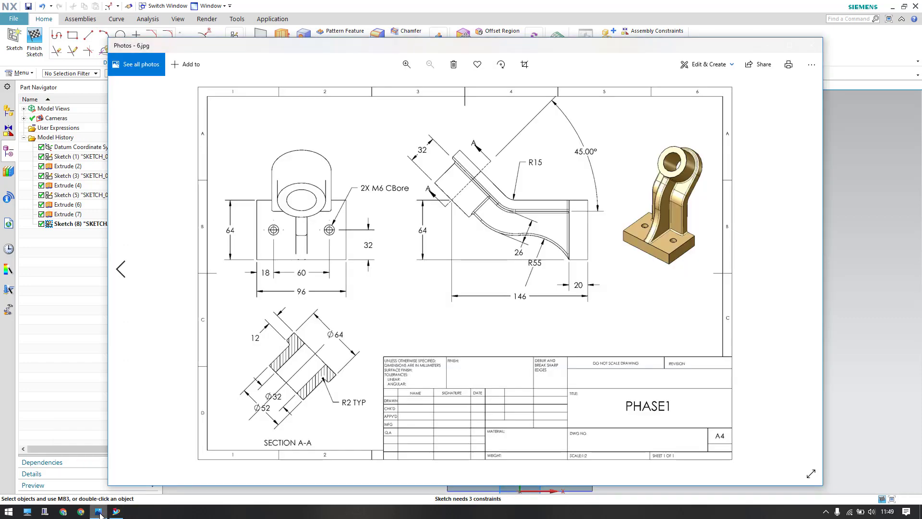
left_click(98, 512)
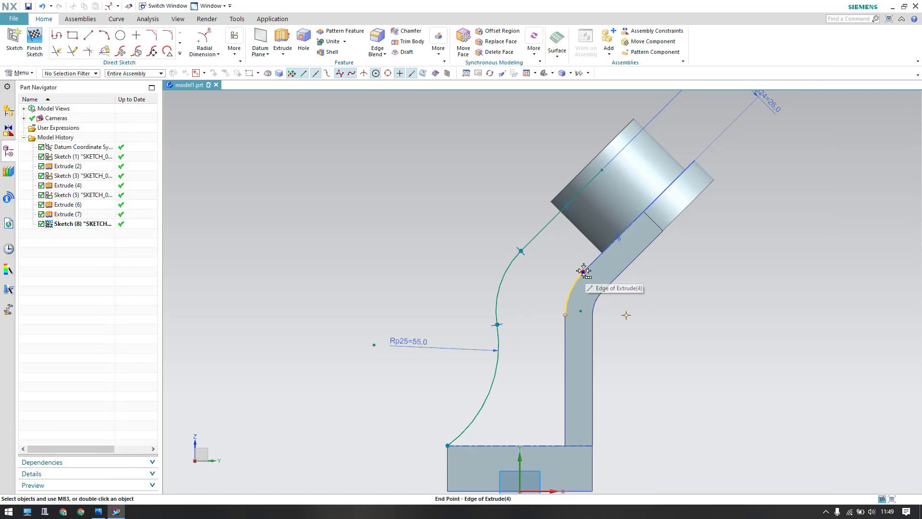
scroll(584, 271, "down", 2)
scroll(581, 274, "up", 3)
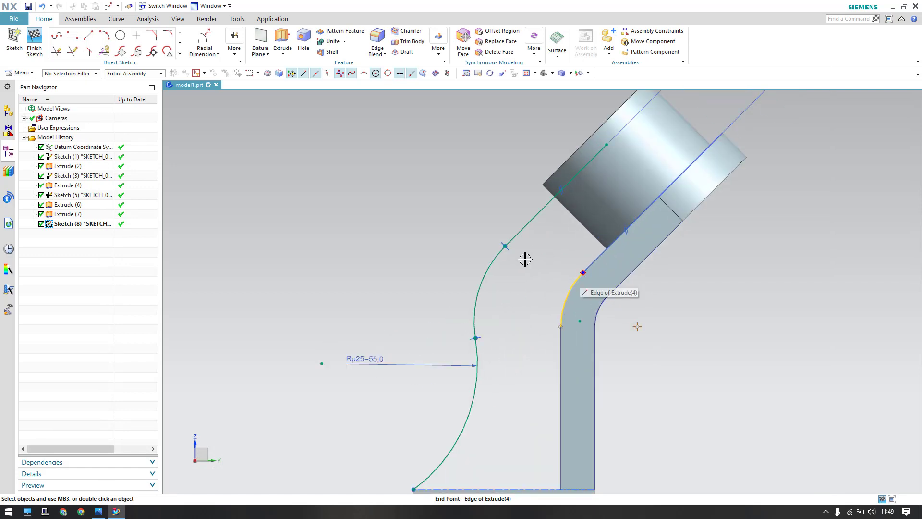
left_click_drag(505, 246, 526, 226)
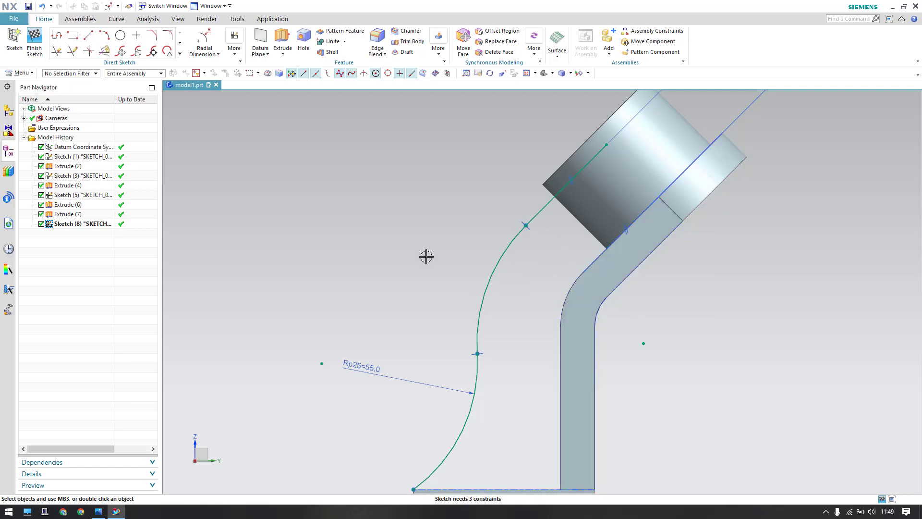
Step: Draw a line perpendicular to the arm's sloped edge from the upper end of its bend, crossing the offset line
left_click(90, 37)
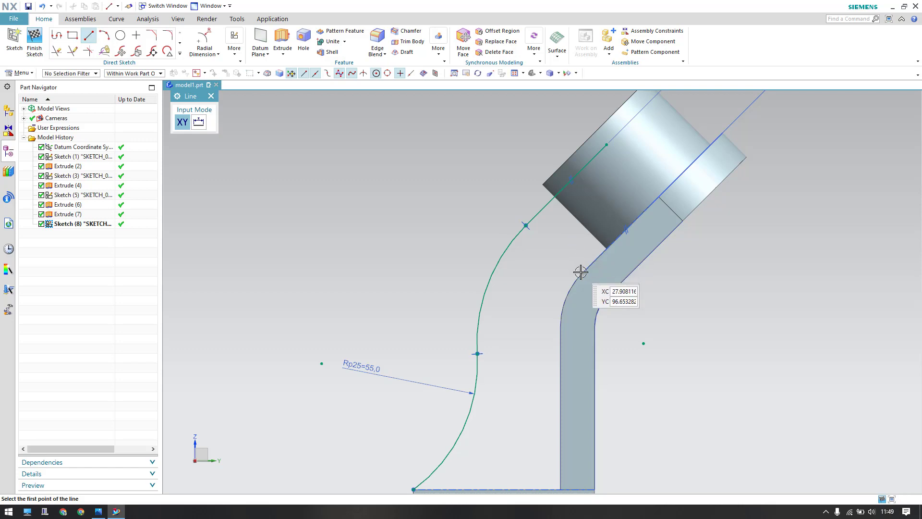
left_click(583, 272)
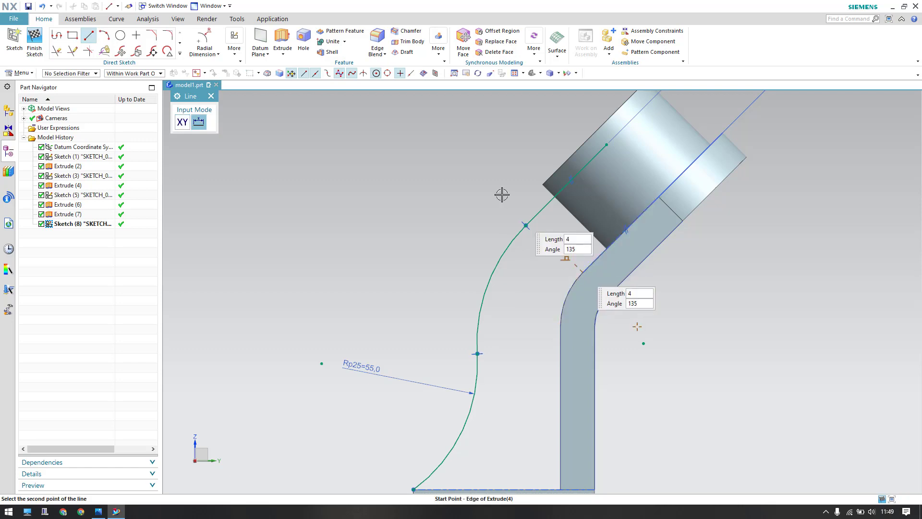
left_click(492, 182)
key("Escape")
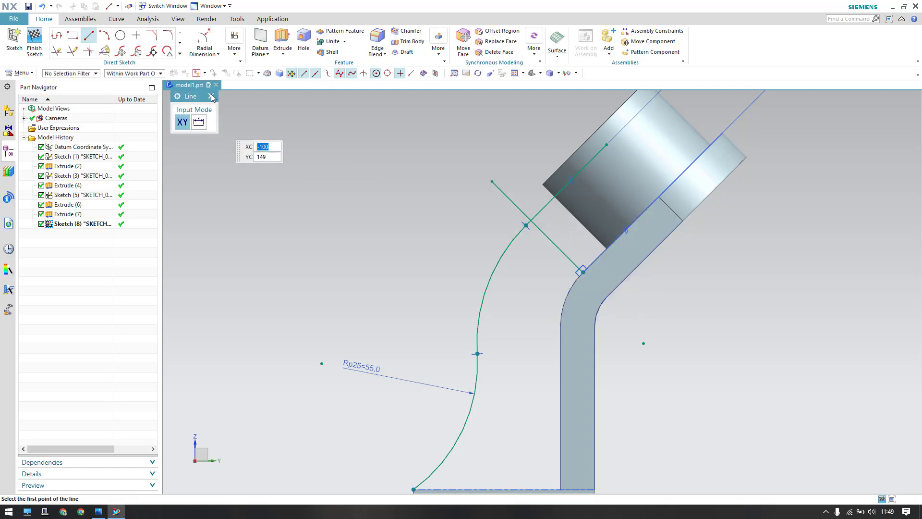
left_click(211, 96)
Step: Convert the perpendicular line to reference and place the upper arc's tangent point on it
right_click(503, 193)
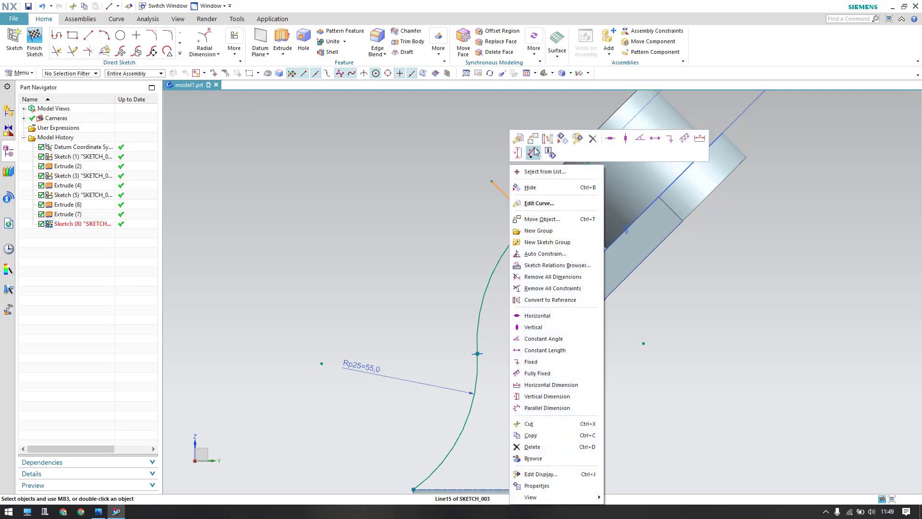
left_click(534, 152)
left_click(526, 222)
left_click(523, 211)
left_click(543, 194)
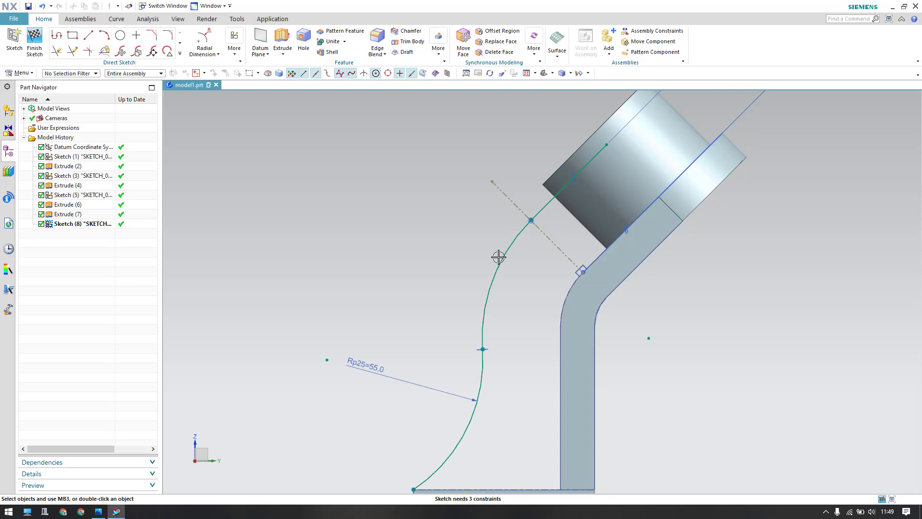
Step: Draw a line from the midpoint of the arm's sloped edge through the boss, extending past the offset line
scroll(356, 310, "down", 2)
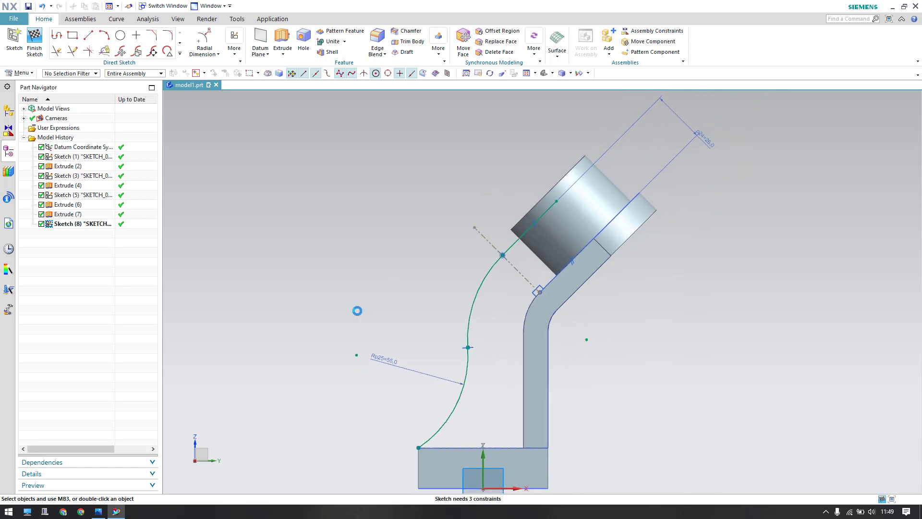
scroll(561, 215, "up", 2)
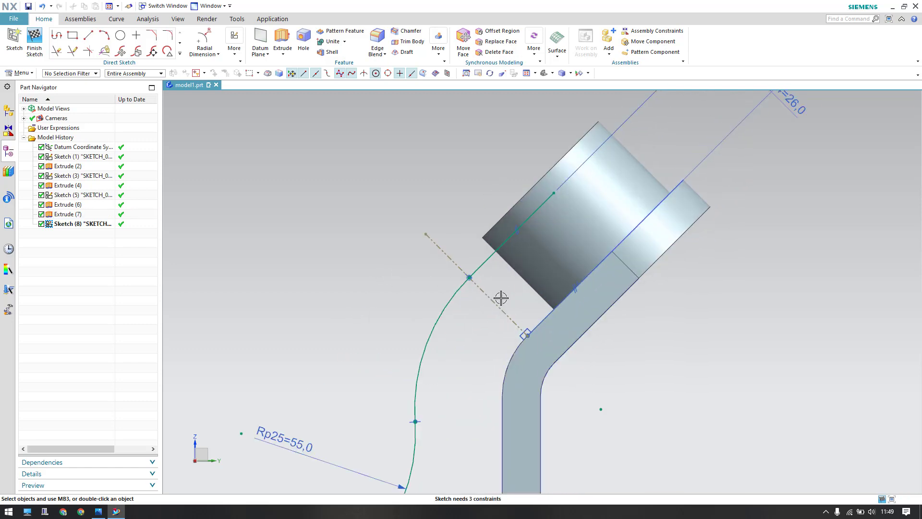
middle_click_drag(542, 218, 568, 241)
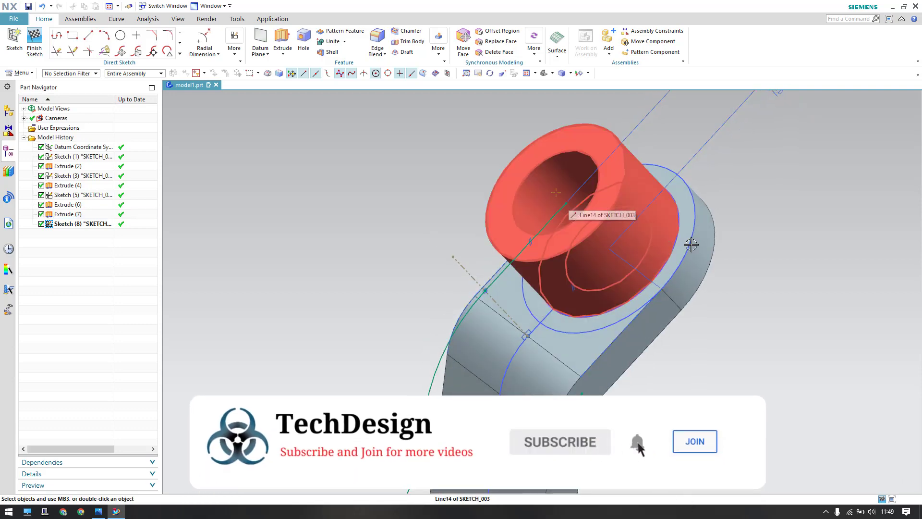
middle_click_drag(553, 216, 552, 226)
scroll(552, 226, "down", 2)
scroll(371, 198, "up", 3)
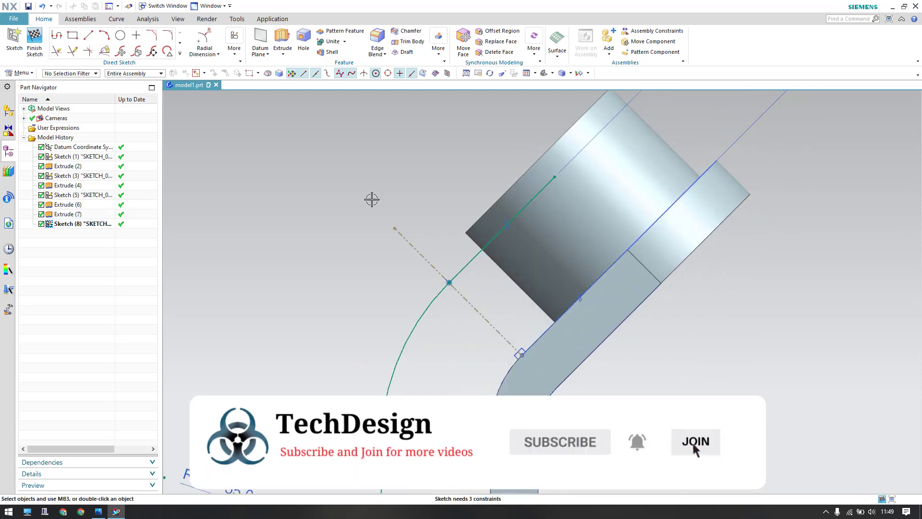
left_click(88, 35)
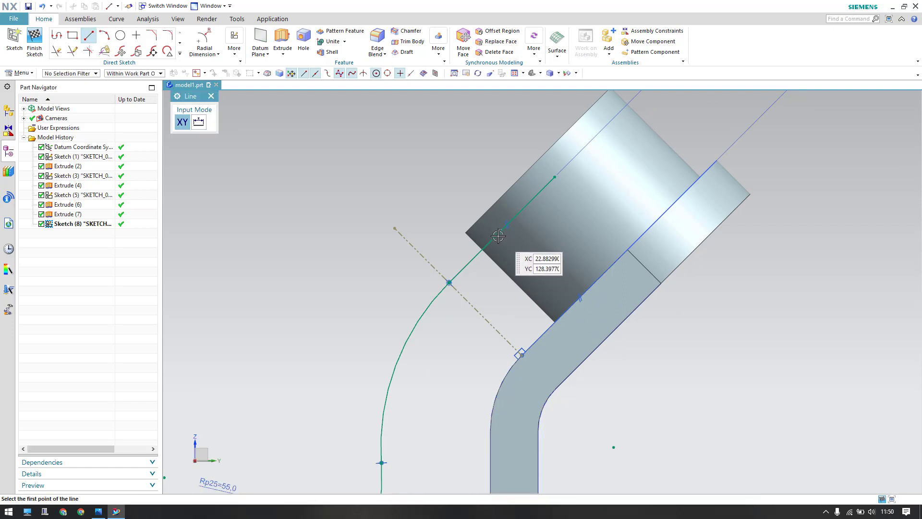
left_click(576, 302)
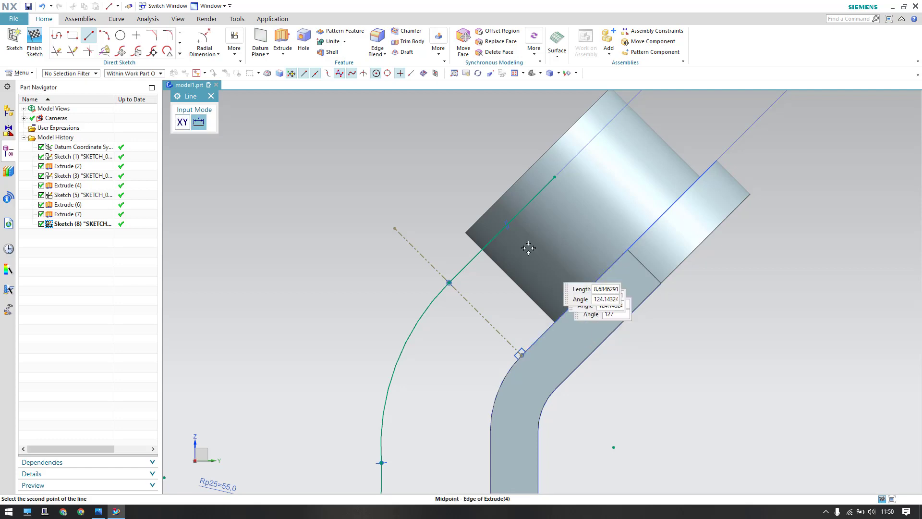
left_click(461, 188)
key("Escape")
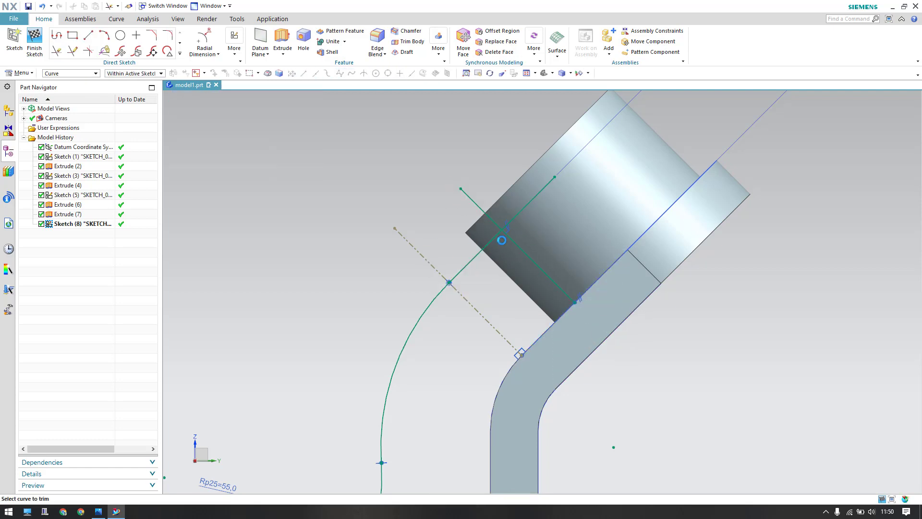
Step: Trim the ends of the offset line and the new line that extend beyond their intersection inside the boss
left_click(515, 212)
key("Escape")
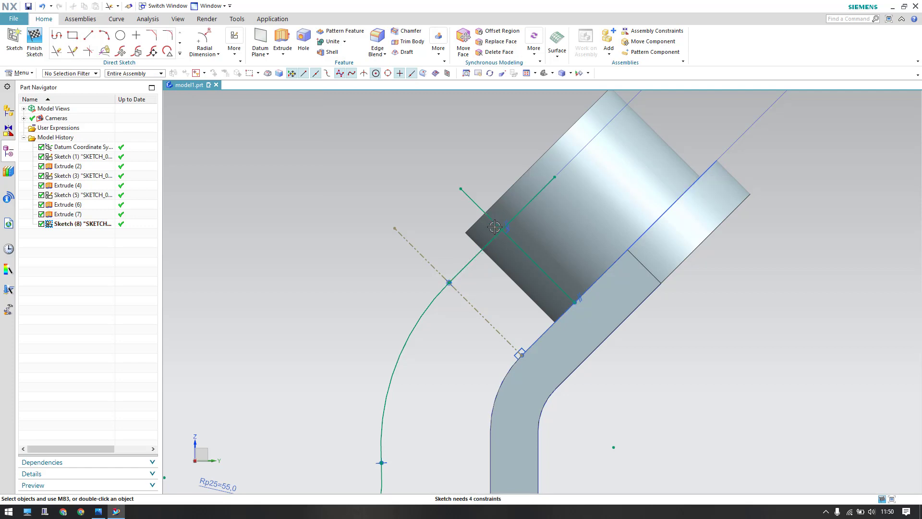
key("t")
left_click(481, 202)
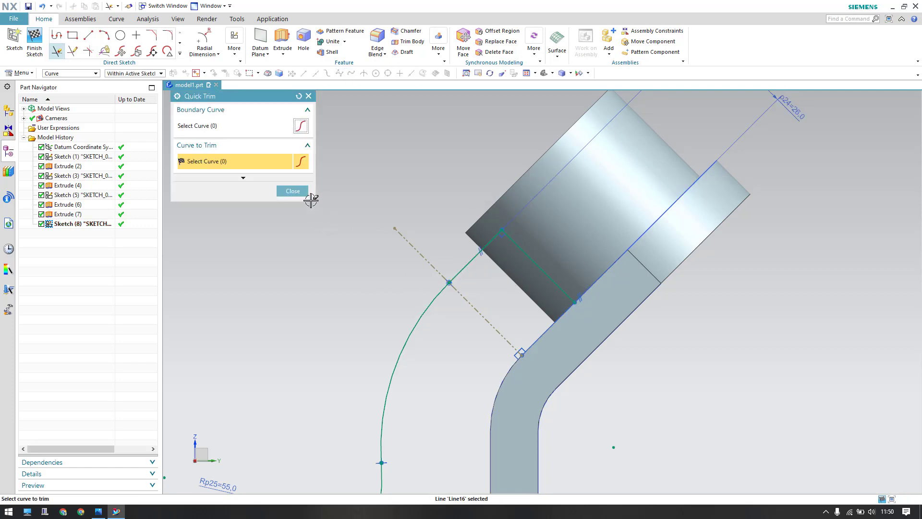
left_click(294, 190)
Step: Finish the sketch, inspect the curved rib outline in 3D, and reopen the sketch for editing
scroll(546, 227, "down", 2)
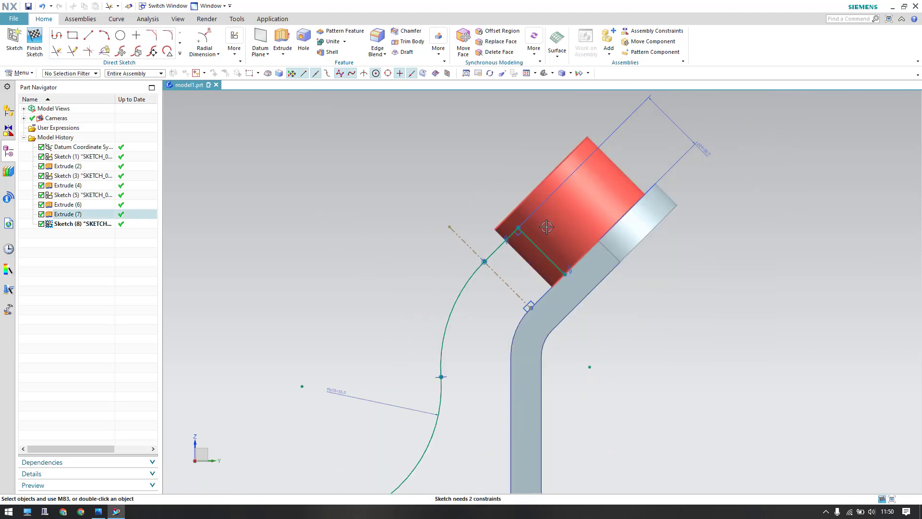
scroll(547, 227, "down", 2)
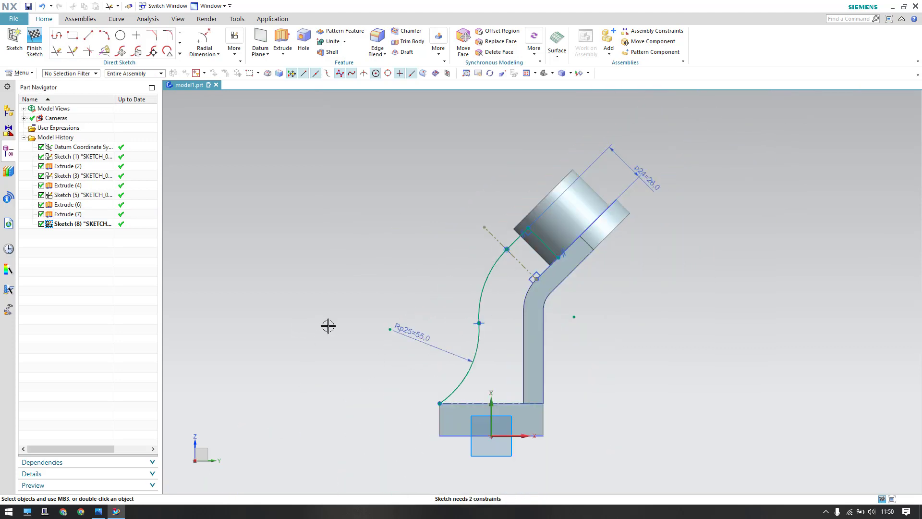
left_click(39, 49)
mouse_move(290, 270)
middle_mouse_down()
mouse_move(354, 290)
mouse_move(338, 269)
mouse_move(358, 261)
mouse_move(389, 212)
mouse_move(377, 214)
middle_mouse_up()
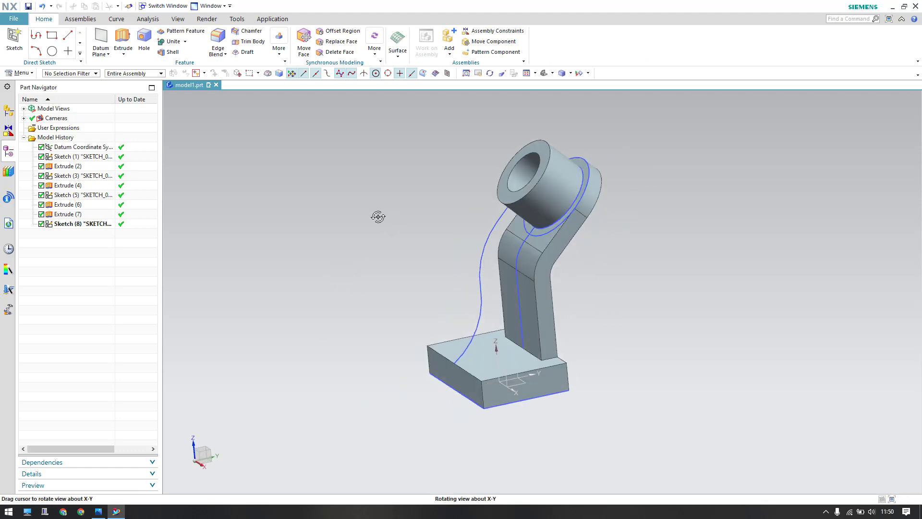
left_click(482, 284)
double_click(482, 285)
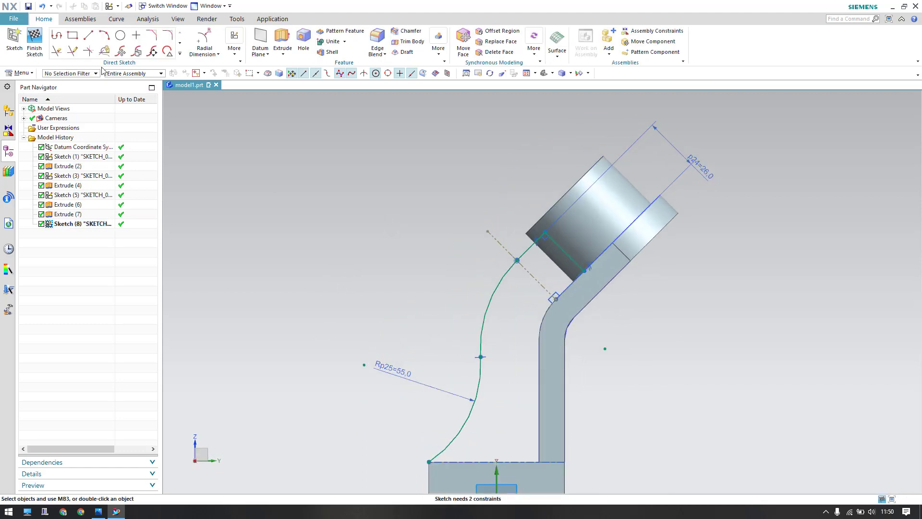
Step: Draw a line along the base plate's top edge from the lower arc's end to the arm, and finish the sketch
left_click(88, 37)
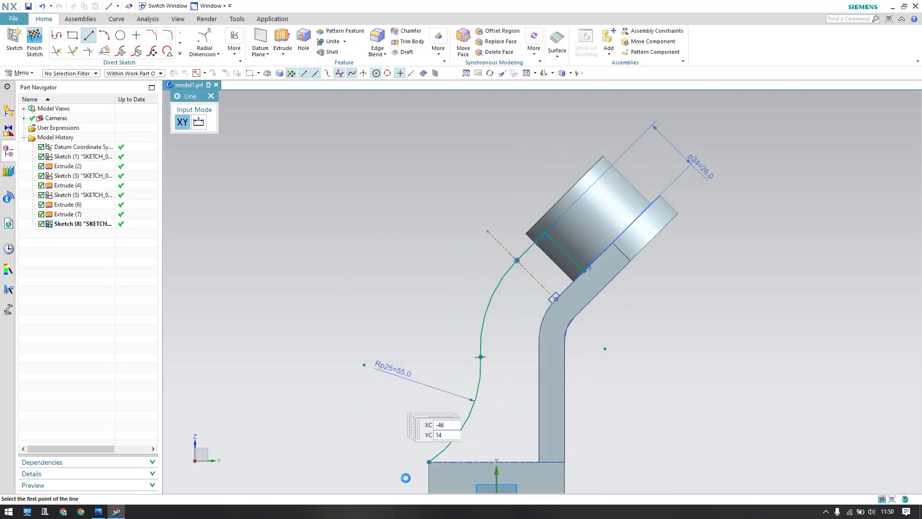
left_click(429, 461)
left_click(530, 465)
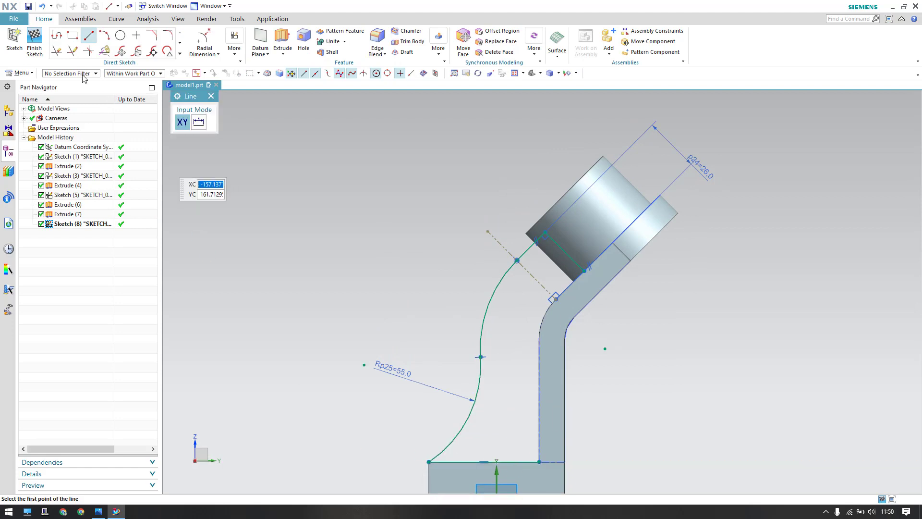
left_click(34, 41)
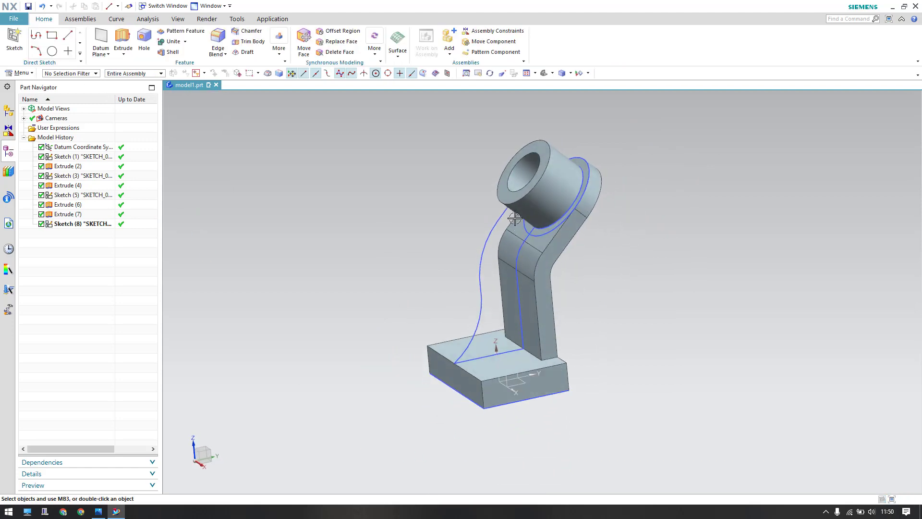
Step: Try extruding the closed rib outline to one side of its sketch plane, united with the bracket body
scroll(507, 214, "down", 1)
scroll(508, 214, "up", 2)
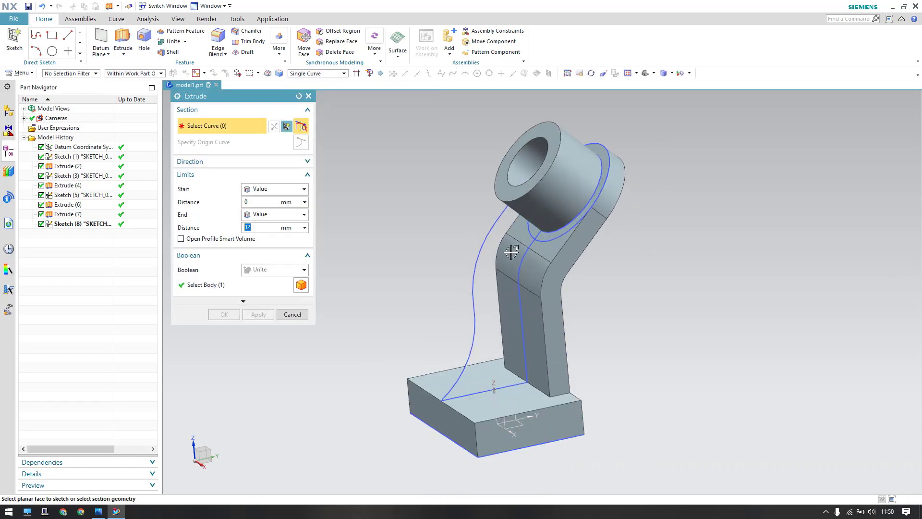
left_click(490, 245)
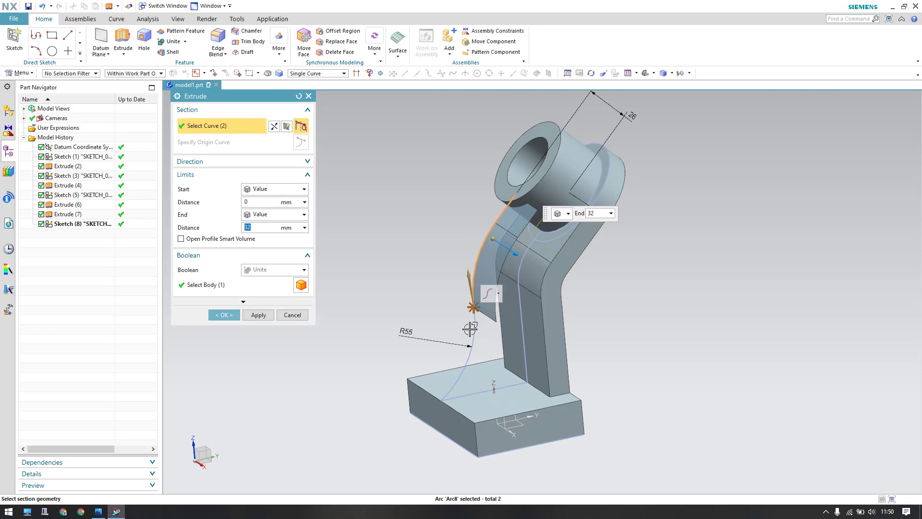
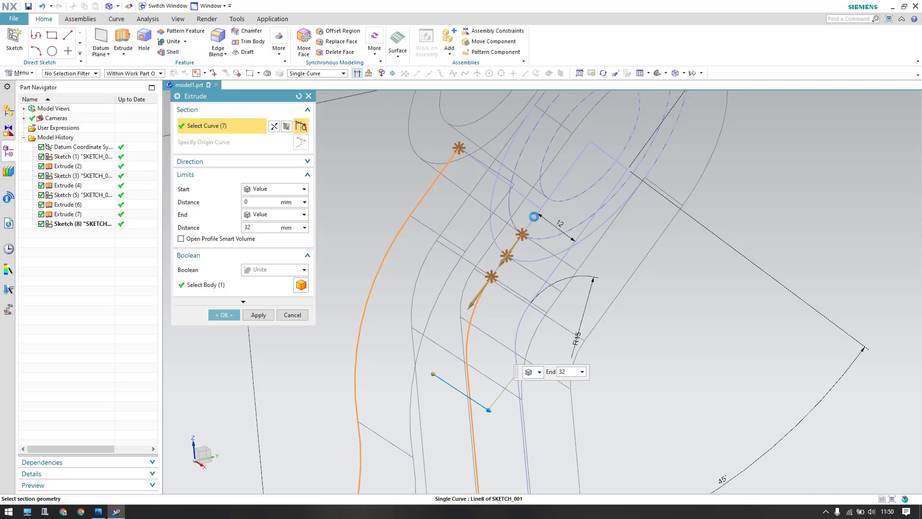
left_click(484, 173)
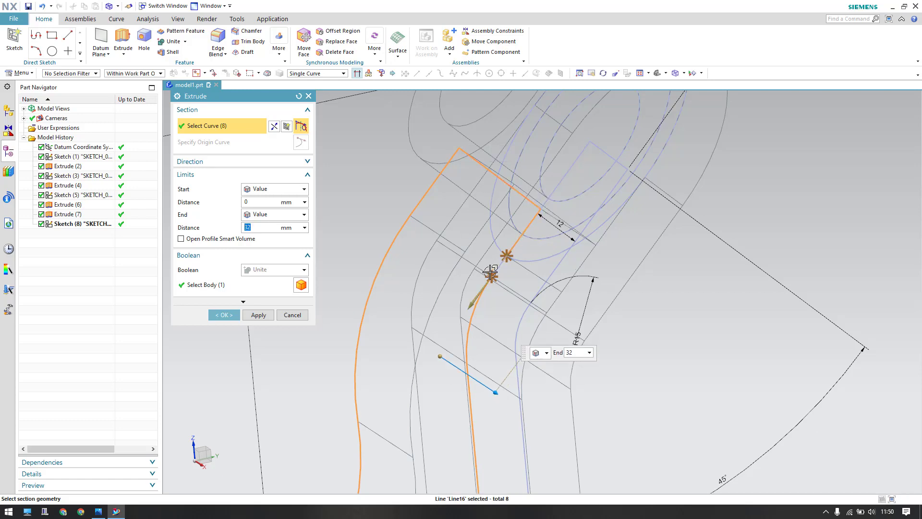
scroll(468, 269, "down", 3)
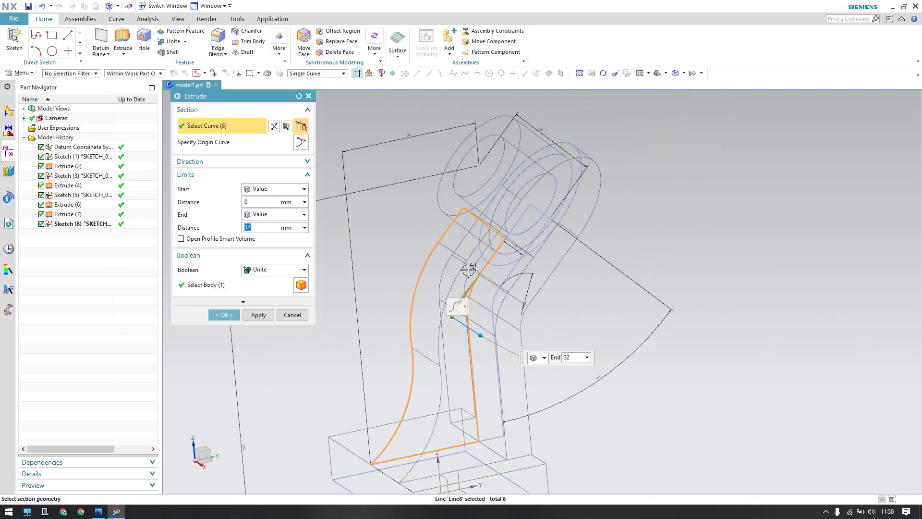
scroll(468, 270, "up", 3)
left_click(684, 73)
left_click(692, 89)
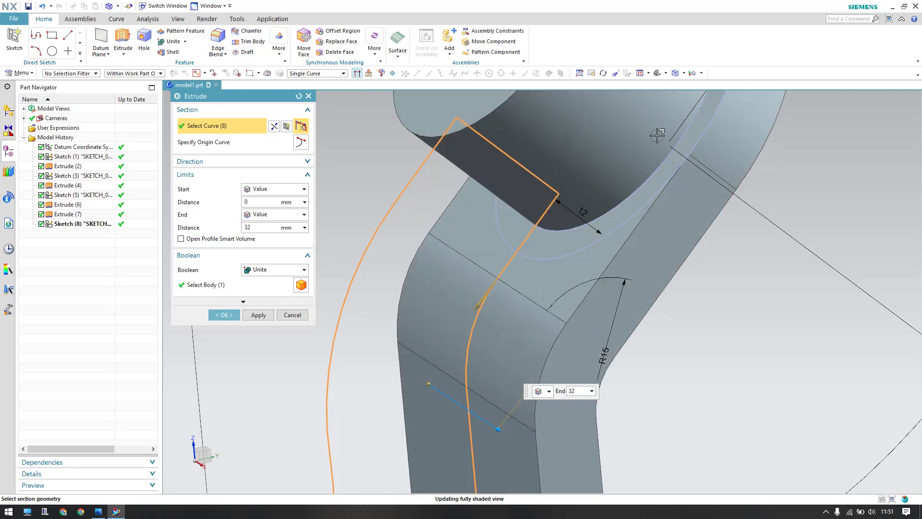
middle_click_drag(529, 168, 378, 245)
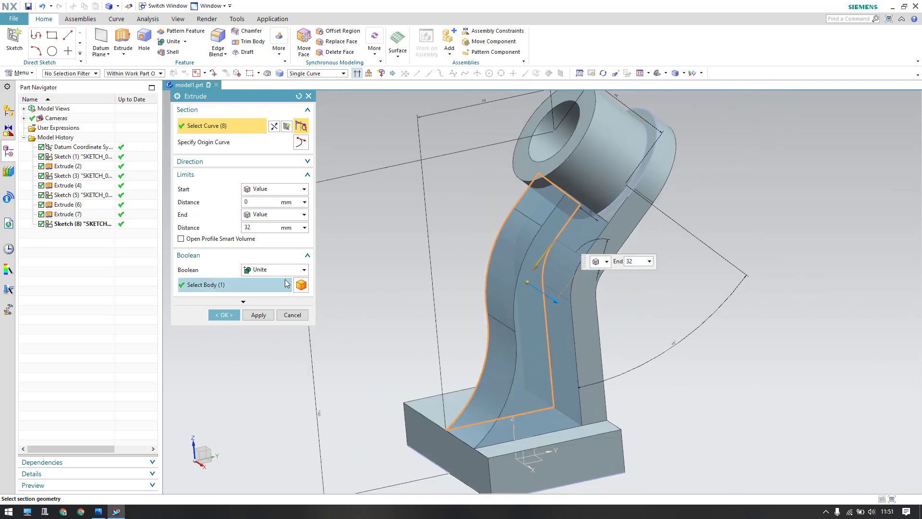
Step: Consult the PHASE1 reference drawing and set the rib extrusion's limits to Symmetric Value
left_click(98, 511)
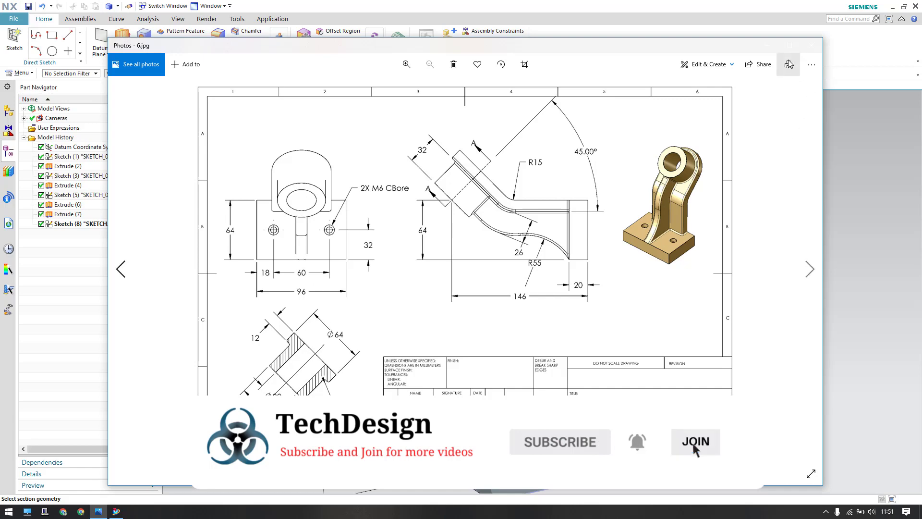
left_click(811, 45)
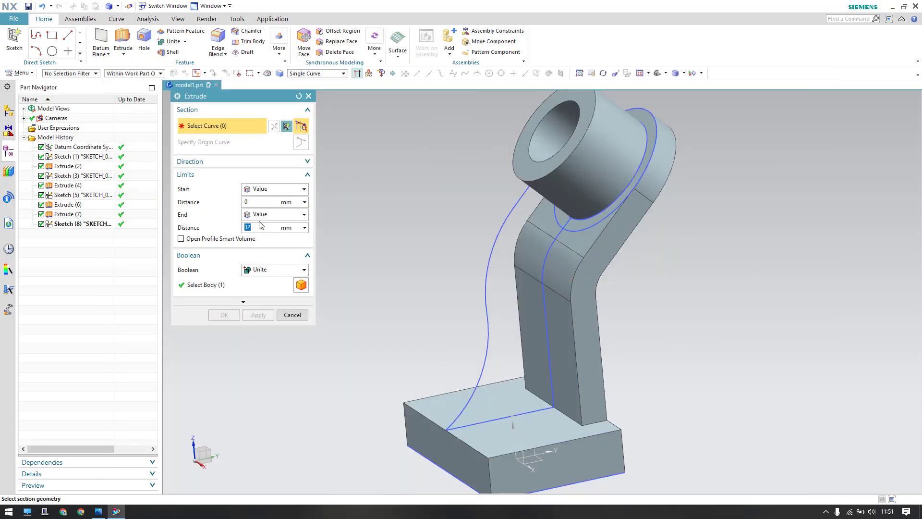
left_click(278, 189)
left_click(271, 199)
Step: Select the closed chain of rib profile curves along the boss, arm, base plate and arcs, using a wireframe display
middle_click_drag(461, 269, 476, 288)
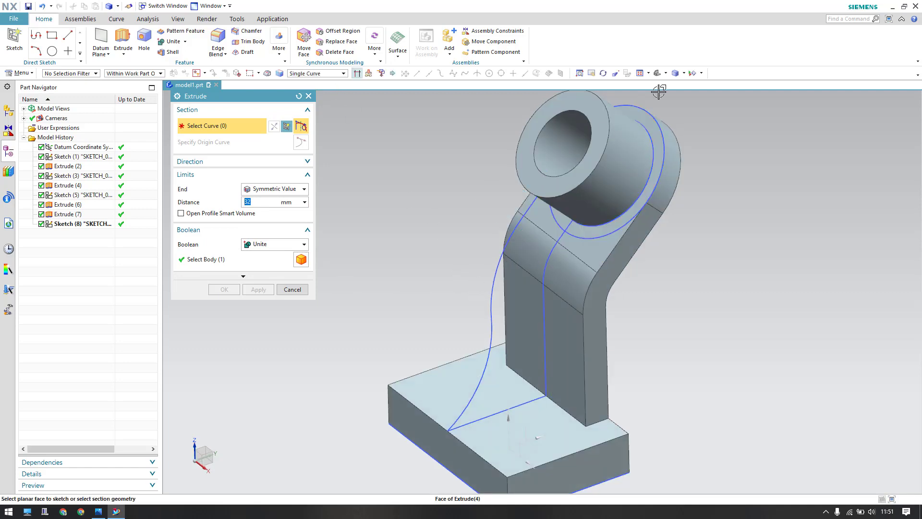
left_click(683, 73)
left_click(690, 132)
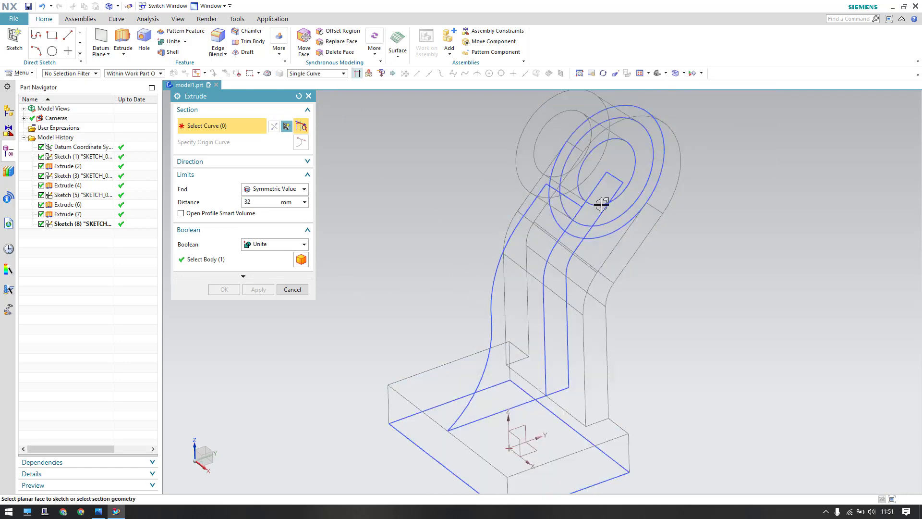
left_click(537, 205)
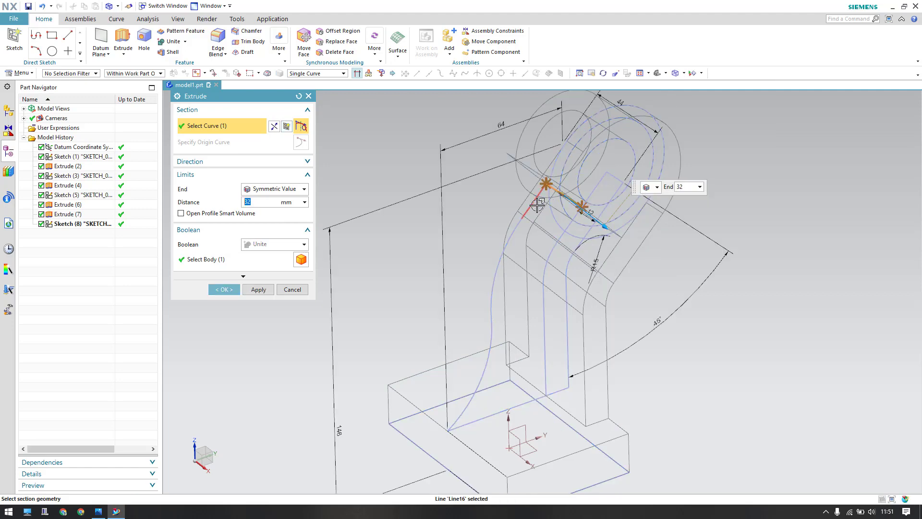
left_click(537, 205)
left_click(559, 237)
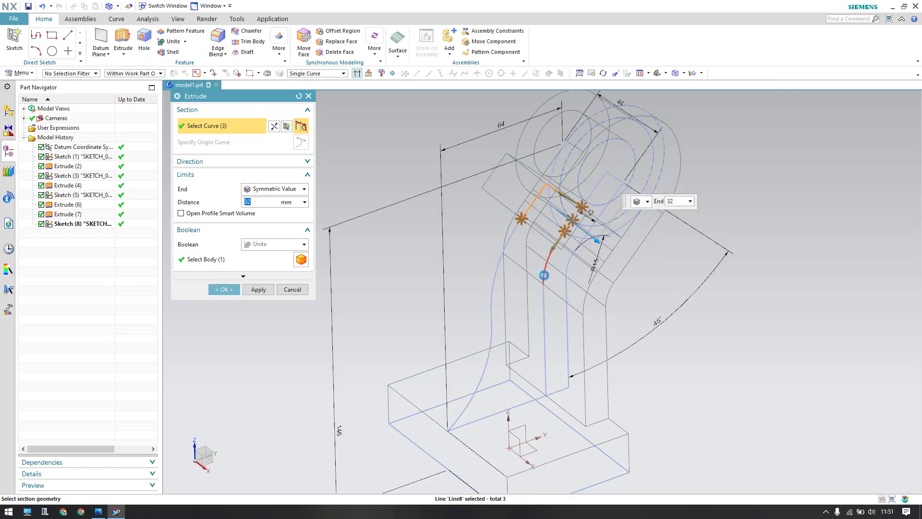
left_click(544, 302)
left_click(545, 365)
left_click(504, 409)
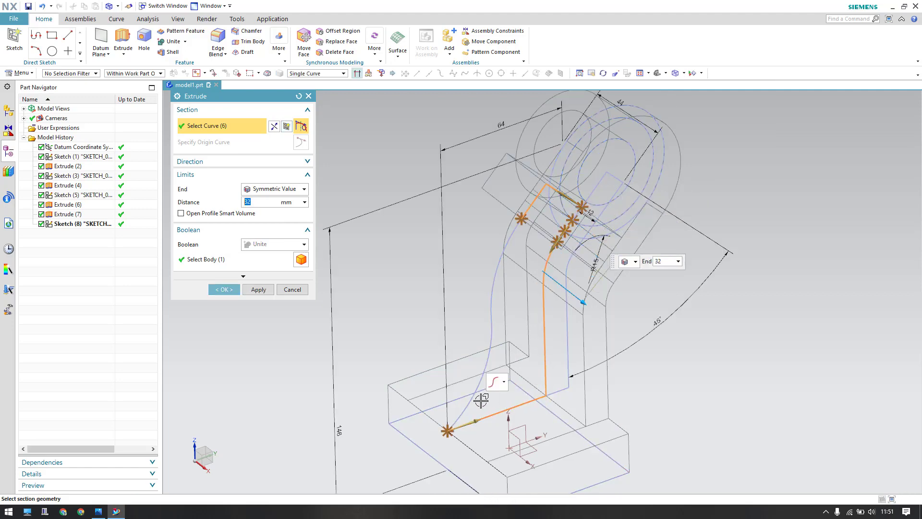
left_click(493, 304)
left_click(527, 222)
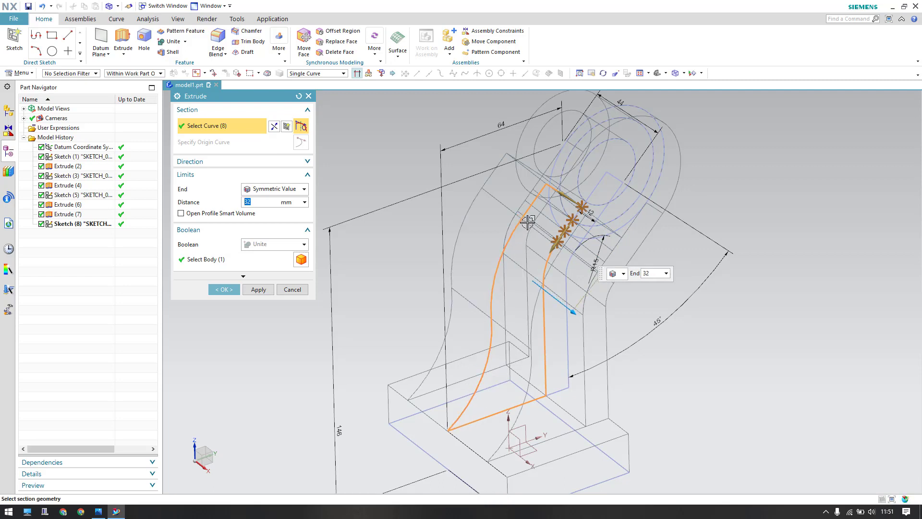
Step: Examine the symmetric rib preview against the arm, boss and base plate in shaded and wireframe displays
left_click(684, 74)
left_click(691, 83)
middle_click_drag(494, 238, 475, 212)
left_click(701, 73)
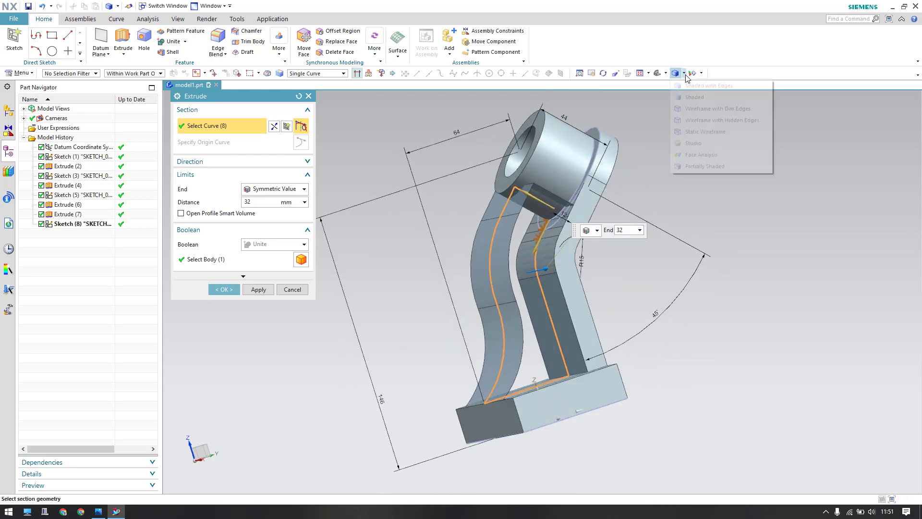
left_click(711, 120)
scroll(547, 228, "down", 3)
scroll(547, 228, "up", 10)
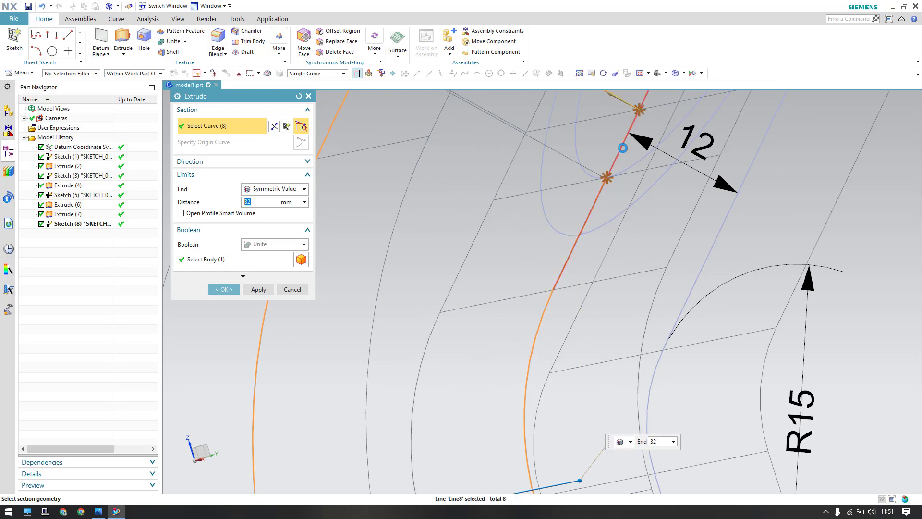
scroll(617, 154, "down", 6)
left_click(684, 73)
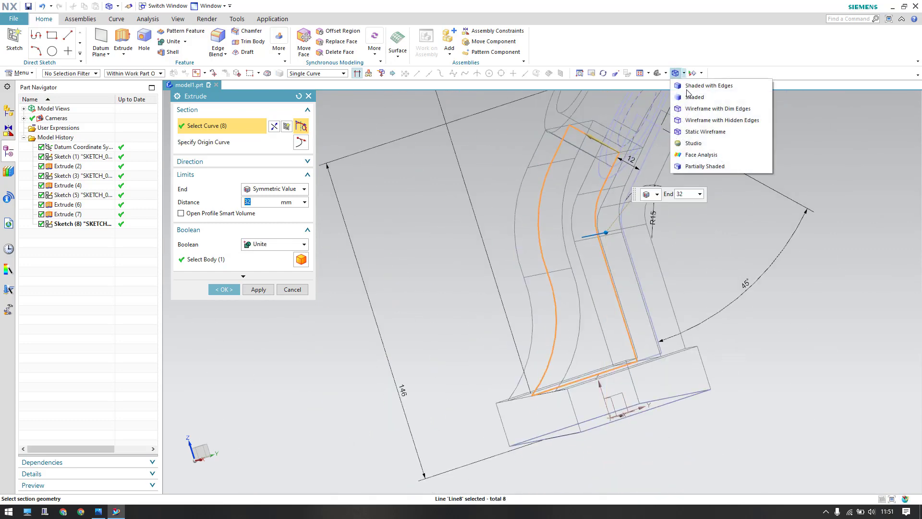
left_click(706, 80)
scroll(507, 197, "up", 5)
scroll(508, 197, "down", 4)
key("ctrl+alt+f")
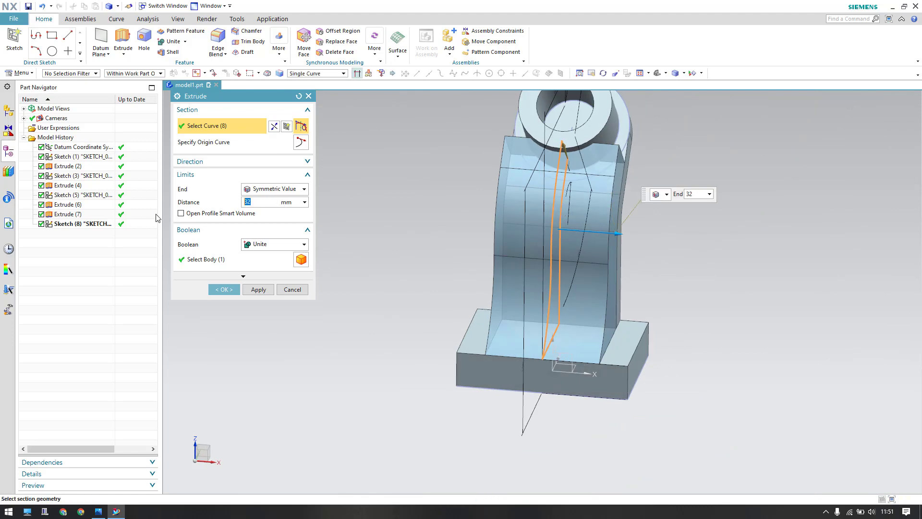
Step: Try a symmetric distance of 10 mm for the rib and compare the preview with the reference drawing
key("Return")
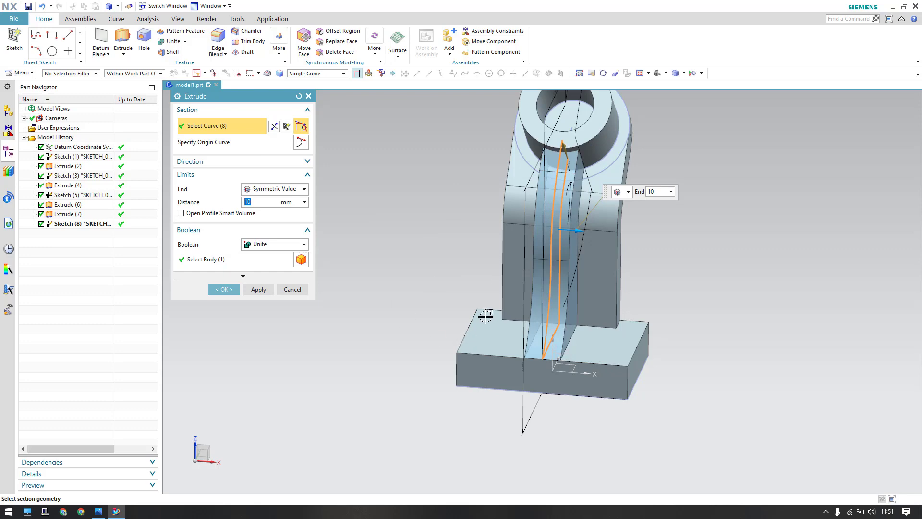
middle_click_drag(486, 316, 471, 330)
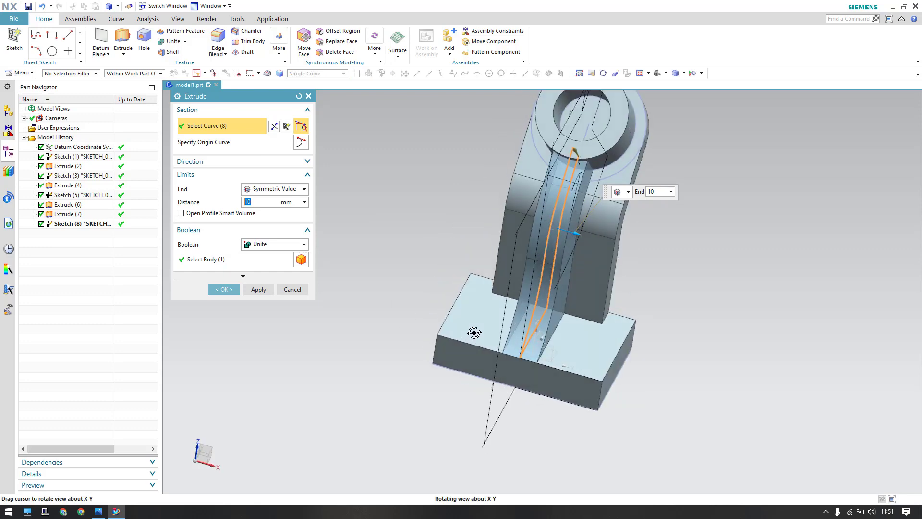
left_click(99, 513)
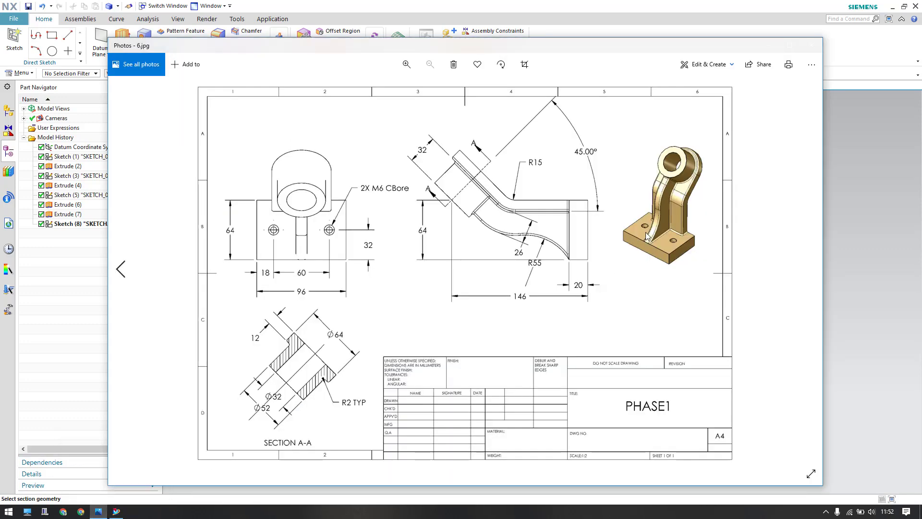
left_click(829, 267)
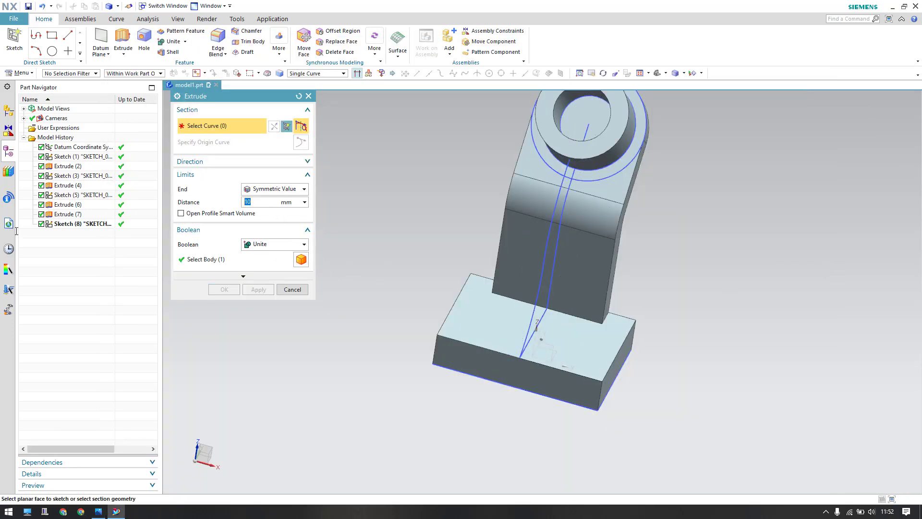
Step: Set the symmetric distance to 5 mm and reselect the closed rib profile for the extrusion
type("5")
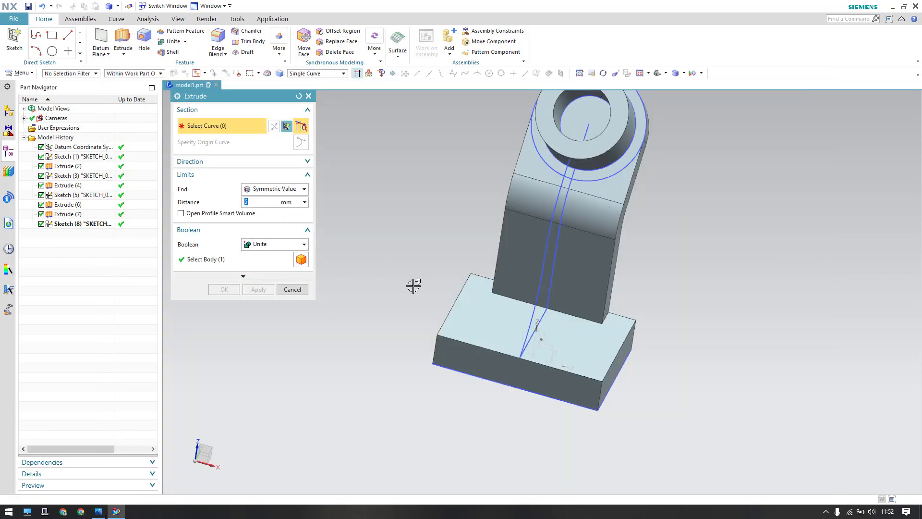
mouse_move(481, 298)
middle_mouse_down()
mouse_move(451, 259)
mouse_move(480, 269)
mouse_move(432, 259)
middle_mouse_up()
left_click(514, 260)
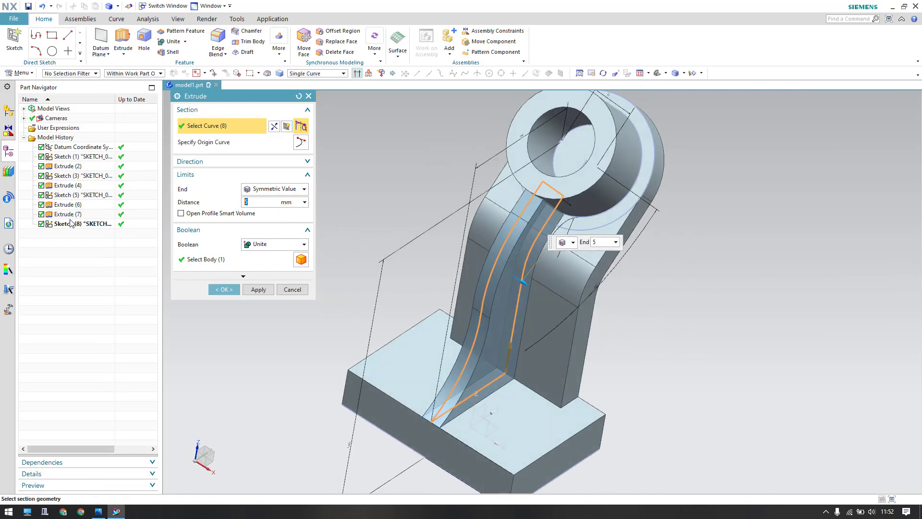
Step: Try a symmetric distance of 8 mm, set it to 6 mm instead, and complete the rib extrusion united with the body
key("Return")
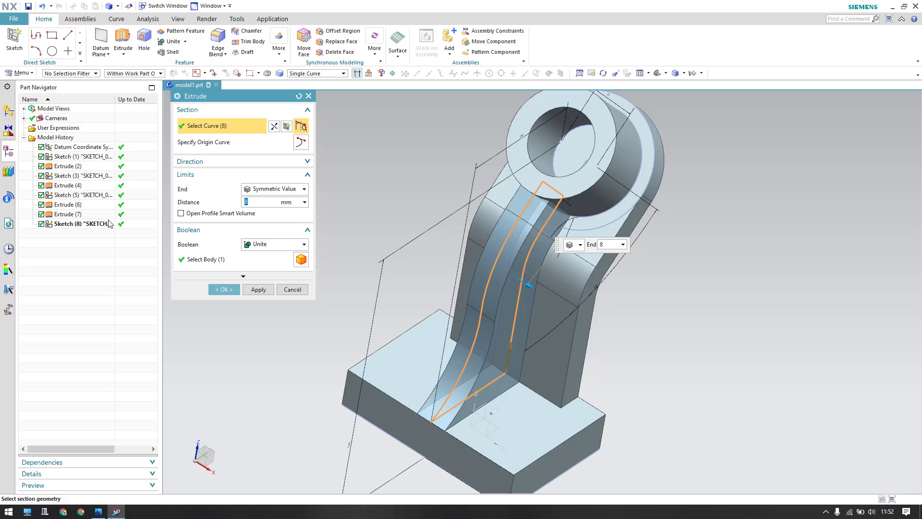
type("6")
key("Return")
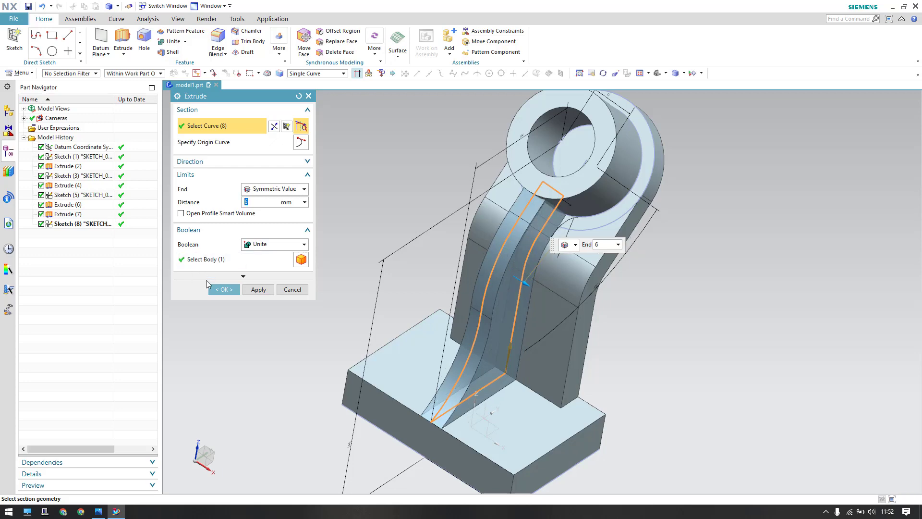
left_click(223, 290)
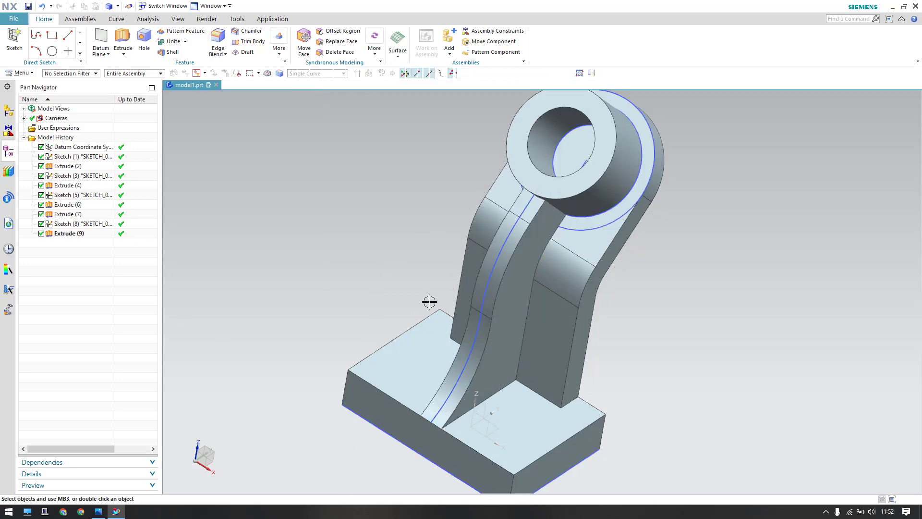
mouse_move(431, 302)
middle_mouse_down()
mouse_move(401, 295)
mouse_move(422, 290)
middle_mouse_up()
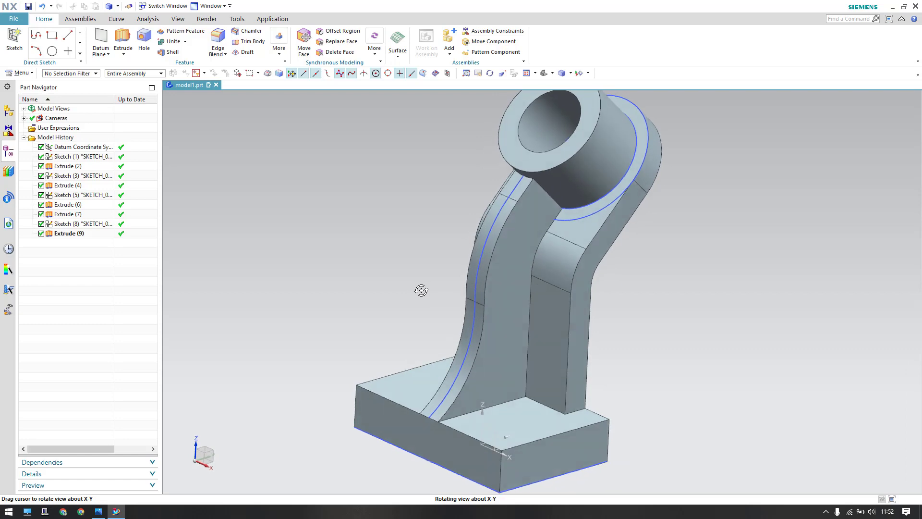
Step: Check the 2X M6 counterbore hole layout in the reference drawing and start a sketch on the base plate's top face
left_click(98, 511)
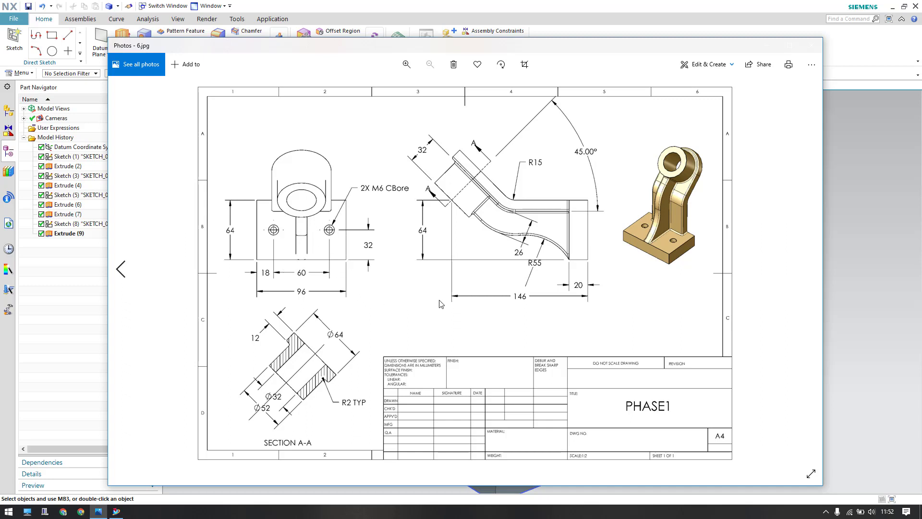
left_click(854, 291)
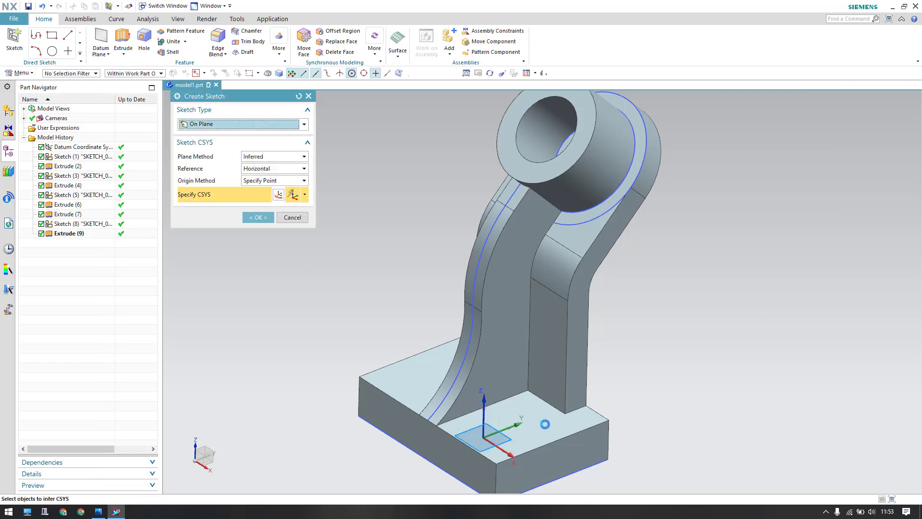
left_click(455, 381)
middle_click(524, 394)
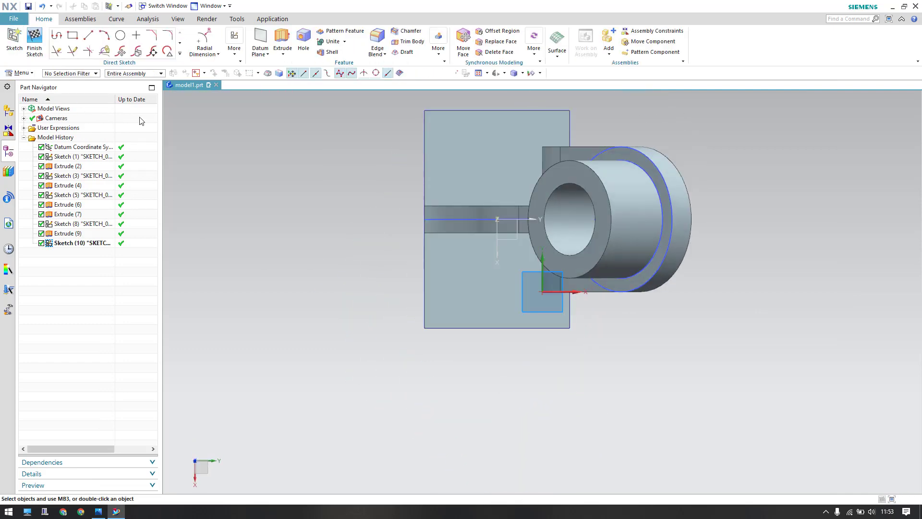
Step: Sketch two circles on the base plate's top face, one on each side of the rib
key("o")
left_click(495, 288)
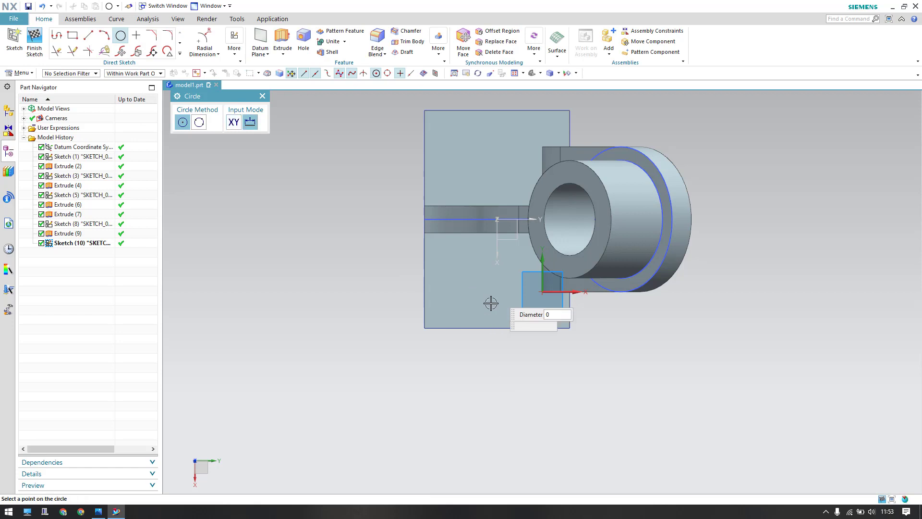
left_click(490, 303)
left_click(495, 142)
left_click(480, 166)
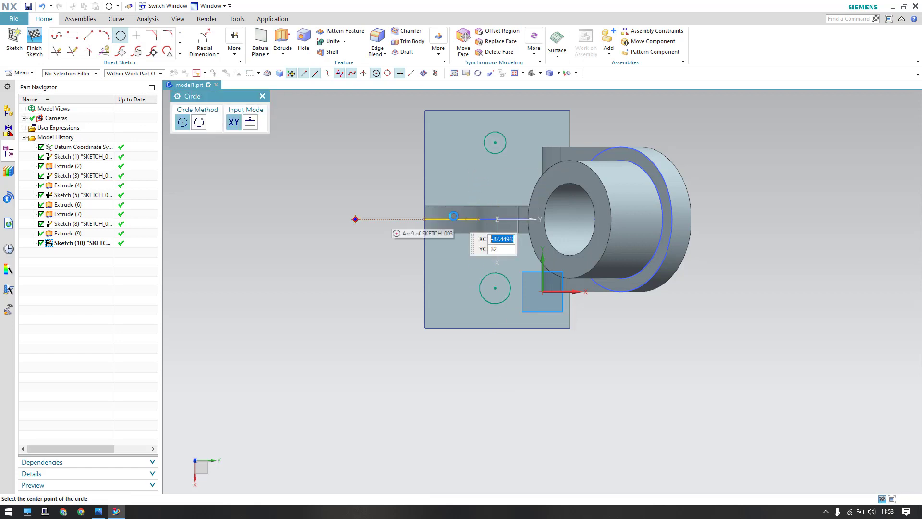
key("Escape")
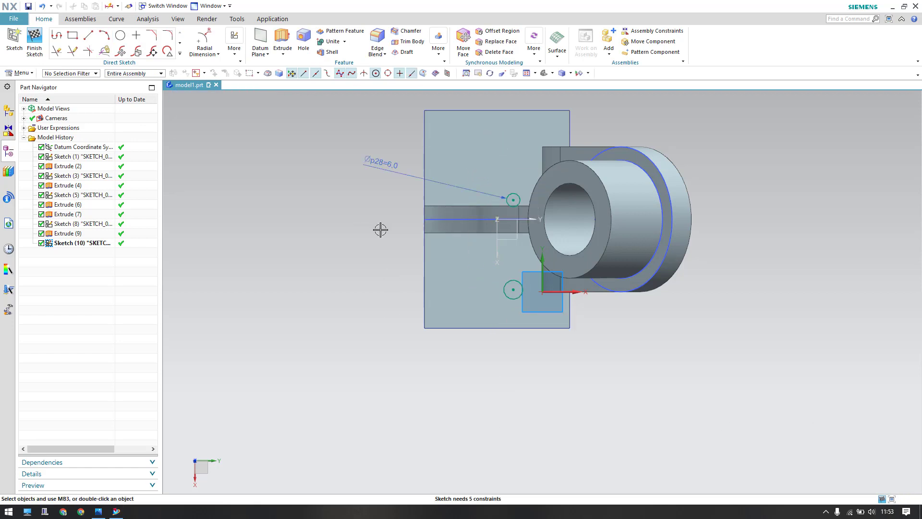
Step: Set the existing diameter dimension of the upper hole circle to 10 mm
double_click(384, 164)
type("10")
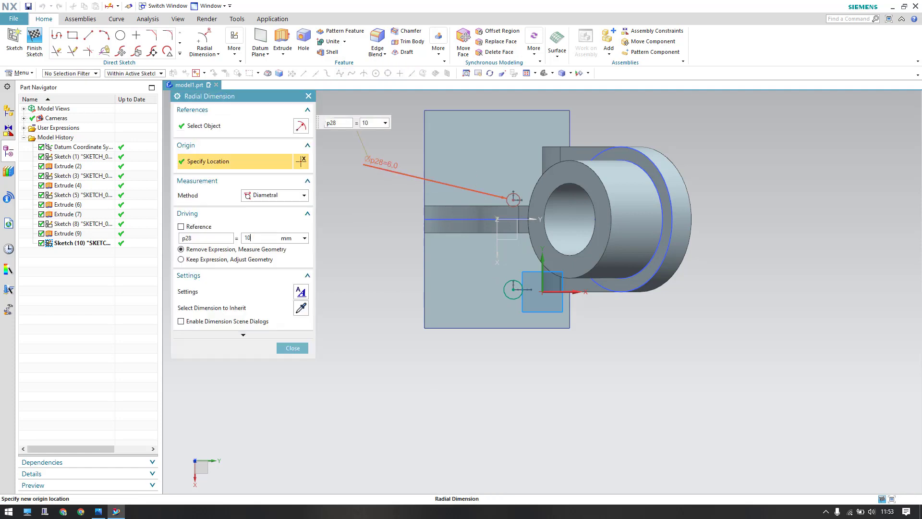
key("Return")
left_click(513, 290)
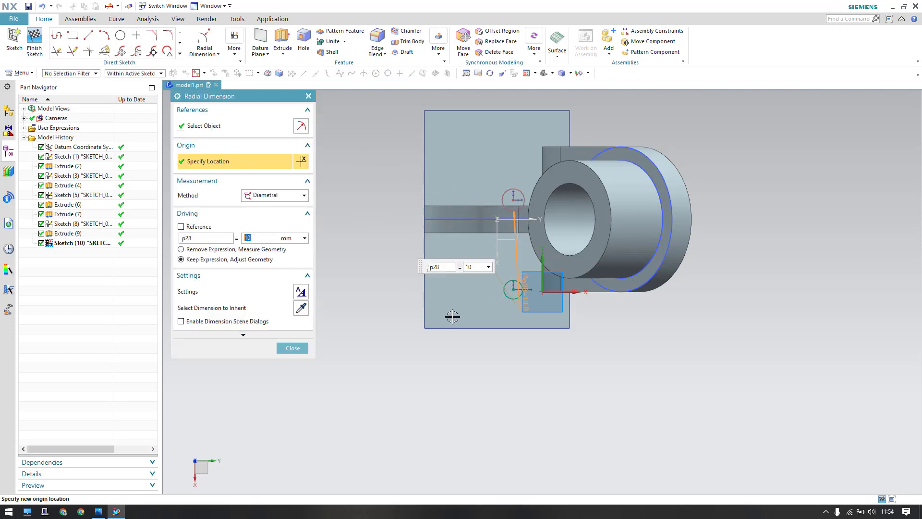
left_click(294, 348)
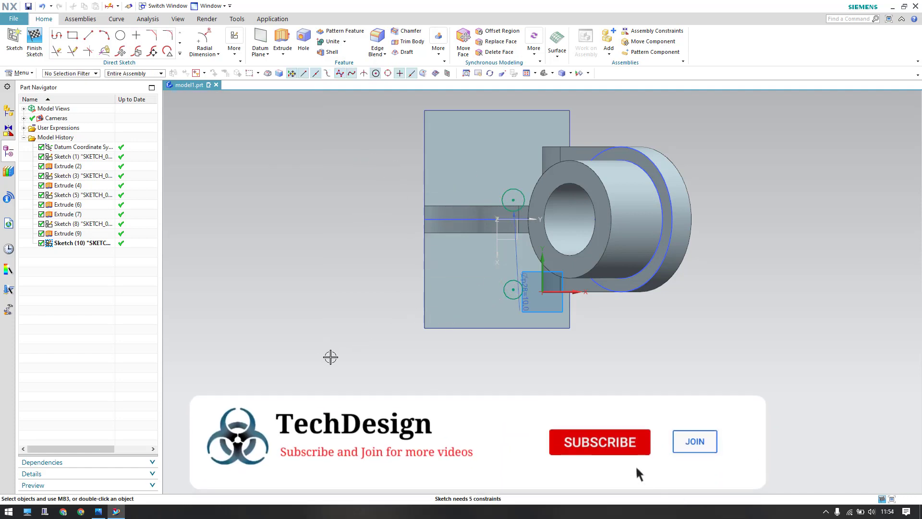
Step: Dimension the lower hole circle with a diameter of 10 mm
left_click(512, 290)
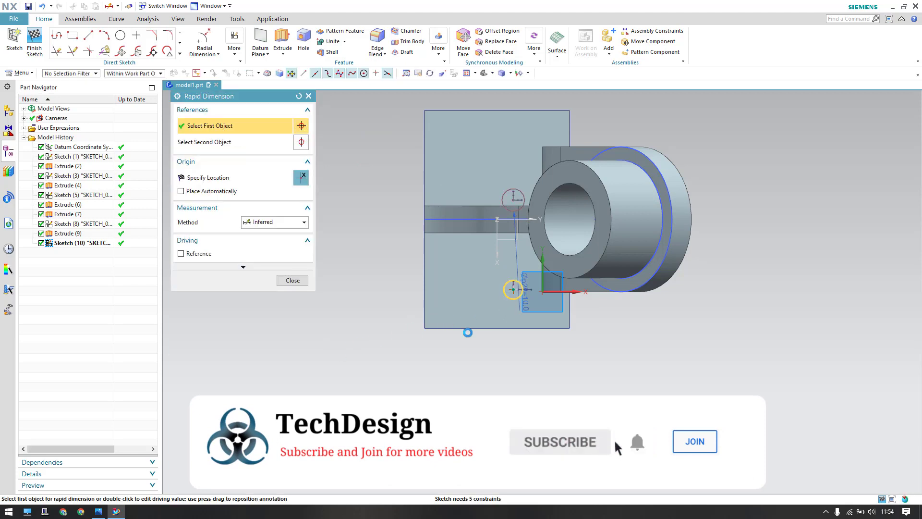
left_click(442, 358)
type("10")
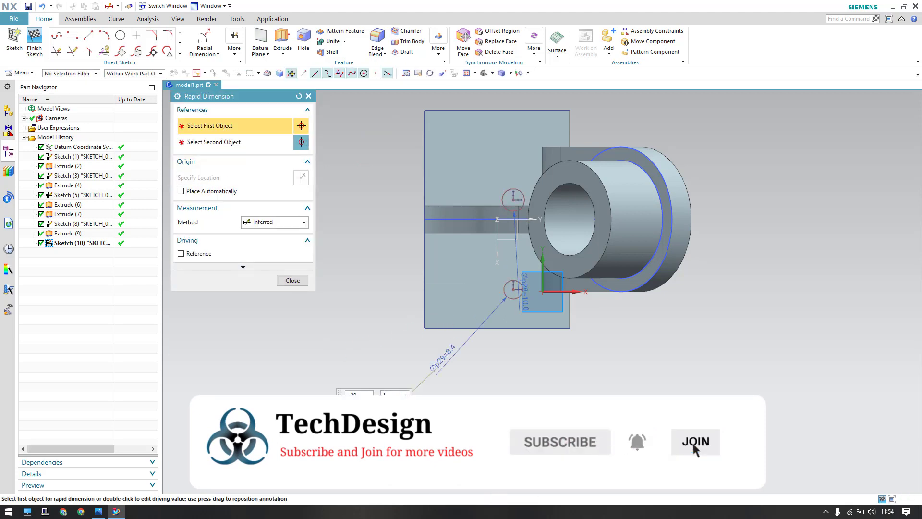
key("Return")
left_click(302, 282)
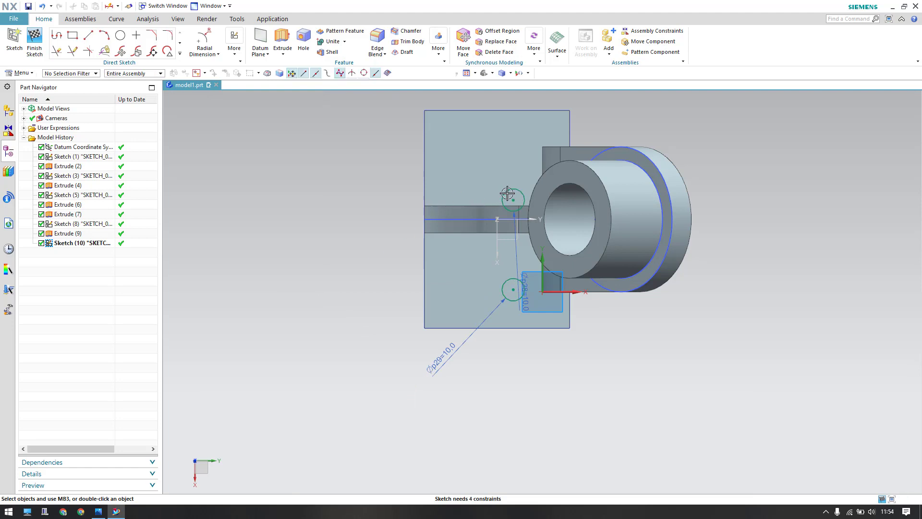
Step: Move both circles clear of the rib and boss and constrain their centres to vertical alignment
left_click_drag(502, 206, 470, 158)
left_click_drag(513, 290, 483, 279)
key("c")
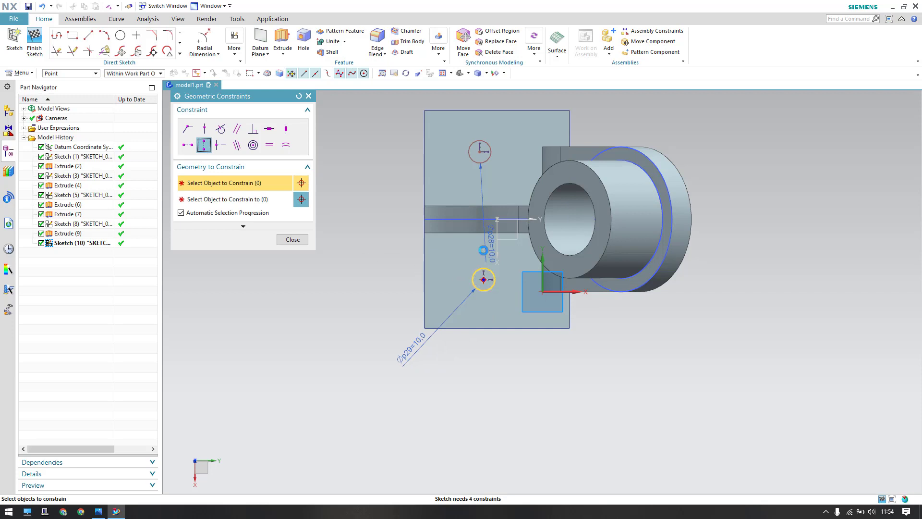
left_click(482, 279)
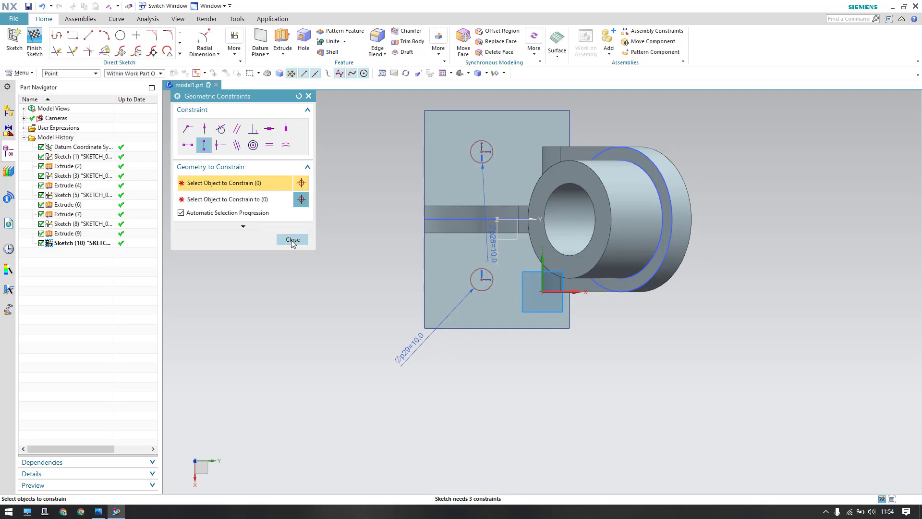
left_click(293, 239)
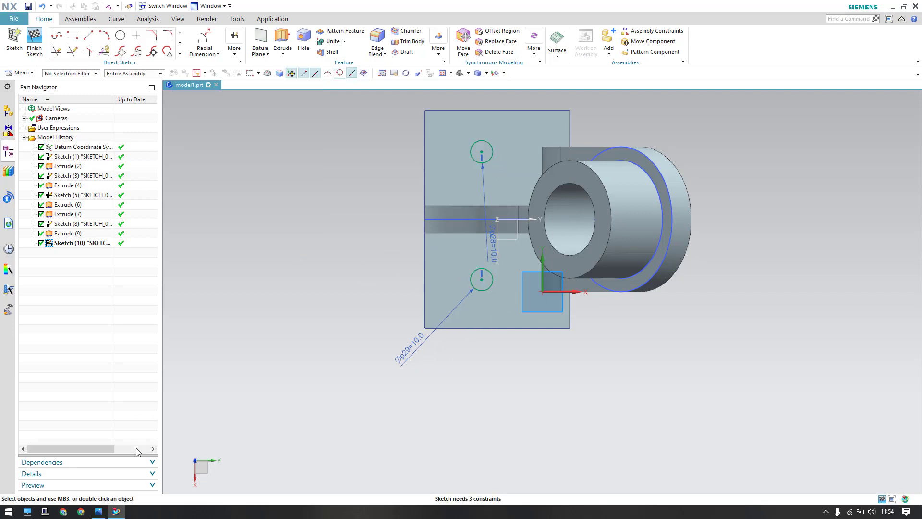
Step: Check the hole spacing in the reference drawing and dimension the two circle centres 60 mm apart
left_click(98, 511)
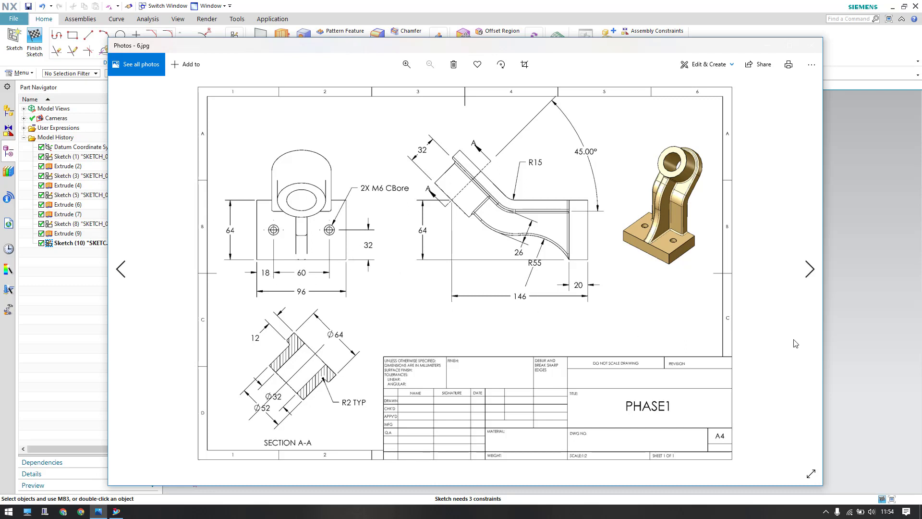
left_click(841, 236)
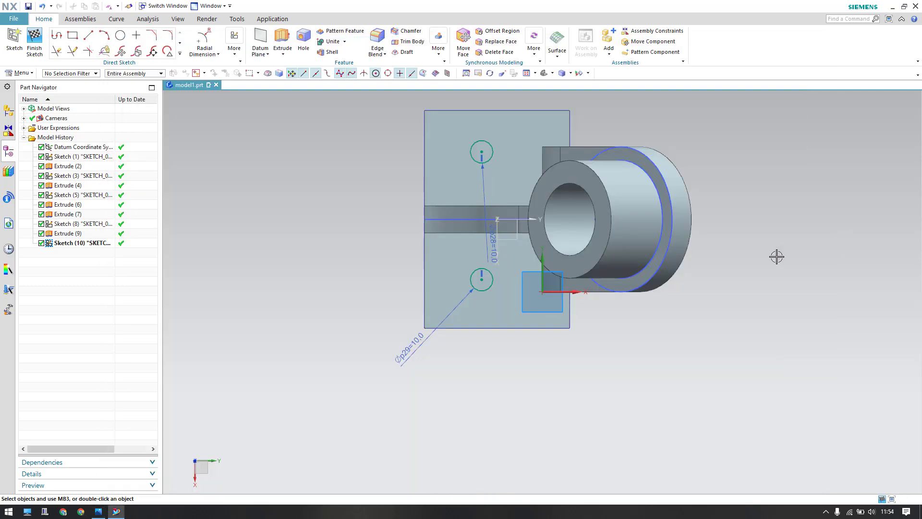
left_click(204, 57)
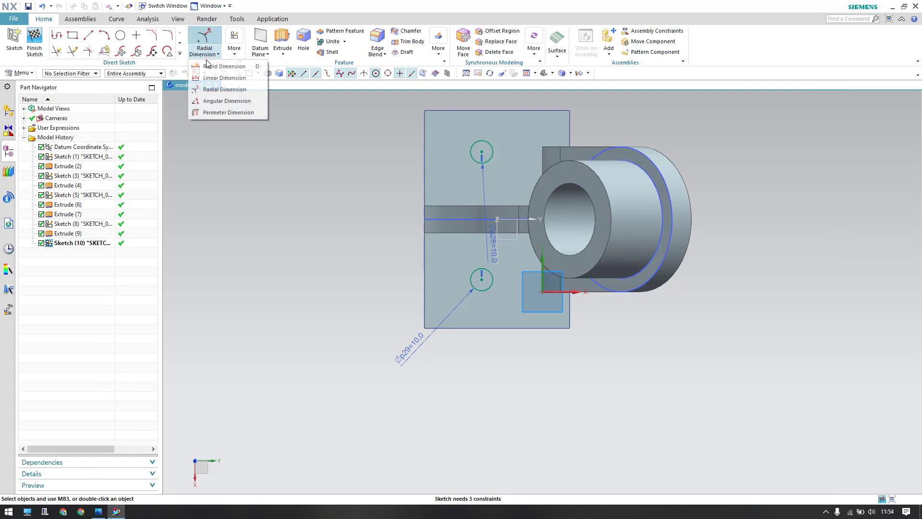
left_click(211, 70)
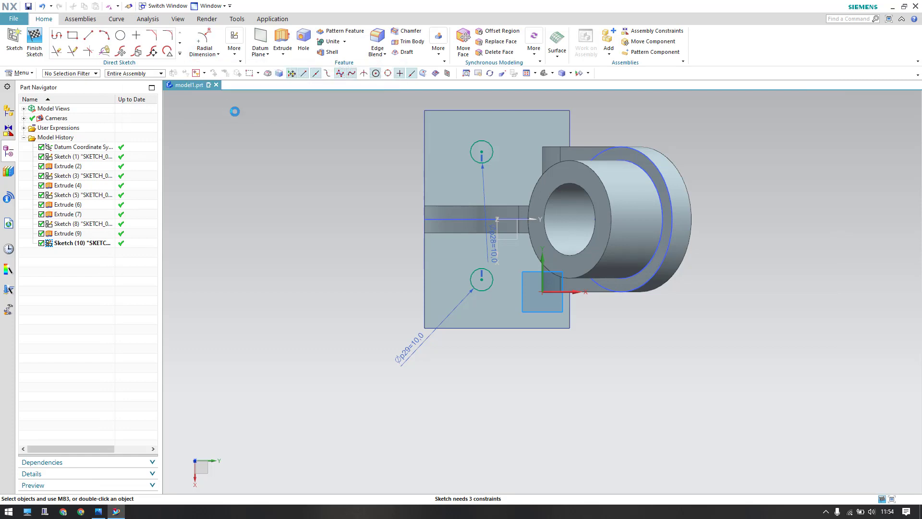
left_click(482, 151)
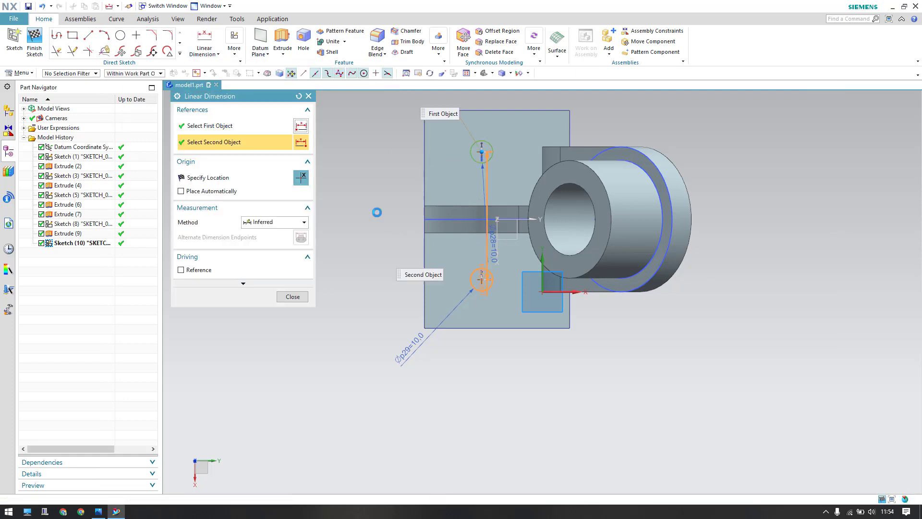
left_click(482, 280)
left_click(358, 258)
type("60")
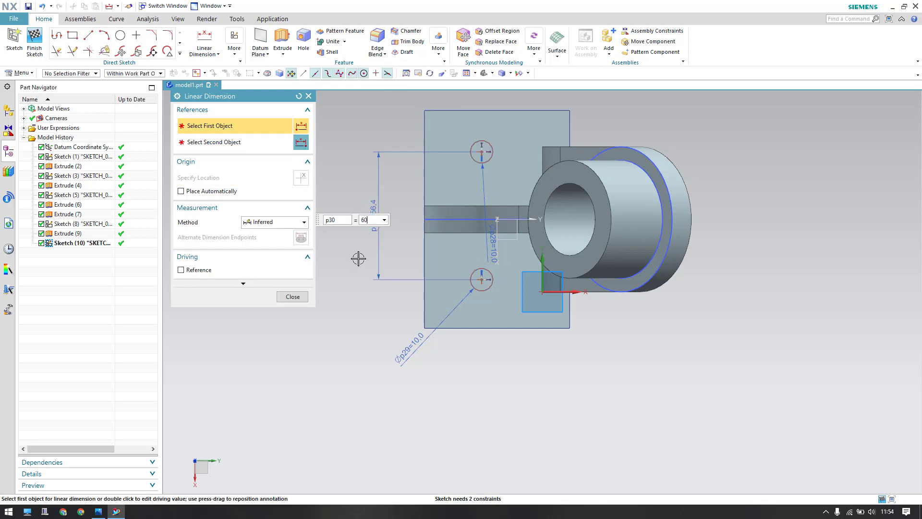
key("Return")
Step: Dimension the upper circle's centre 18 mm from the plate's nearest short edge, checking the hole offsets in the reference drawing
left_click(482, 144)
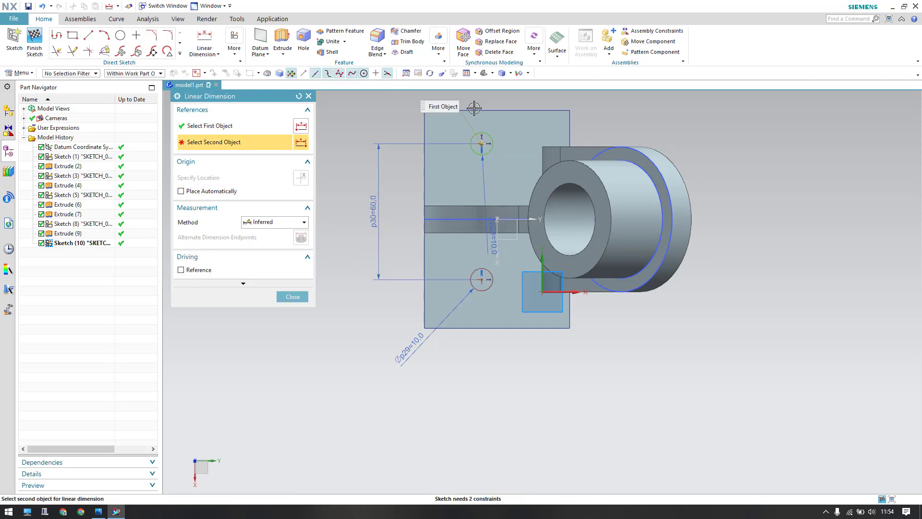
left_click(439, 113)
left_click(367, 123)
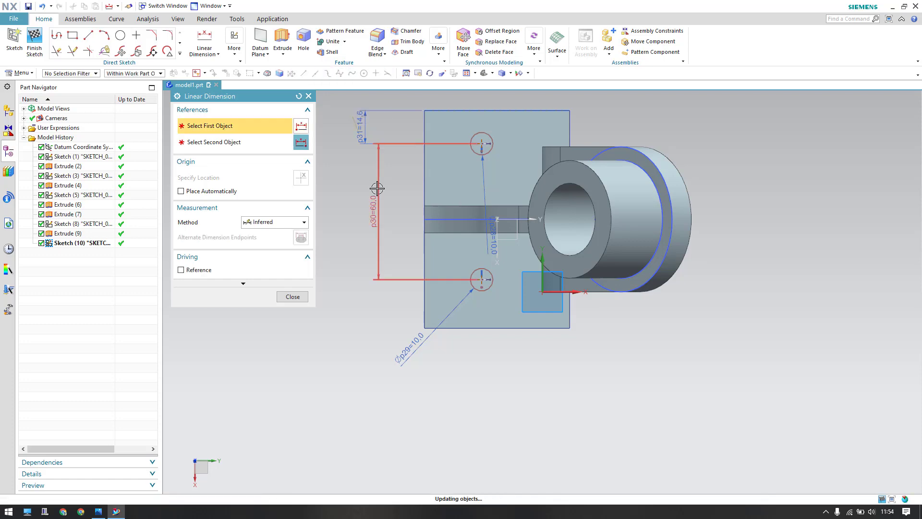
left_click(99, 511)
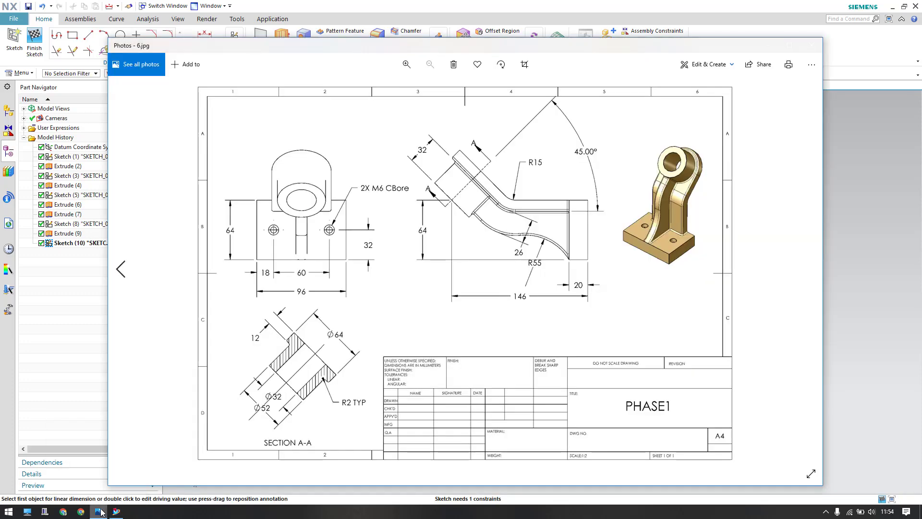
left_click(100, 512)
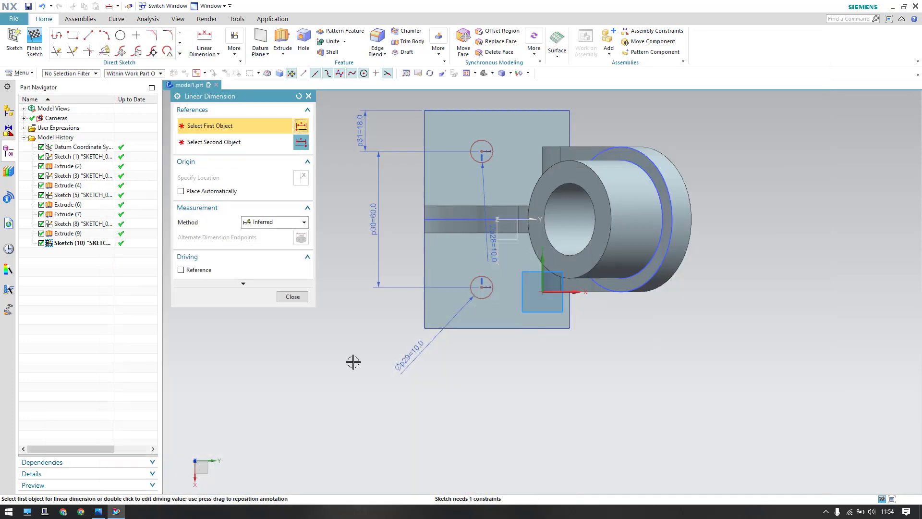
Step: Dimension the lower circle's centre 32 mm from the plate's long edge on the rib side and finish the sketch
left_click(424, 329)
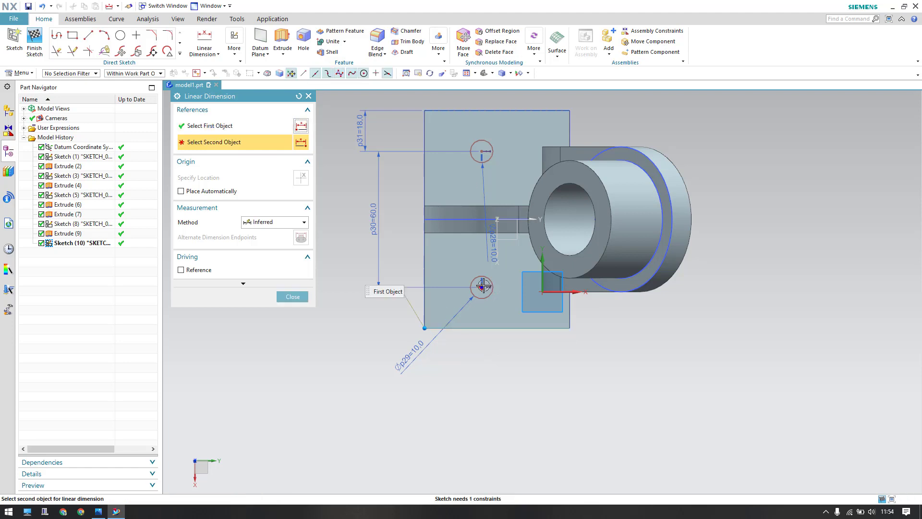
left_click(483, 286)
left_click(452, 366)
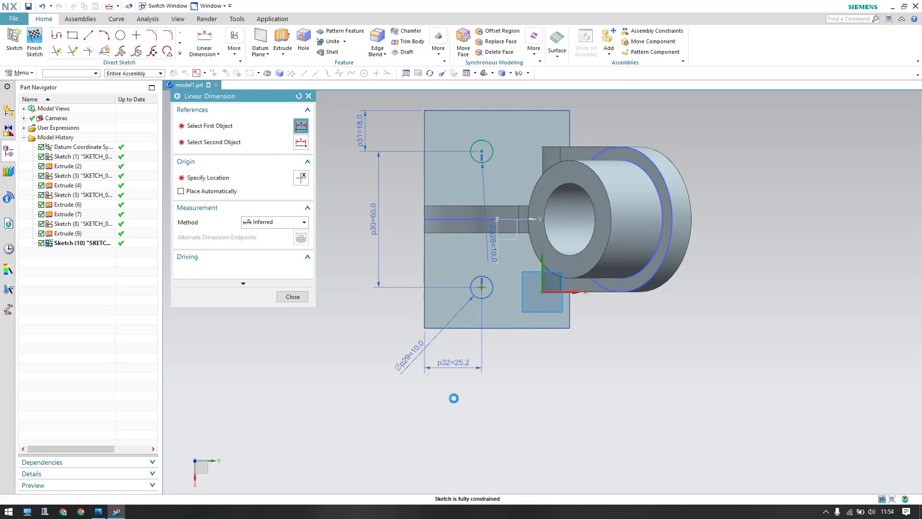
type("32")
key("Return")
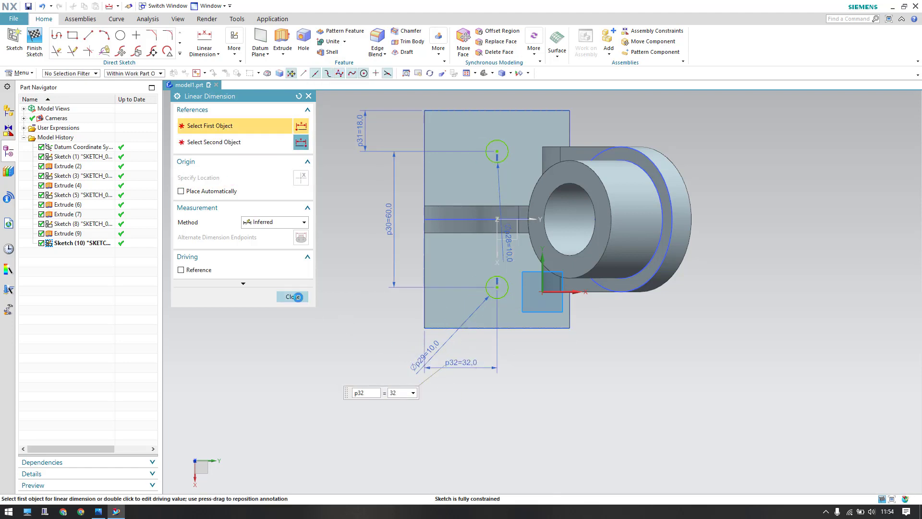
left_click(297, 297)
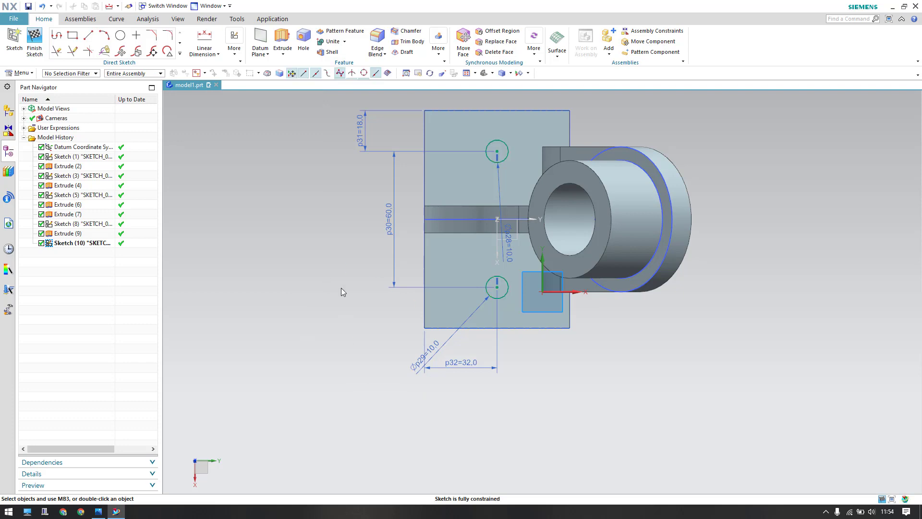
left_click(33, 41)
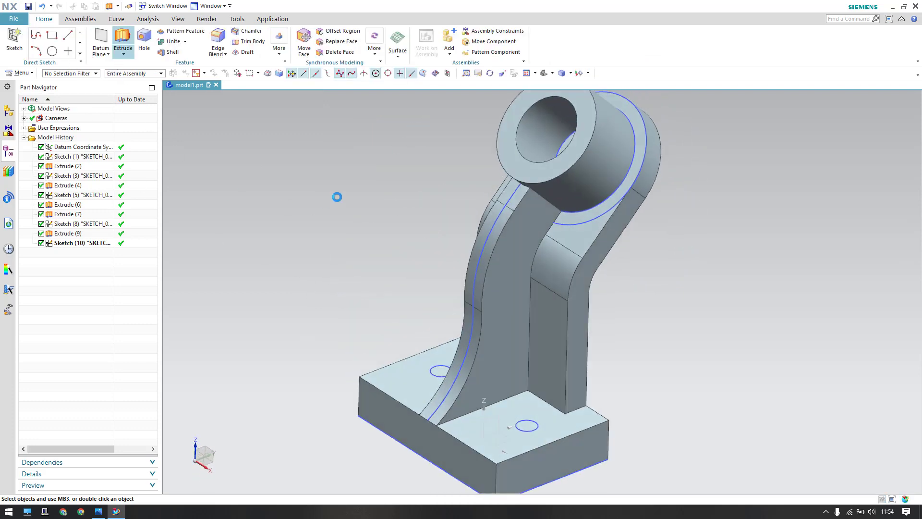
Step: Extrude both circles 35 mm down through the base plate, subtracting them from the body
scroll(379, 253, "up", 3)
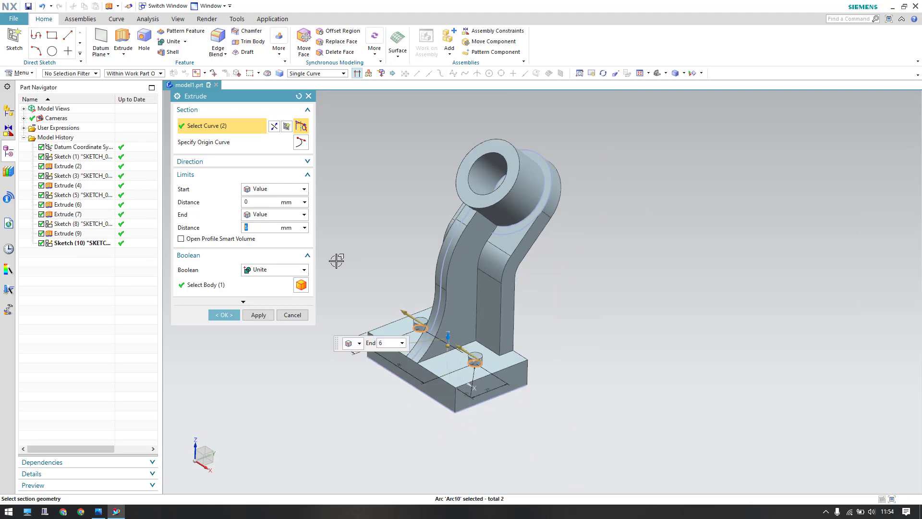
left_click(278, 270)
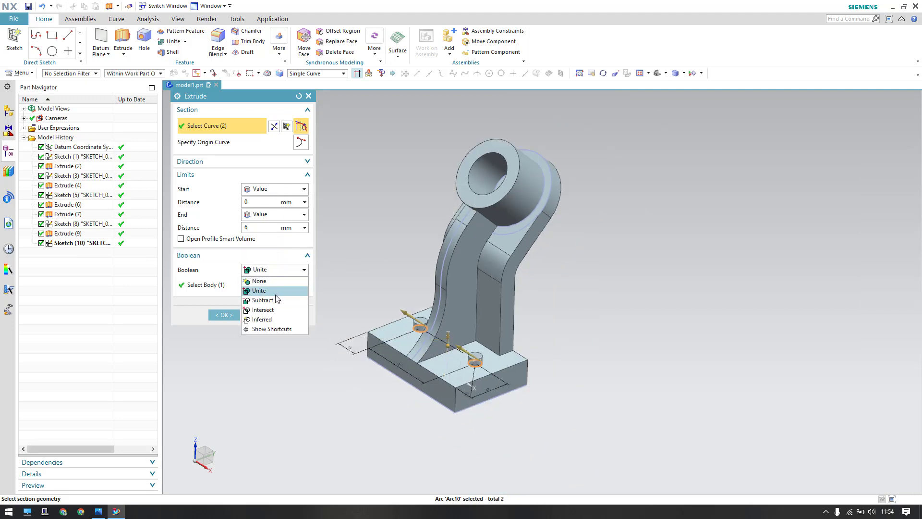
left_click(277, 291)
left_click(275, 270)
left_click(263, 310)
left_click(273, 270)
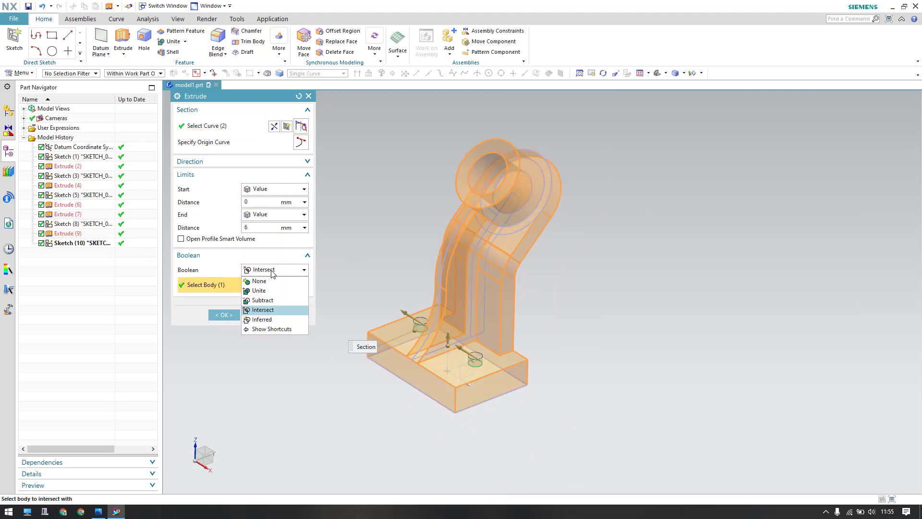
left_click(262, 300)
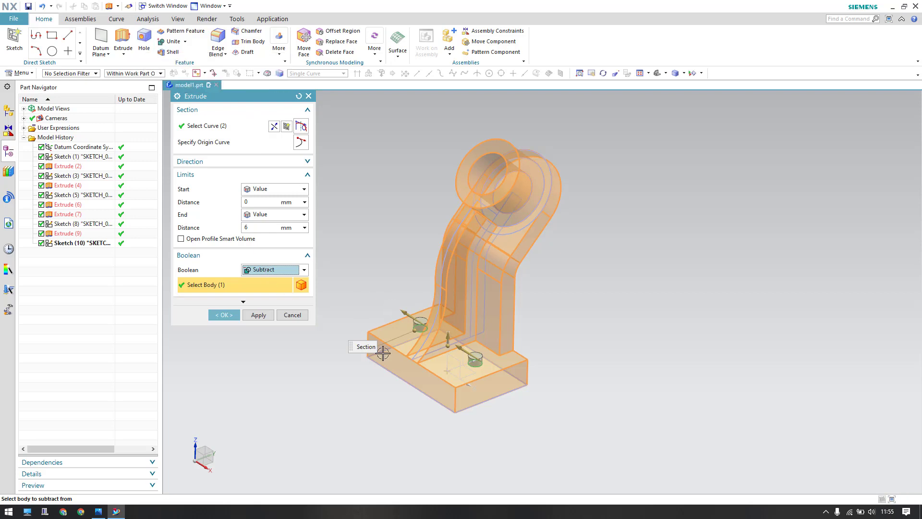
left_click_drag(442, 340, 418, 423)
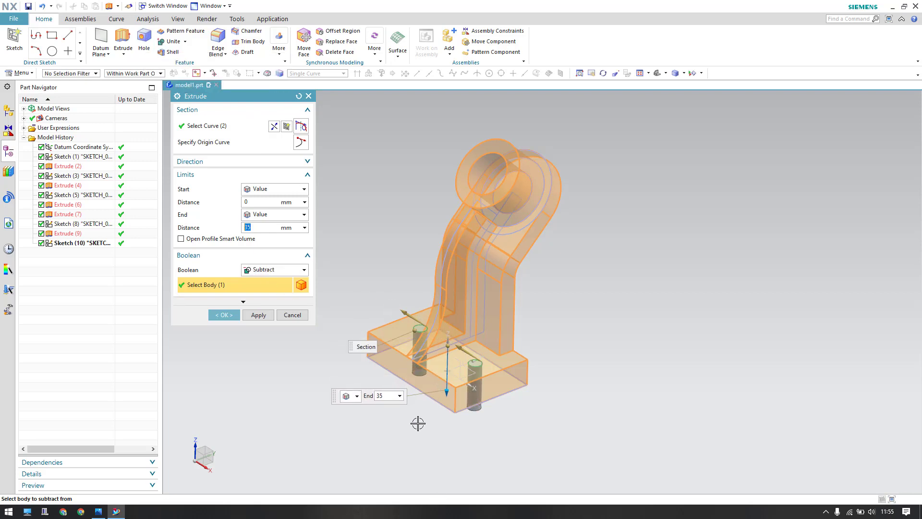
left_click(224, 315)
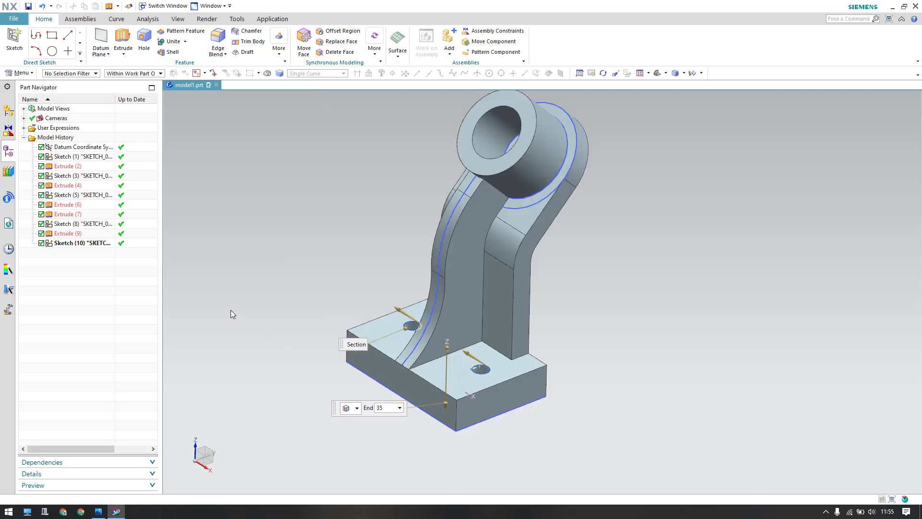
Step: Hide all sketches and datums so that only the bracket's solid body is displayed
middle_click_drag(340, 339, 376, 314, "shift")
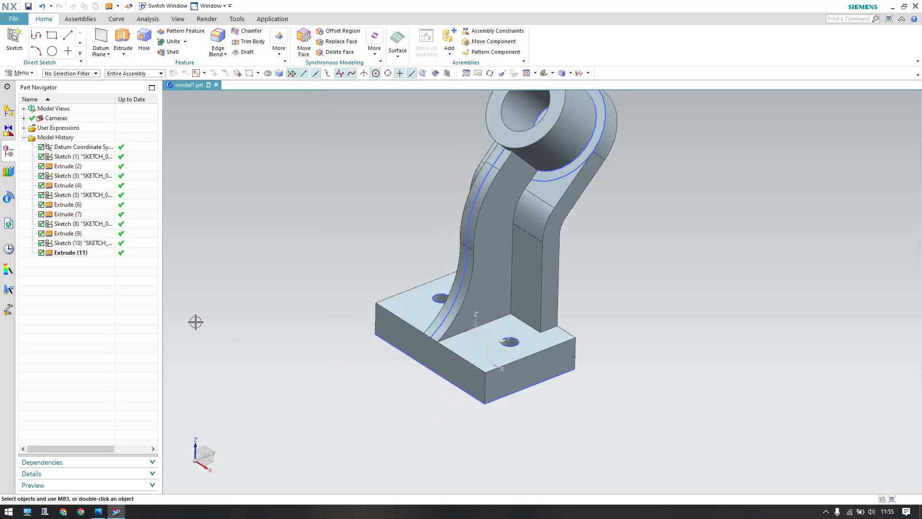
key("ctrl+w")
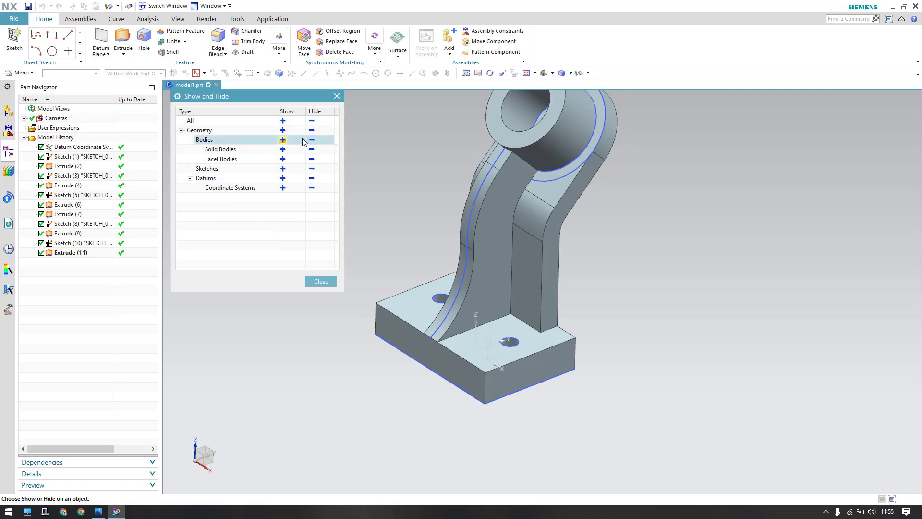
left_click(311, 121)
left_click(282, 149)
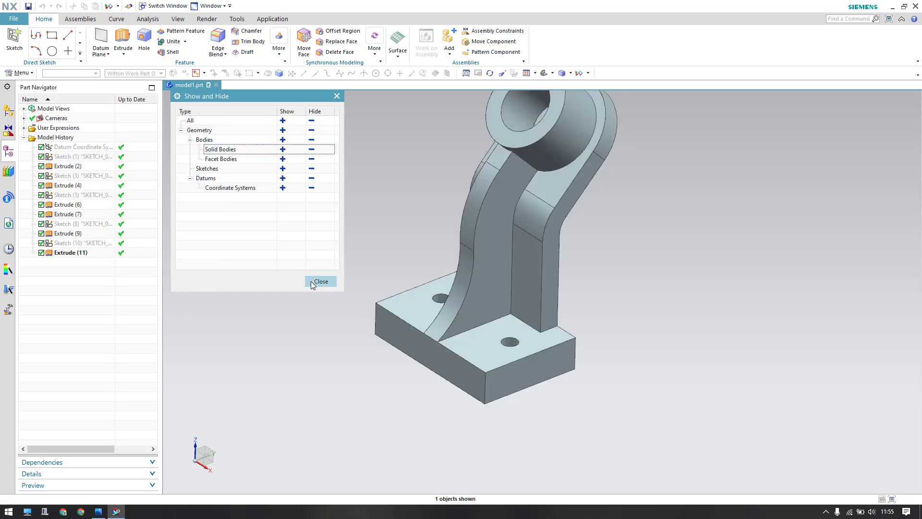
left_click(315, 281)
Step: Check the rounded edges in the reference drawing and set up a 2 mm edge blend on the two edges where the rib meets the base plate
left_click(98, 511)
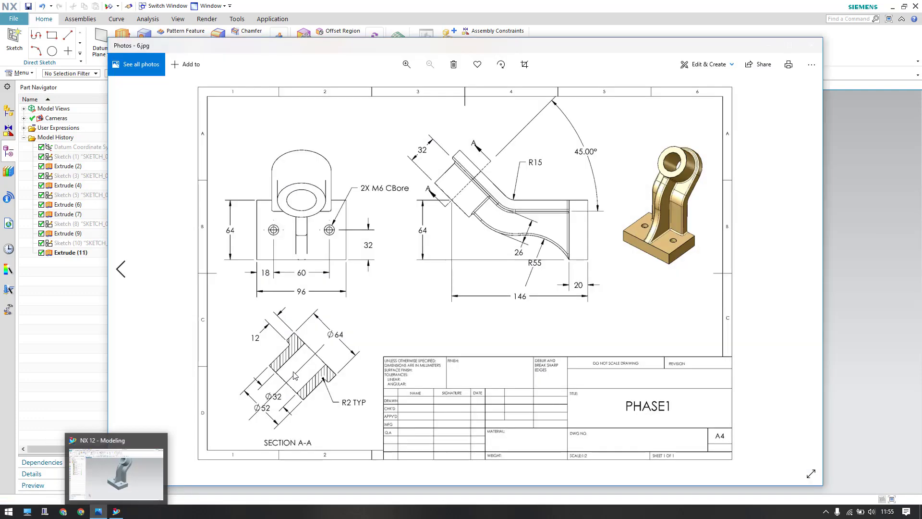
scroll(684, 250, "up", 3)
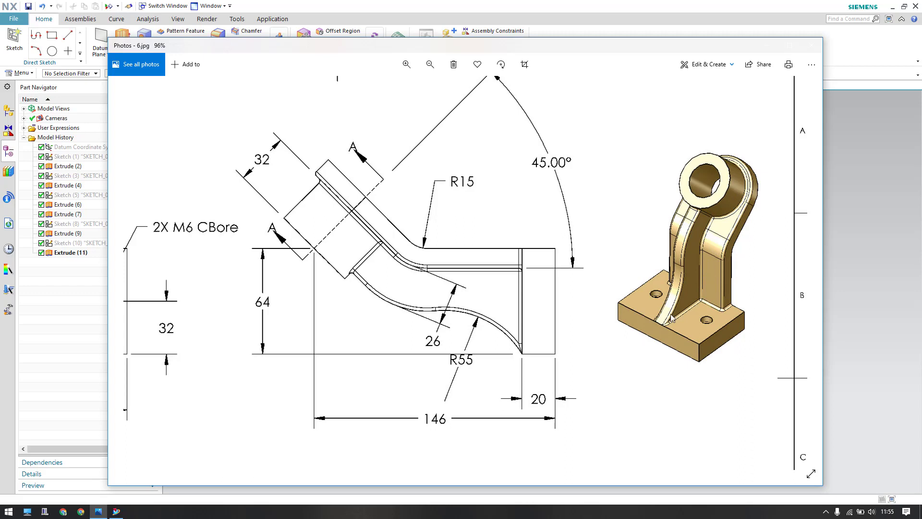
left_click(846, 251)
left_click(218, 38)
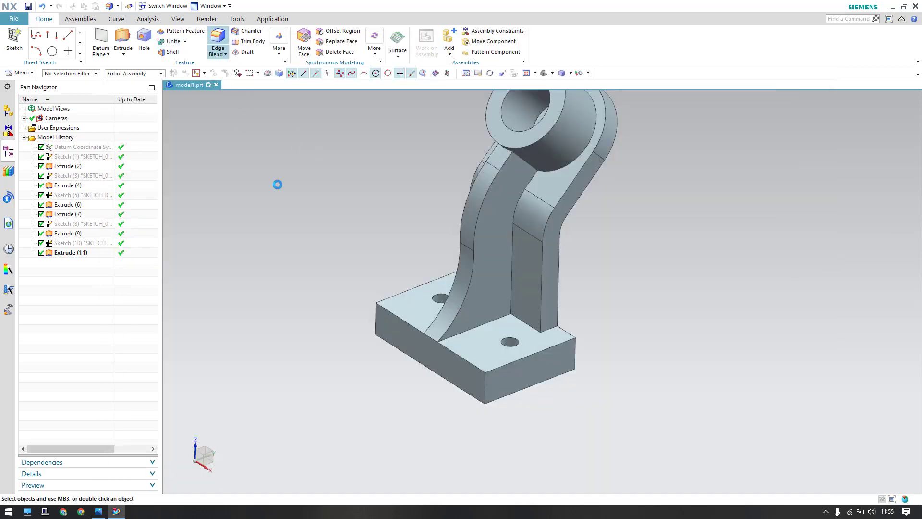
left_click(463, 331)
middle_click_drag(463, 331, 456, 269)
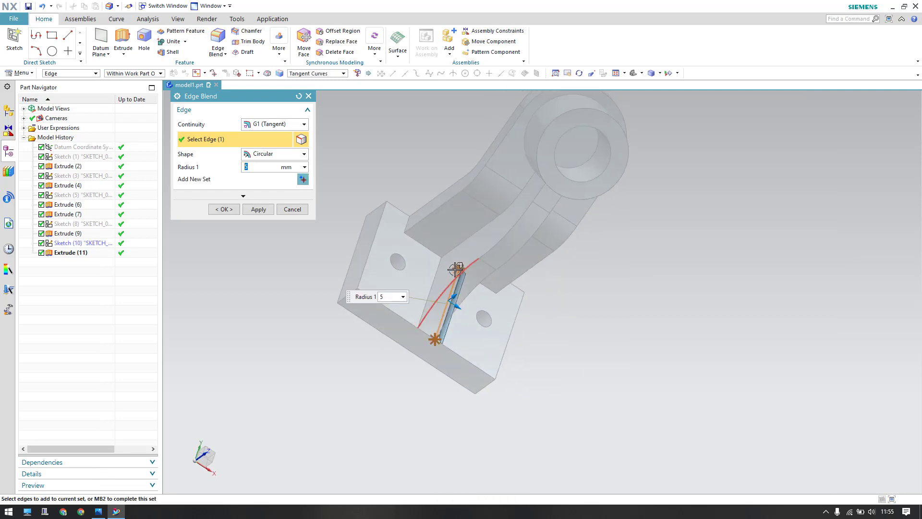
left_click(430, 292)
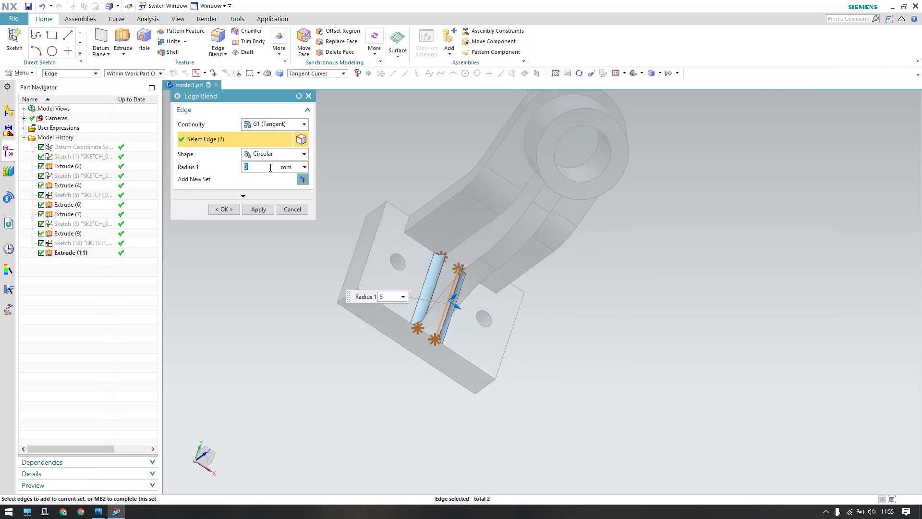
key("Return")
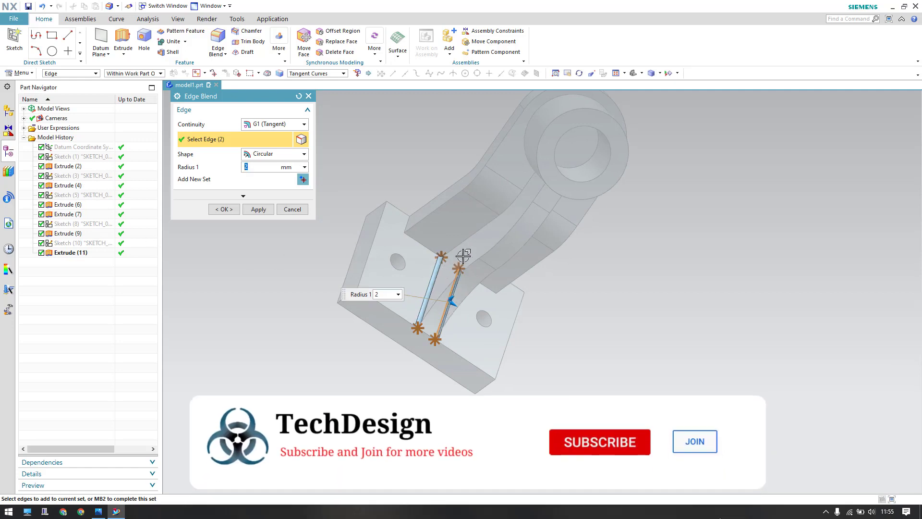
Step: Try including the rib-to-arm, boss-to-arm and arm-to-base edges on both sides of the rib in the 2 mm blend
left_click(467, 233)
left_click(531, 163)
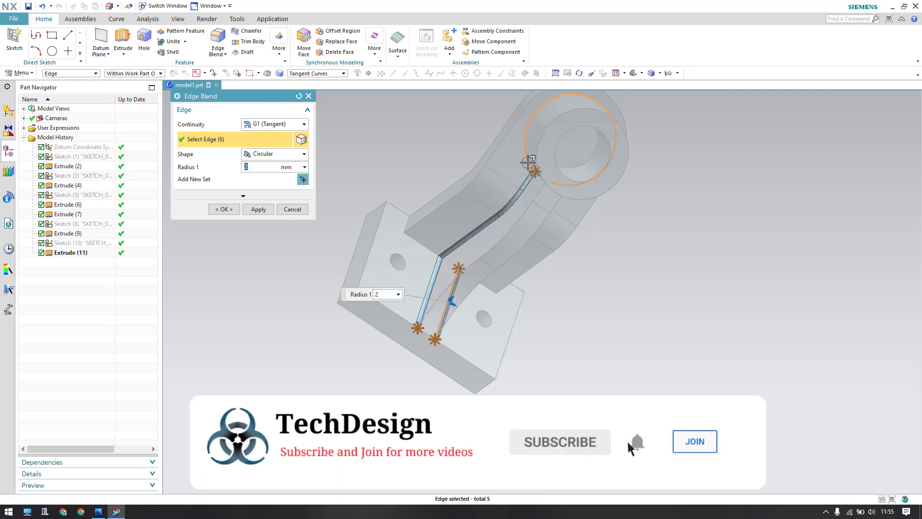
middle_click_drag(546, 206, 509, 221)
left_click(498, 230)
left_click(521, 166)
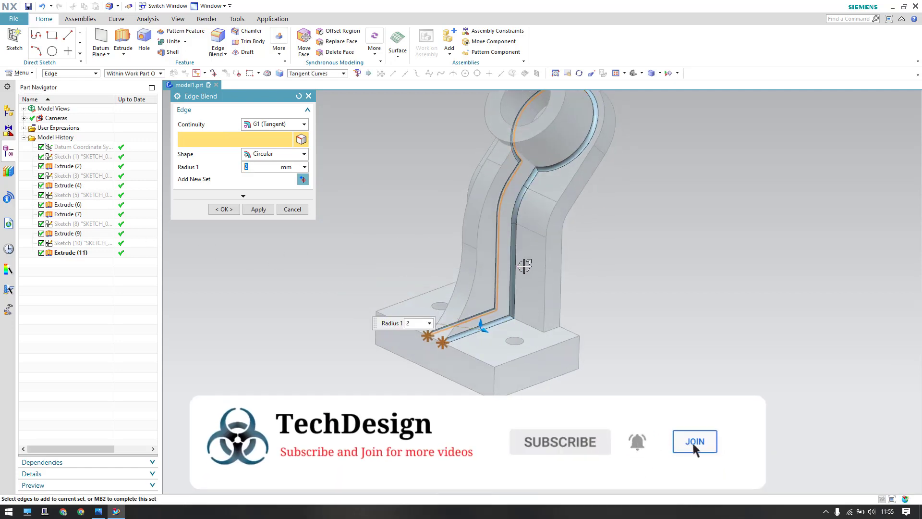
left_click(528, 325)
left_click(553, 329)
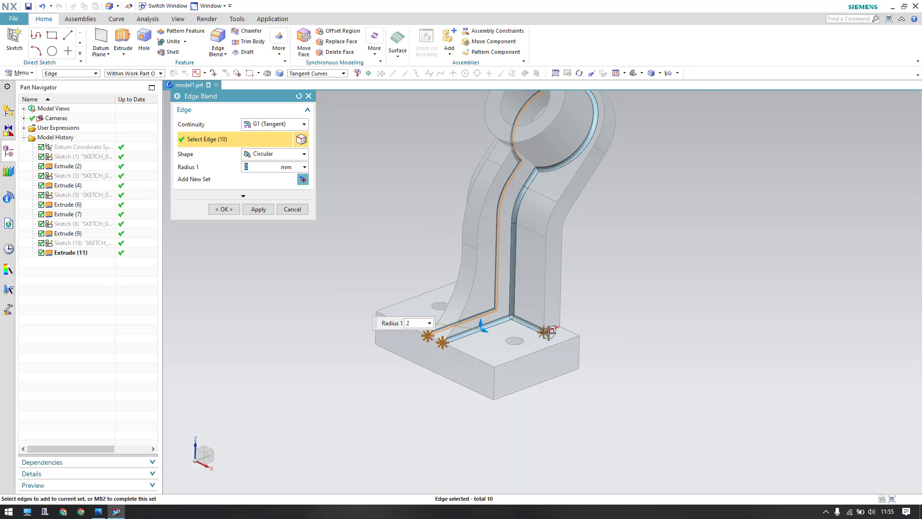
middle_click_drag(476, 325, 445, 305)
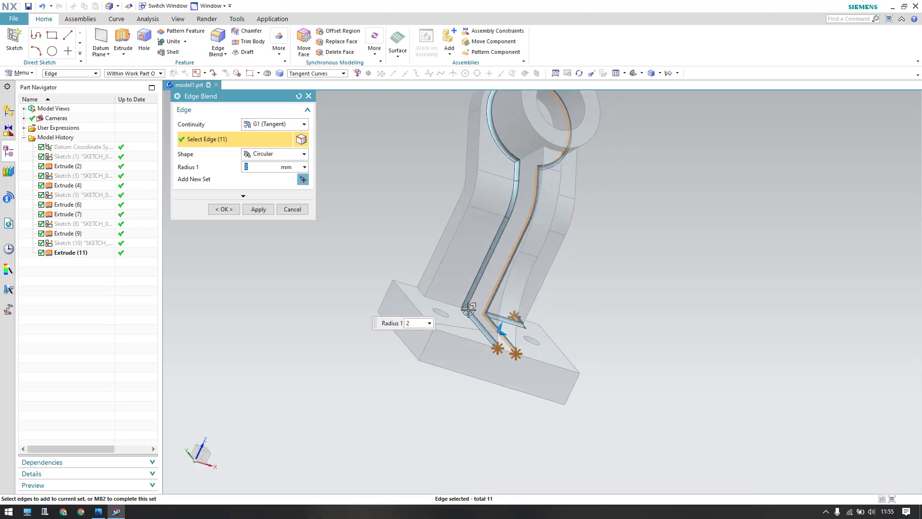
left_click(423, 293)
Step: Compare the selected blend edges with the reference drawing and clear the edge selection
scroll(463, 317, "up", 2)
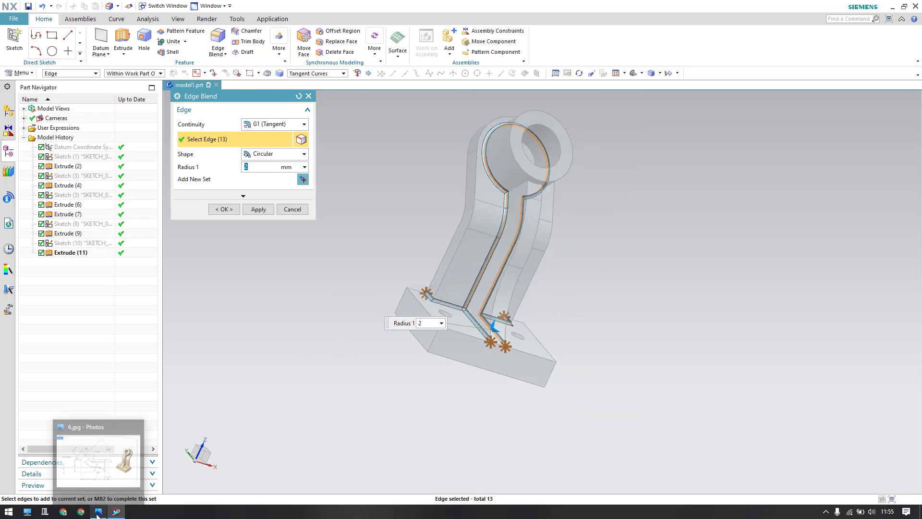
left_click(92, 459)
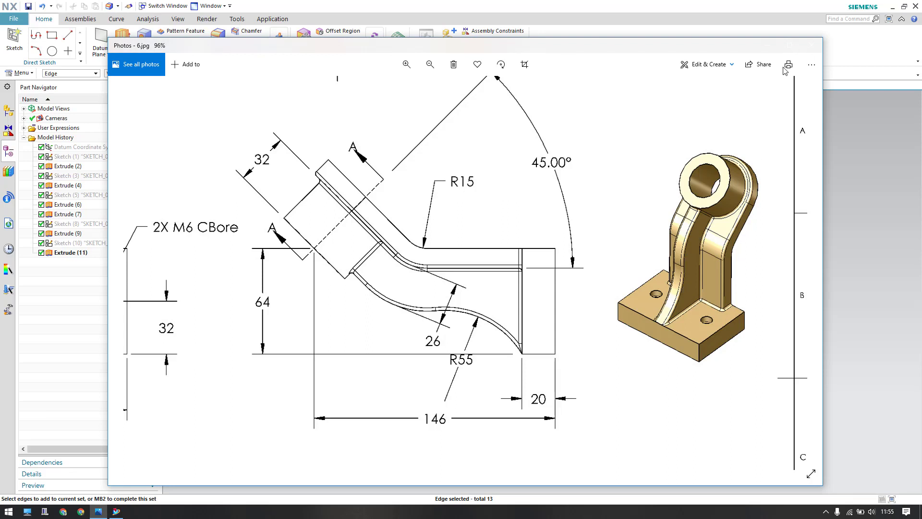
left_click(768, 45)
middle_click(462, 354)
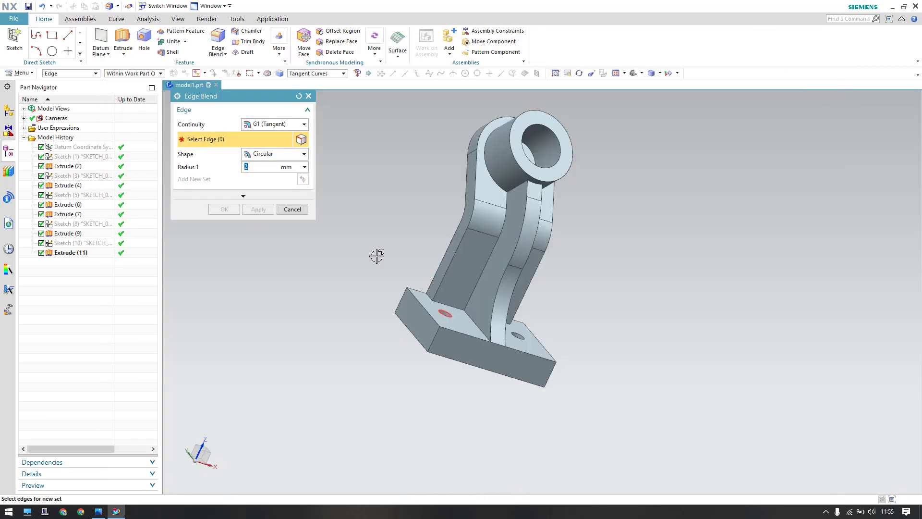
Step: Select the rib-to-arm edges on both sides and the boss-to-arm edge for the 2 mm blend
left_click(508, 210)
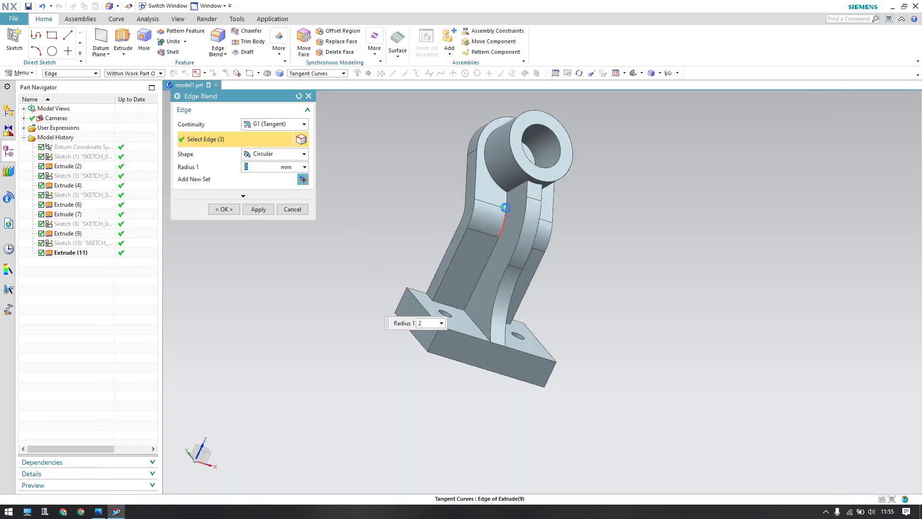
middle_click_drag(506, 225, 502, 308)
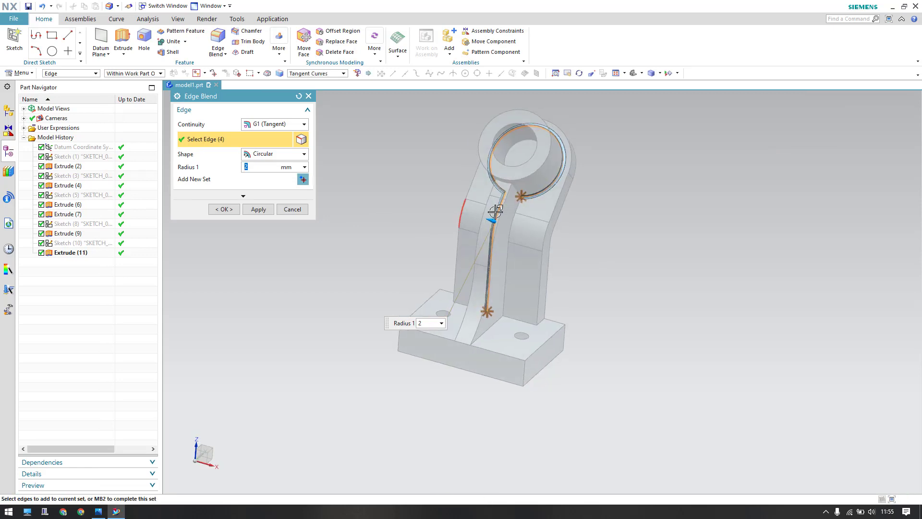
left_click(504, 318)
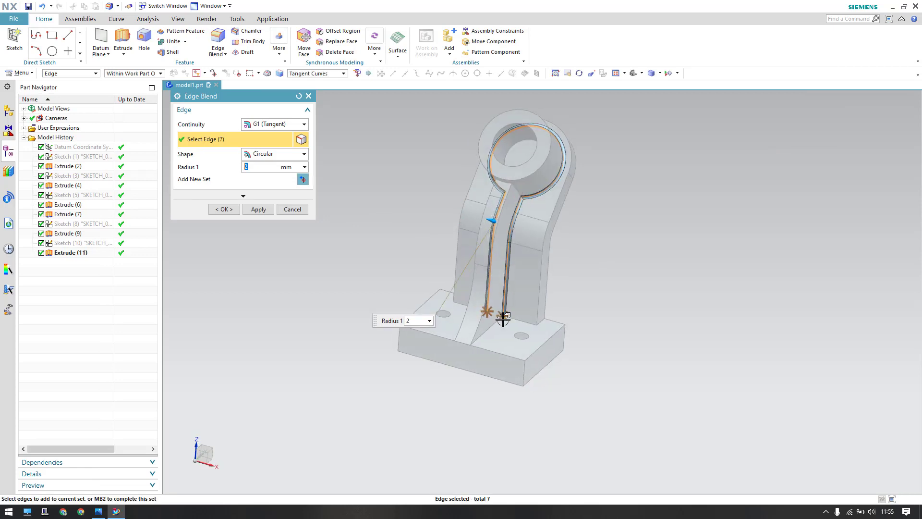
left_click(477, 311)
middle_click_drag(499, 249, 523, 242)
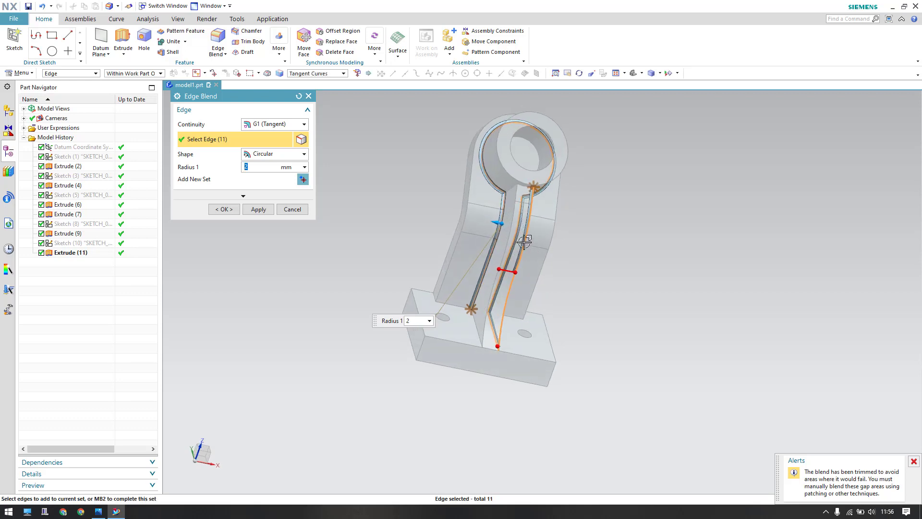
middle_click_drag(504, 290, 473, 287)
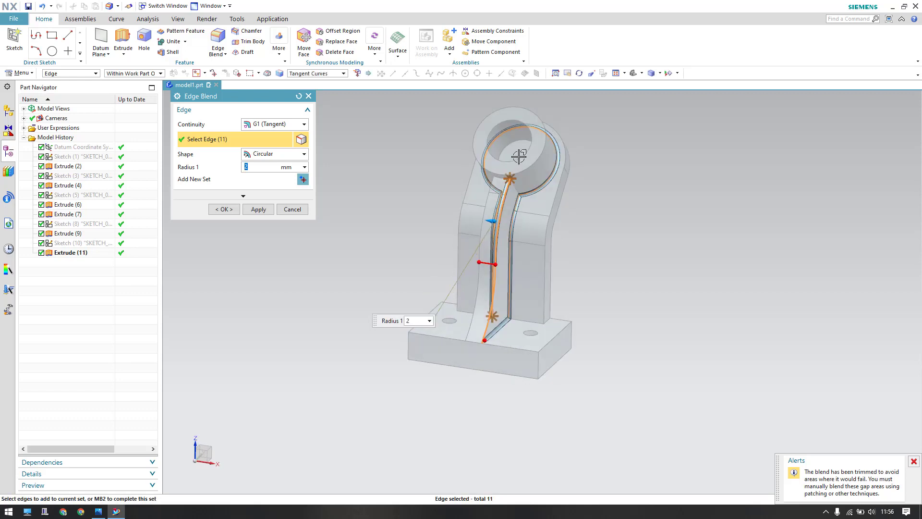
Step: Remove the rib's outer curved edges from the blend selection
scroll(505, 178, "down", 4)
scroll(504, 177, "up", 5)
left_click(502, 175)
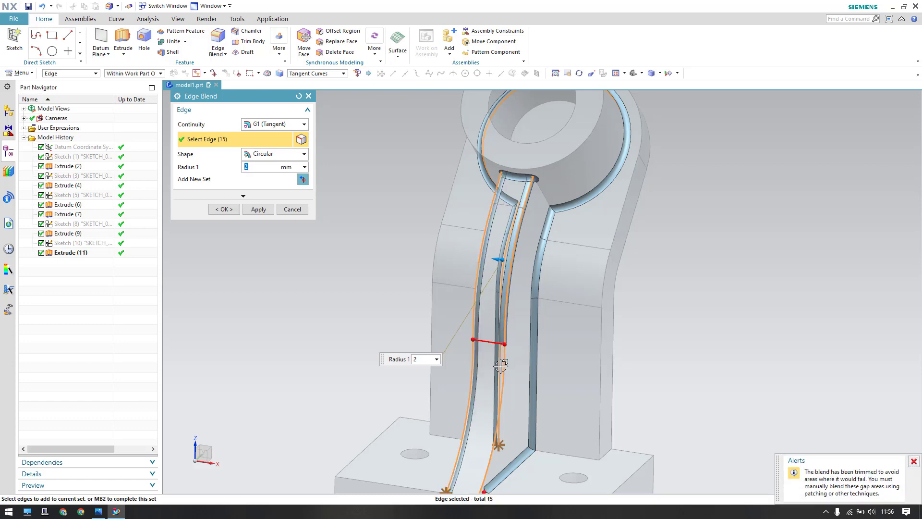
middle_click_drag(491, 363, 493, 290)
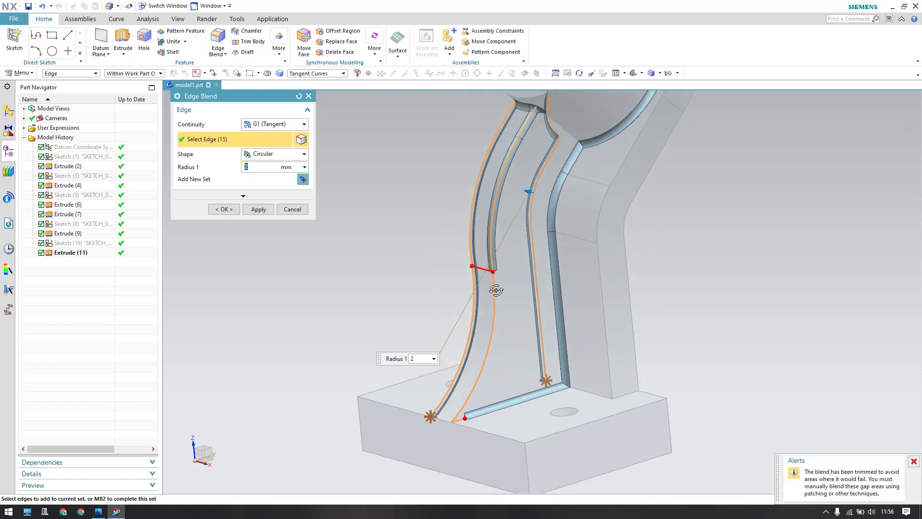
left_click(490, 241, "shift")
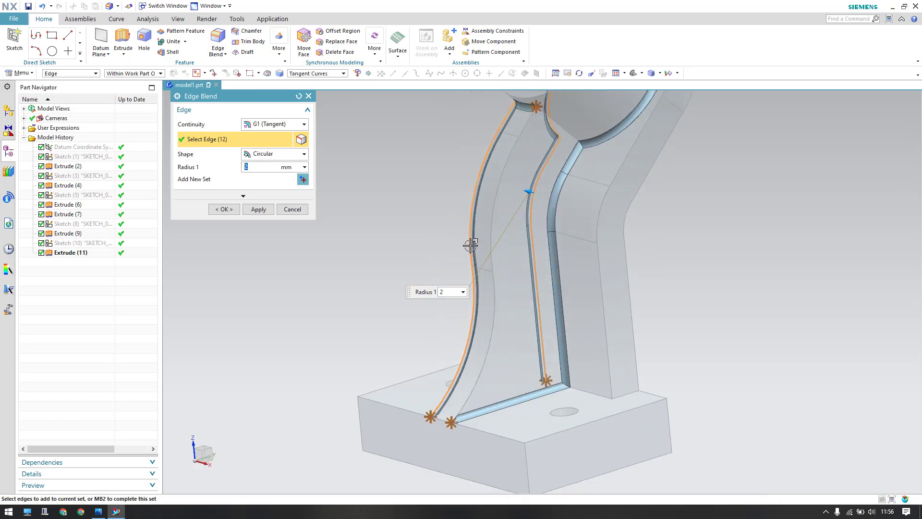
left_click(470, 244, "shift")
Step: Add the remaining rib-to-base edge and the arm-to-base edges on both sides of the rib to the blend selection
middle_click_drag(494, 299, 539, 391)
left_click(540, 391)
left_click(494, 382)
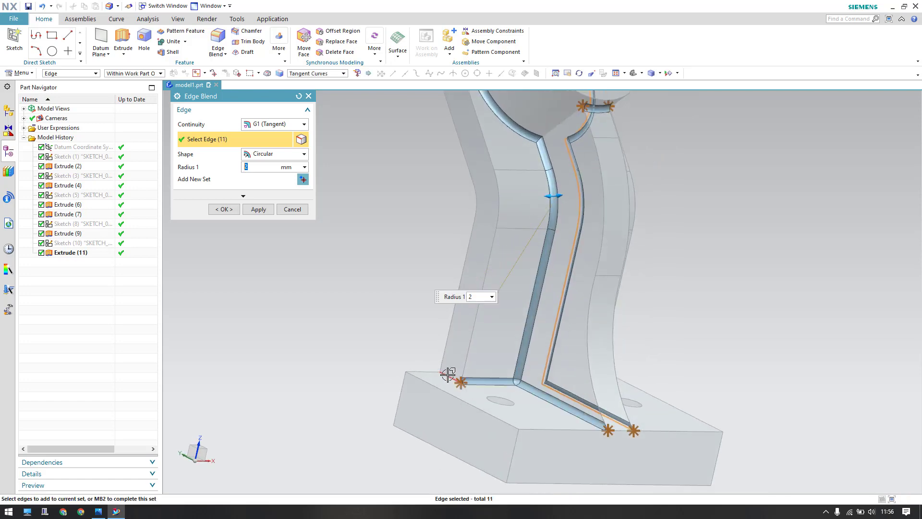
middle_click_drag(515, 354, 437, 341)
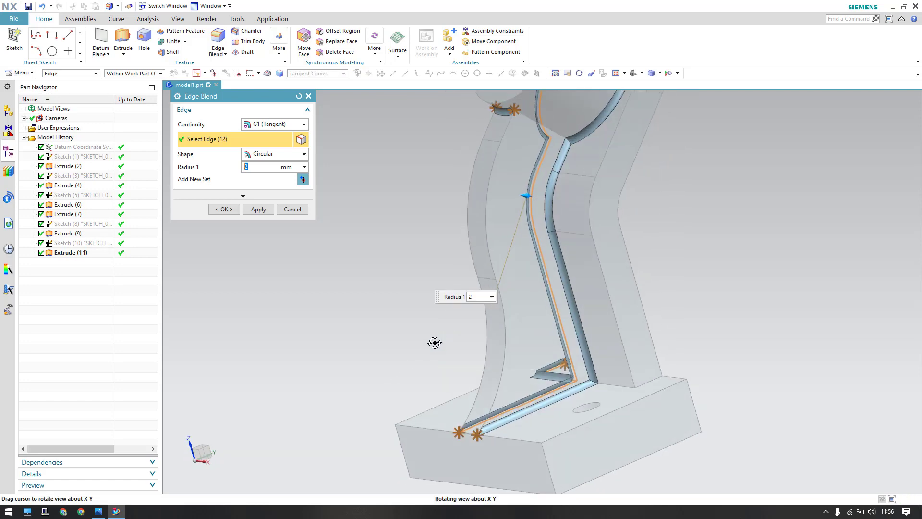
left_click(644, 376)
Step: Deselect the short edge between the rib and the boss and apply the 2 mm edge blend
scroll(641, 377, "up", 5)
middle_click_drag(617, 346, 638, 309)
scroll(607, 309, "up", 3)
scroll(609, 288, "down", 8)
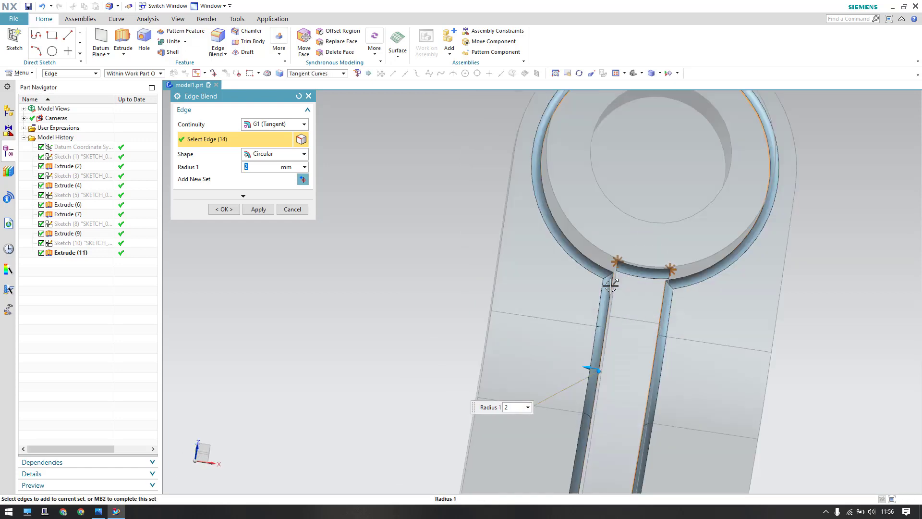
left_click(632, 265, "shift")
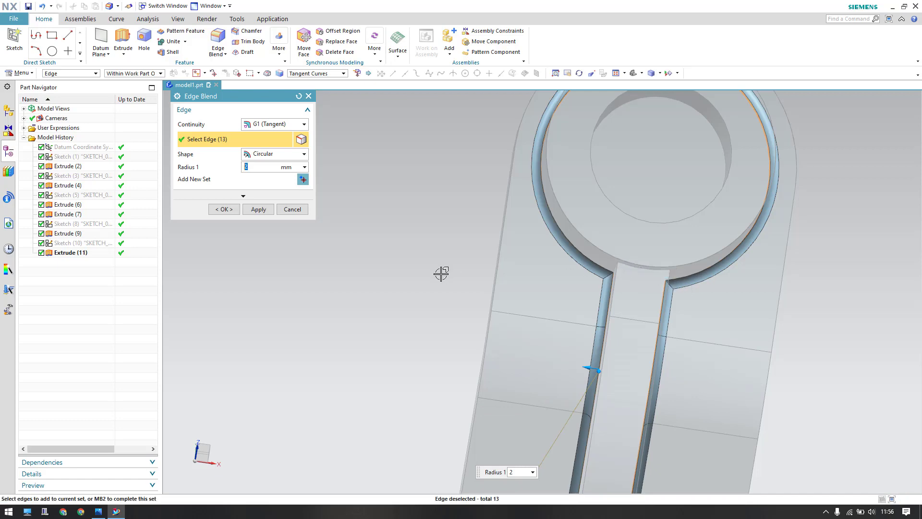
left_click(261, 211)
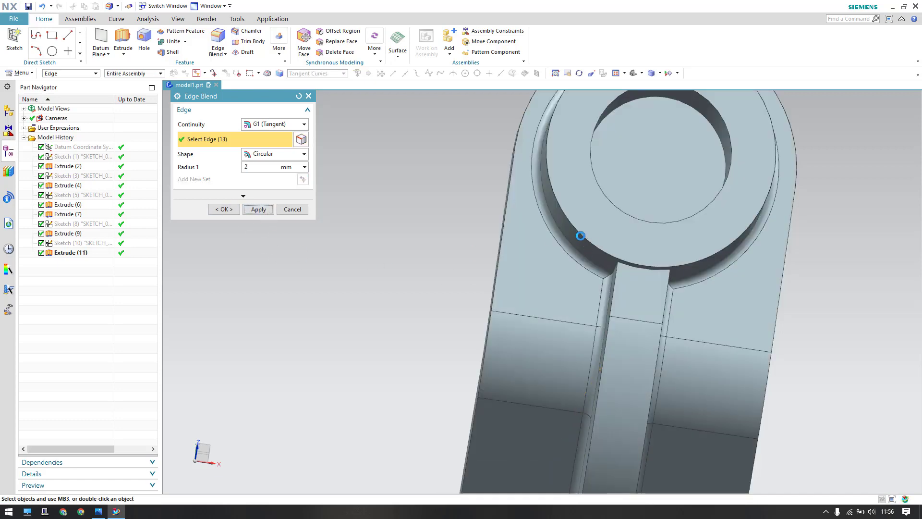
Step: Blend the rib's outer curved edges, its junction with the boss and the base plate's adjoining top edges with a 2 mm radius
scroll(581, 240, "up", 4)
mouse_move(581, 240)
middle_mouse_down()
mouse_move(530, 206)
mouse_move(598, 238)
middle_mouse_up()
left_click(594, 244)
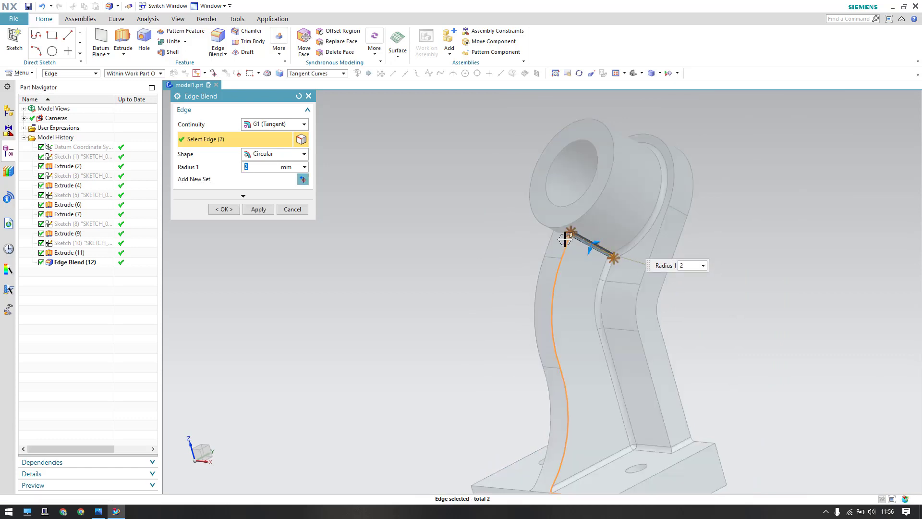
left_click(564, 234)
left_click(551, 244)
middle_click_drag(551, 245, 595, 231)
scroll(594, 231, "down", 3)
scroll(595, 354, "up", 5)
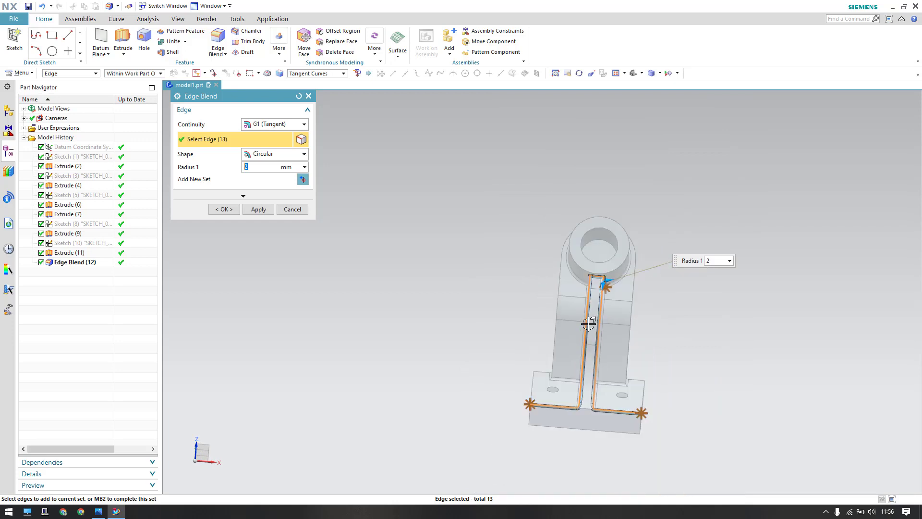
scroll(591, 336, "down", 2)
middle_click_drag(598, 273, 377, 234)
left_click(613, 210)
left_click(224, 209)
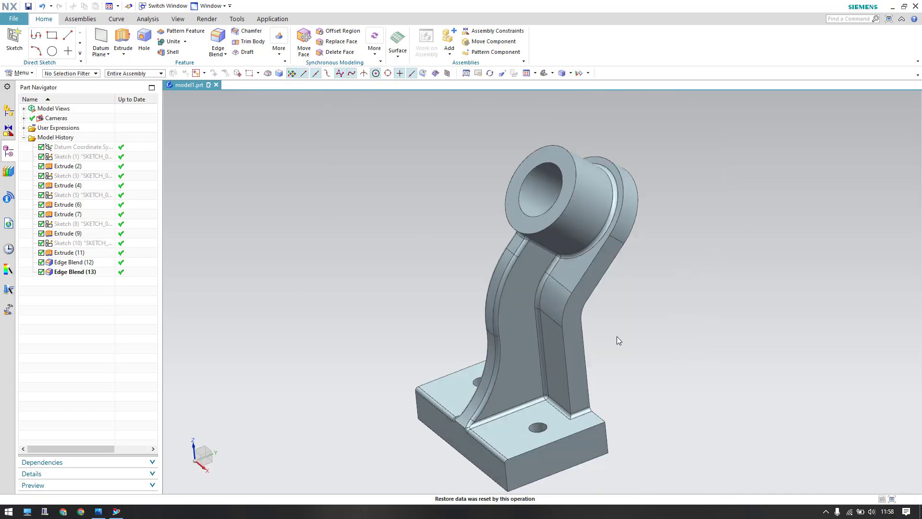
Step: Inspect the blends around the boss and its bore and compare them with the reference drawing
mouse_move(625, 336)
middle_mouse_down()
mouse_move(644, 323)
mouse_move(615, 325)
mouse_move(640, 335)
middle_mouse_up()
scroll(594, 240, "down", 2)
scroll(595, 240, "up", 5)
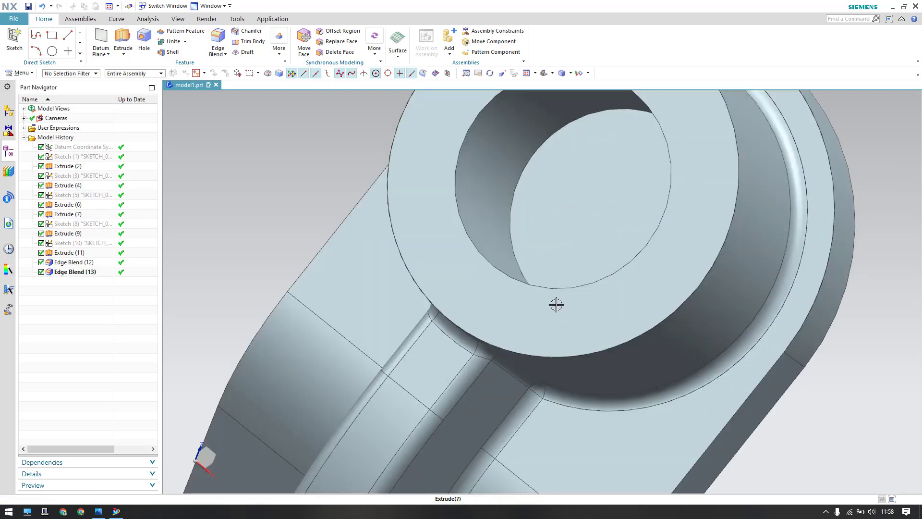
scroll(554, 301, "down", 5)
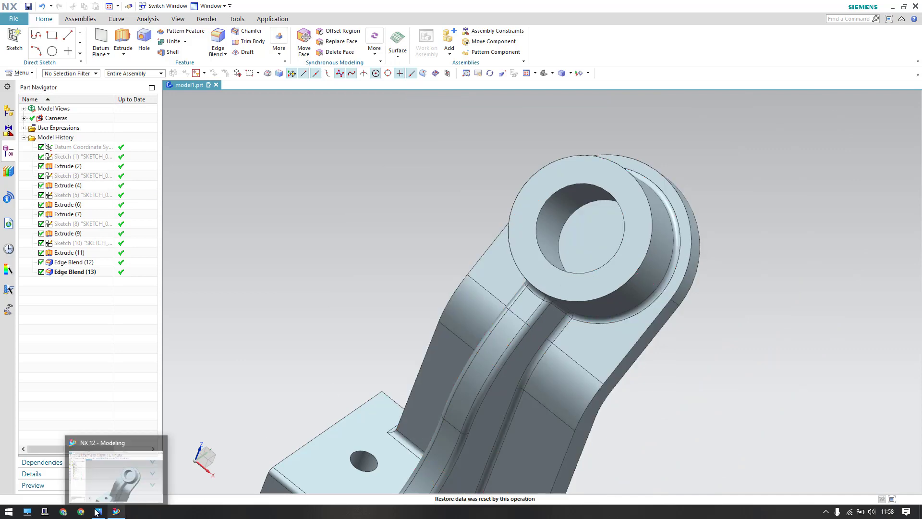
left_click(99, 513)
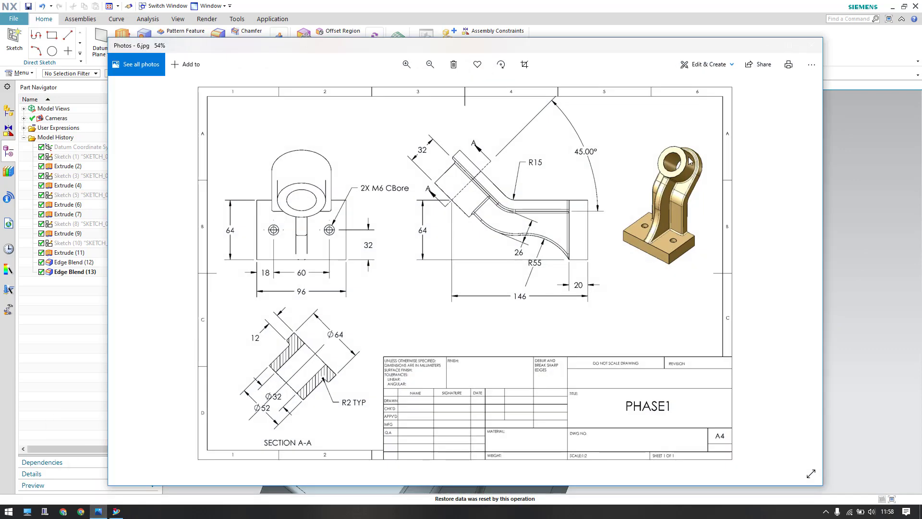
Step: Examine Section A-A and its bore on the reference drawing, and compare it with the boss on the model
scroll(689, 161, "up", 3)
left_click_drag(343, 392, 532, 199)
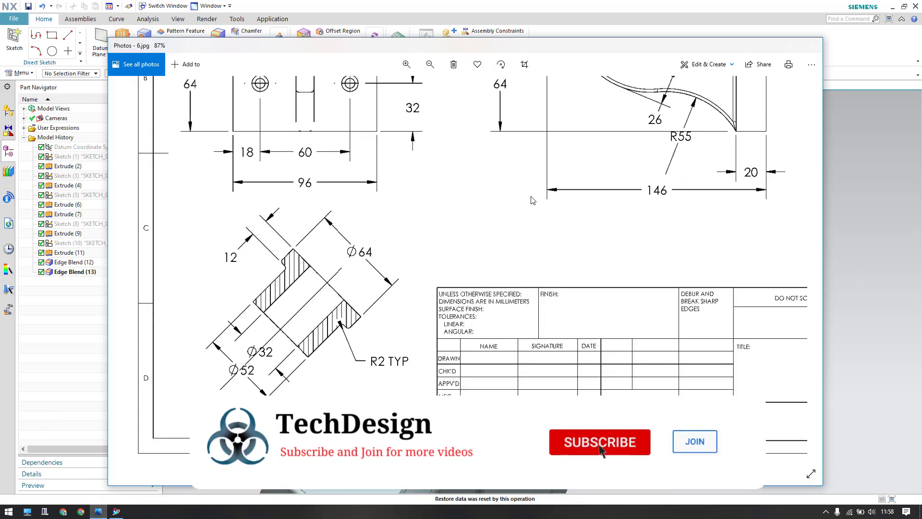
scroll(370, 265, "down", 3)
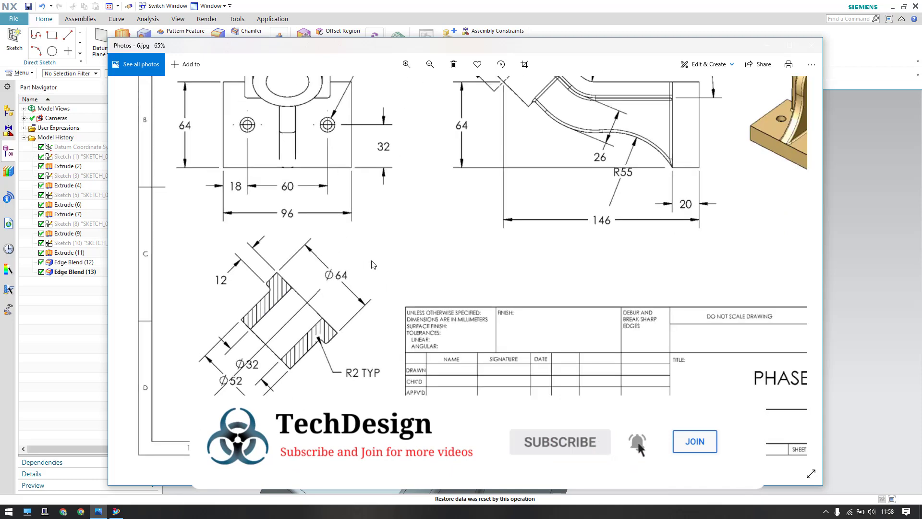
left_click(773, 45)
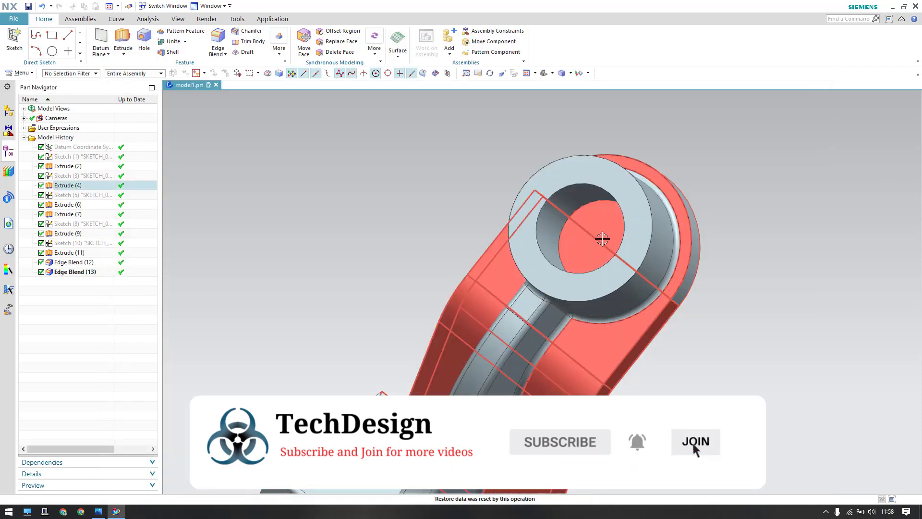
middle_click_drag(602, 239, 615, 194)
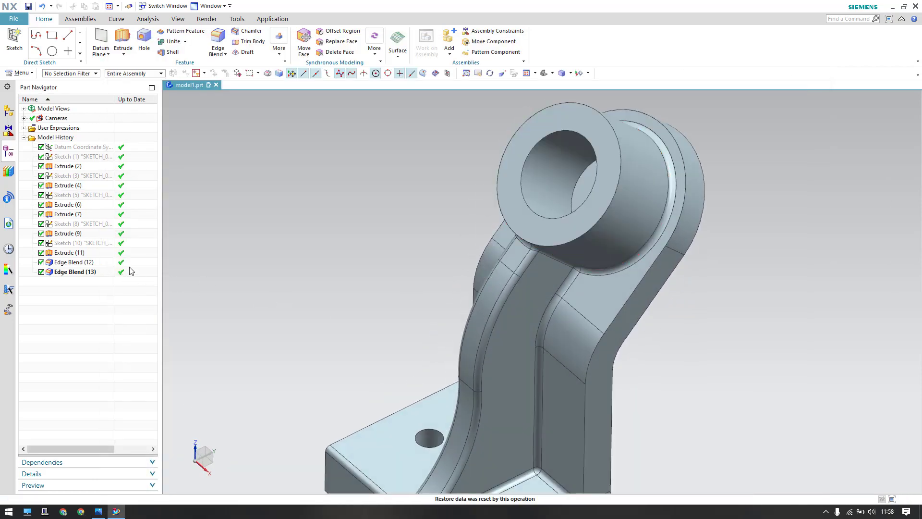
Step: Show all of the part's hidden sketches
left_click(98, 244)
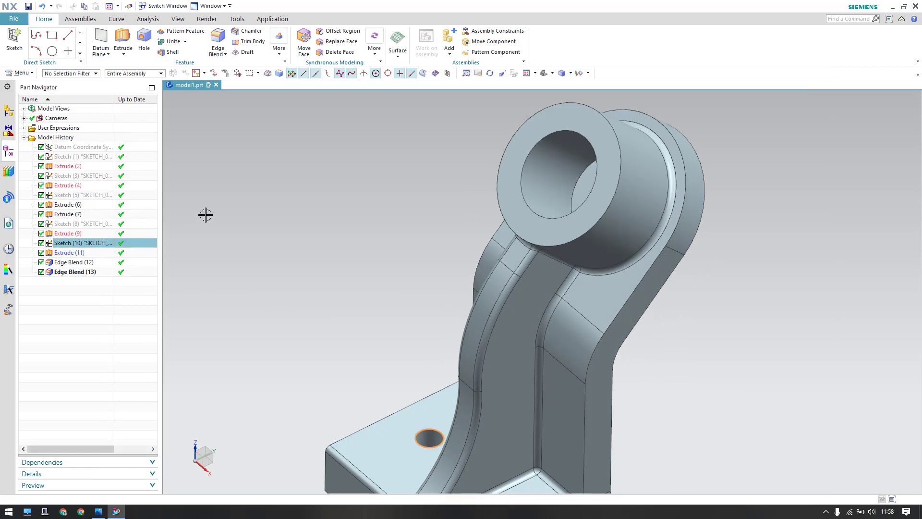
key("Escape")
key("ctrl+w")
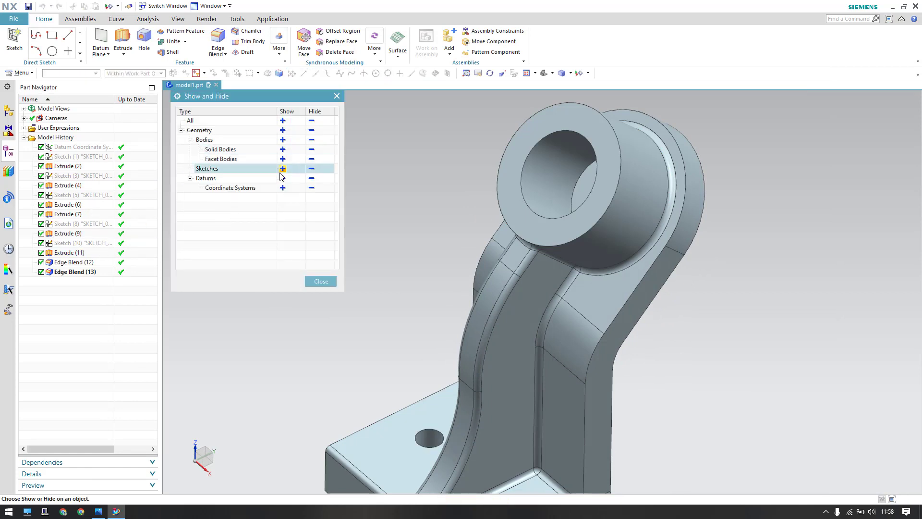
left_click(283, 169)
left_click(321, 282)
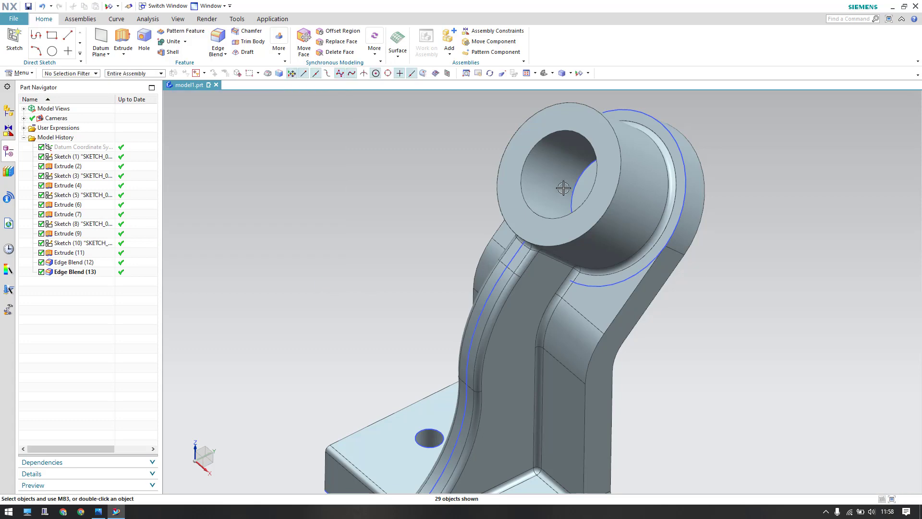
Step: Extrude the bore circle 35 mm in the reversed direction, away from the boss, subtracting it to open the bore through the arm
middle_click_drag(560, 185, 582, 186)
scroll(583, 186, "up", 2)
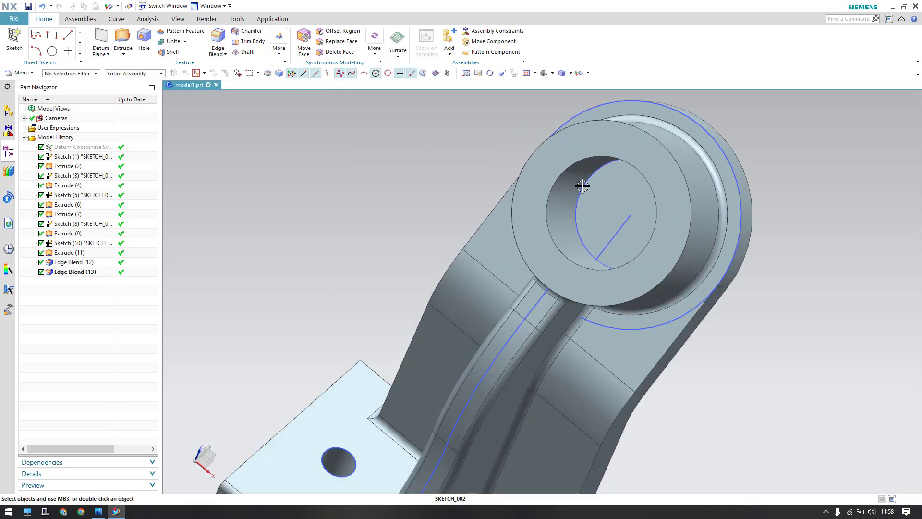
left_click(123, 39)
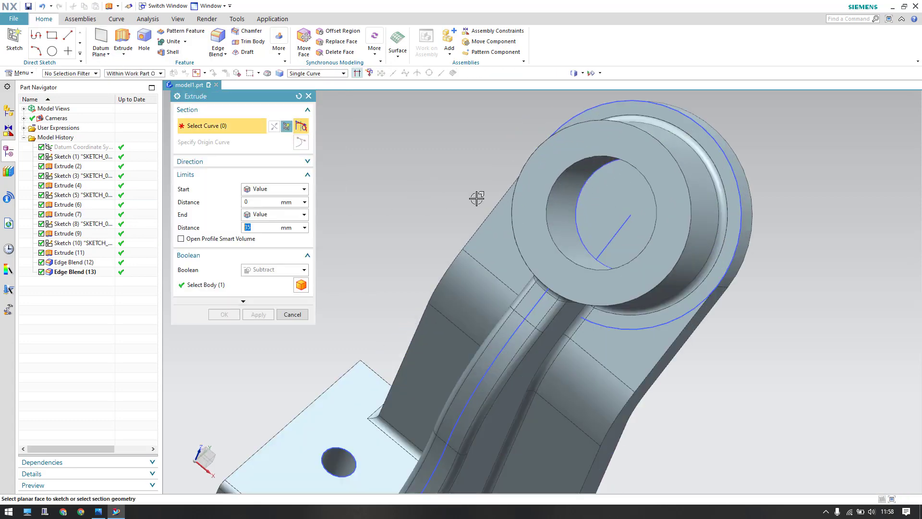
left_click(598, 177)
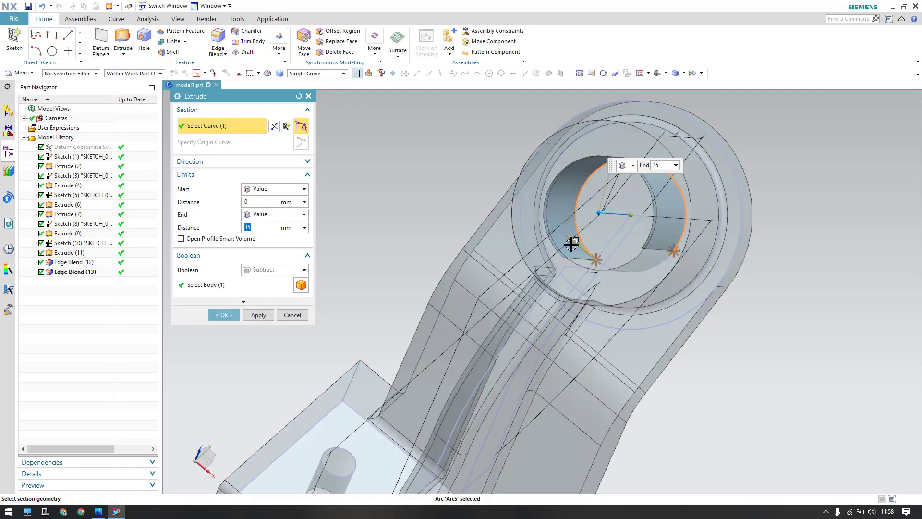
left_click_drag(604, 263, 665, 286)
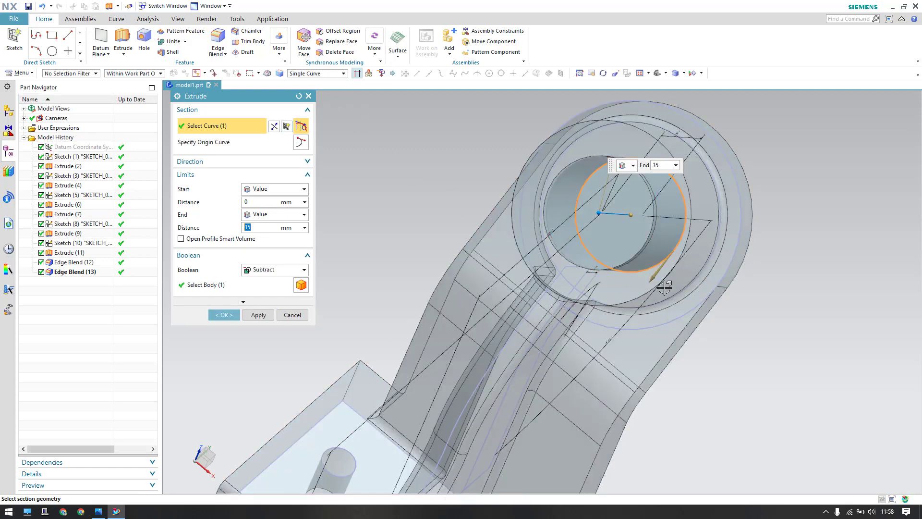
middle_click_drag(617, 196, 453, 149)
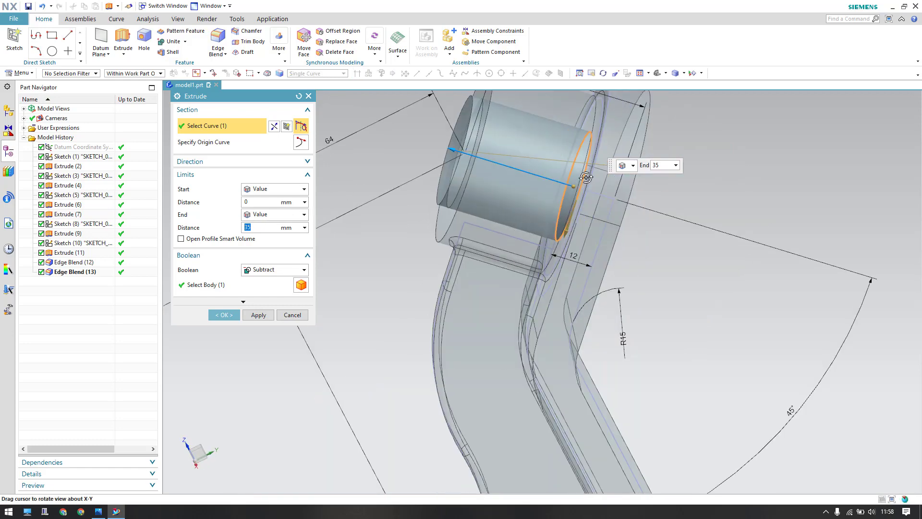
double_click(454, 148)
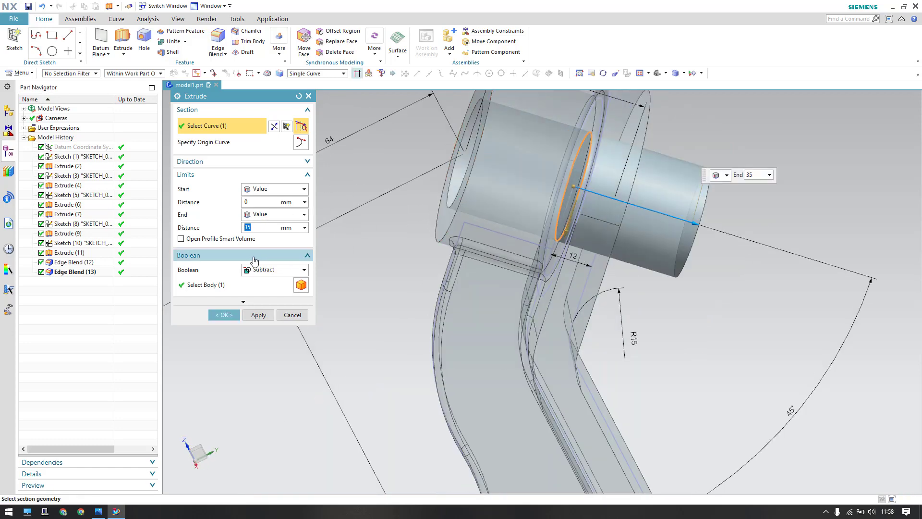
left_click(220, 319)
Step: Hide all objects, including the sketches, and show only the solid bodies
middle_click_drag(500, 243, 552, 237)
key("ctrl+f")
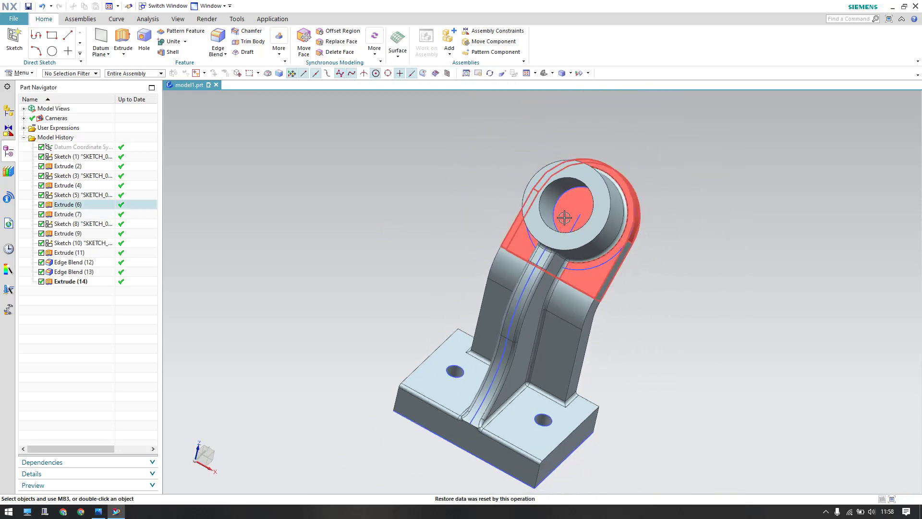
left_click(581, 205)
key("ctrl+b")
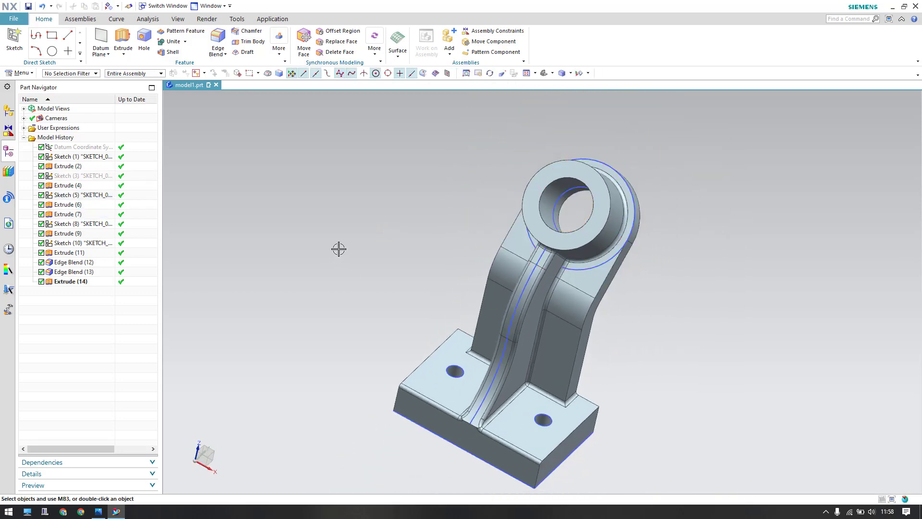
key("ctrl+w")
left_click(311, 121)
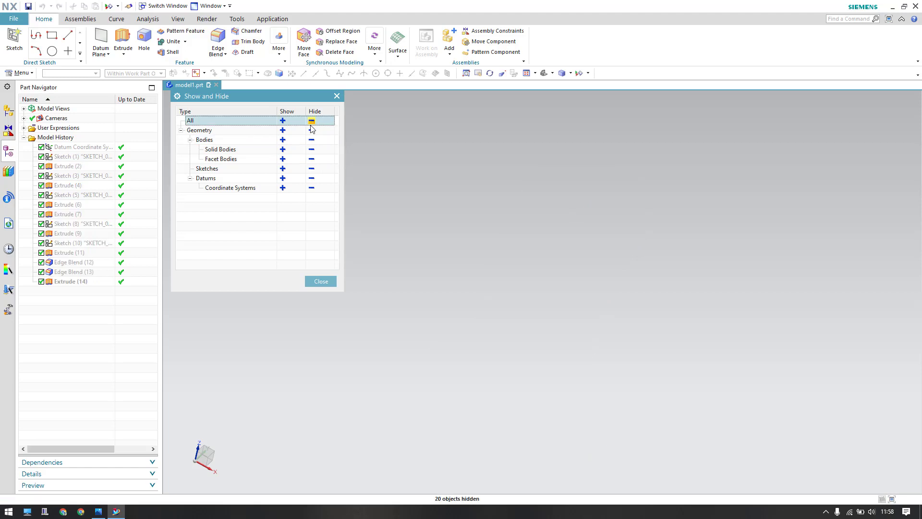
left_click(282, 150)
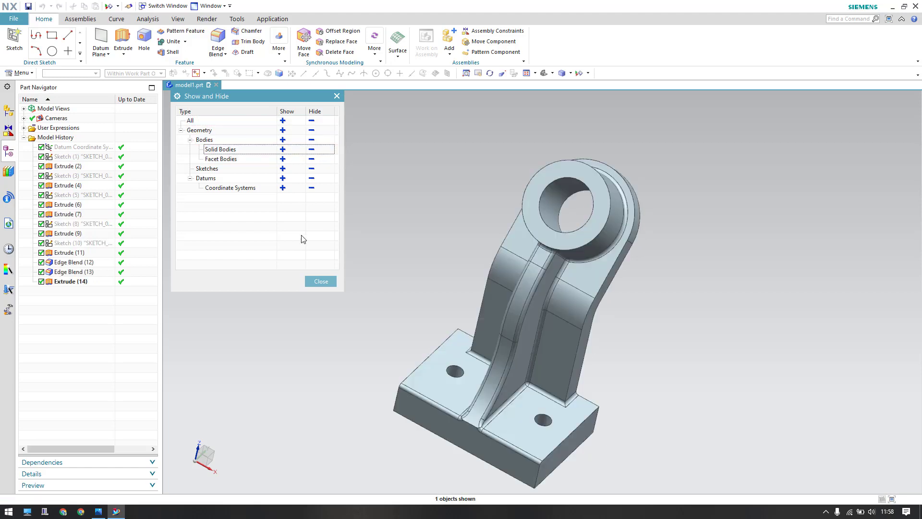
left_click(320, 282)
Step: Compare the bracket with the reference drawing and inspect it with its bore cut through
middle_click_drag(423, 215, 395, 215)
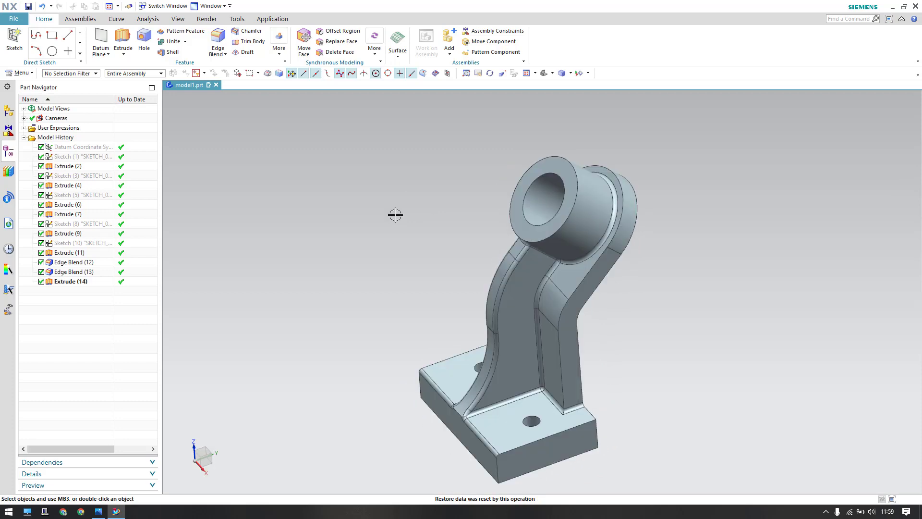
left_click(98, 511)
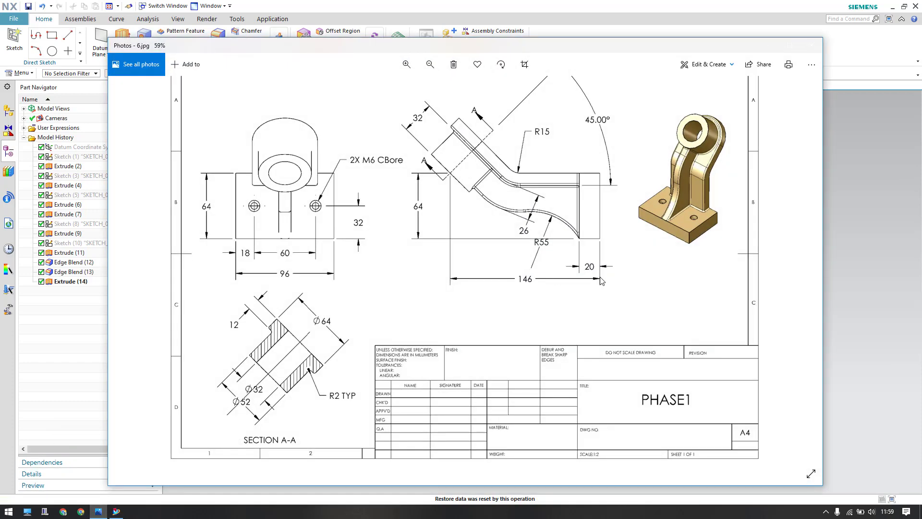
left_click(846, 270)
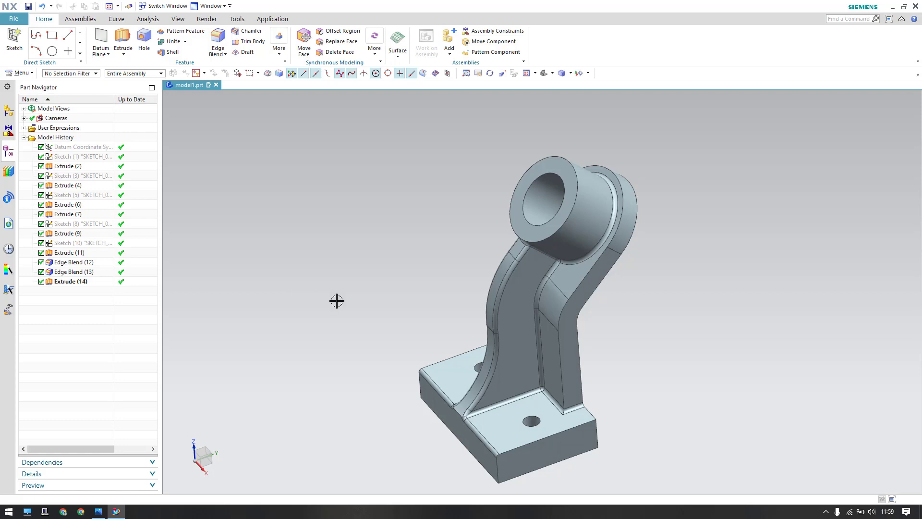
middle_click_drag(357, 288, 379, 291)
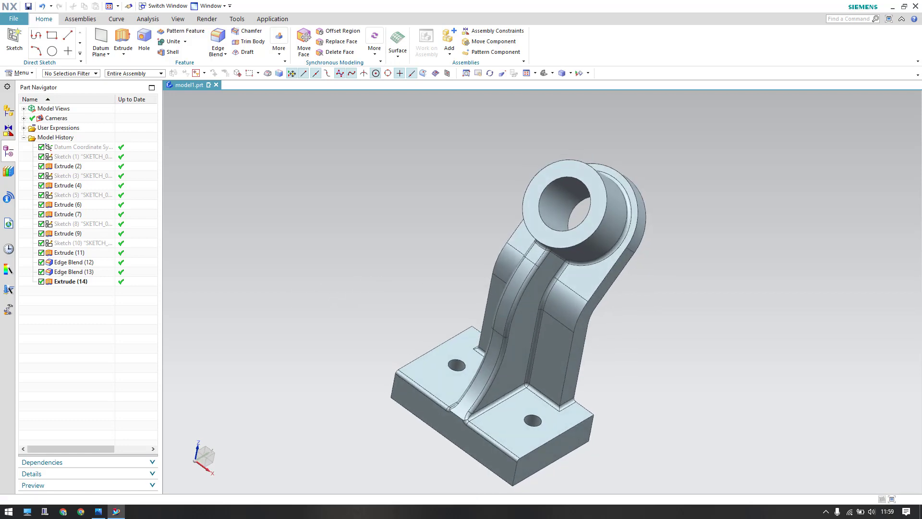